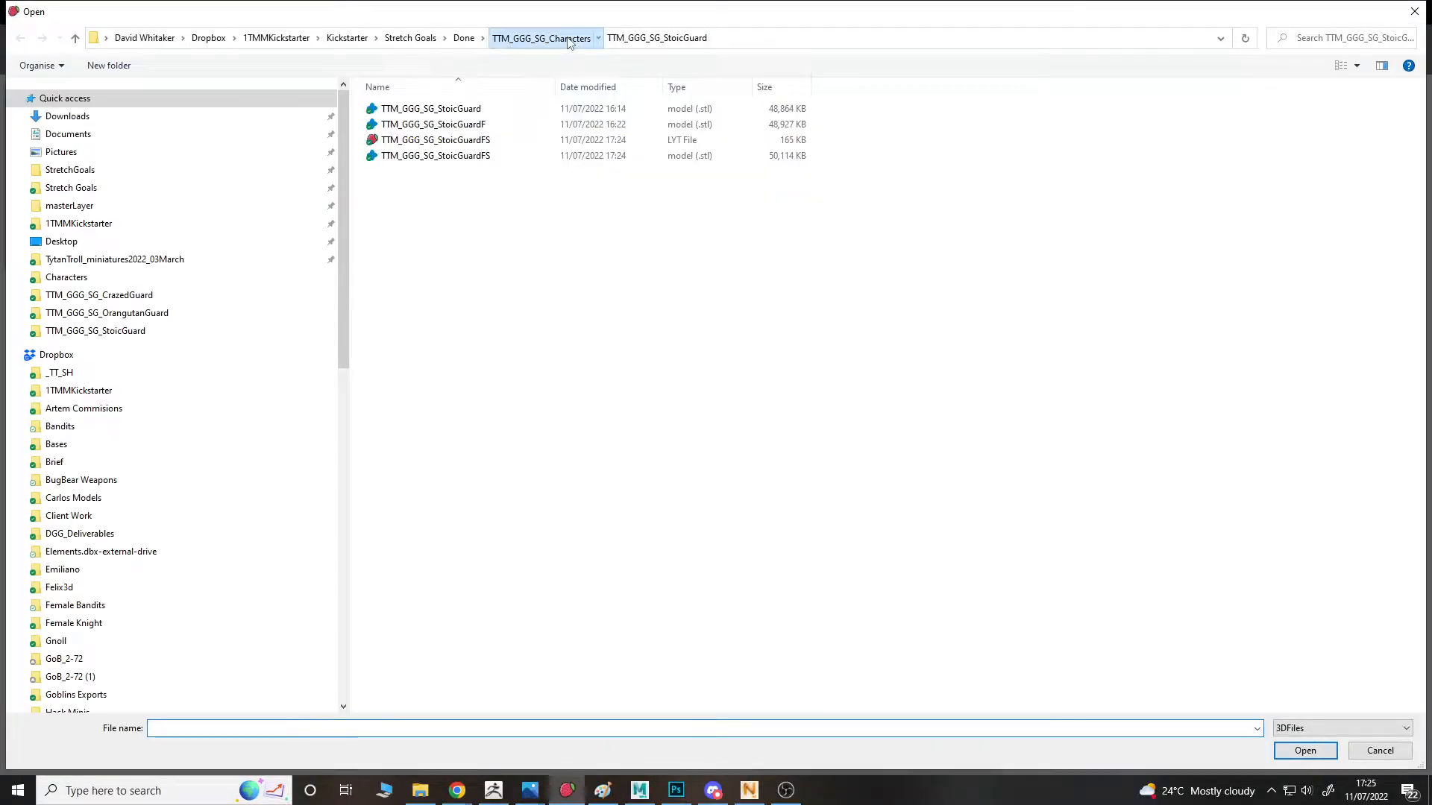
- Open TTM_GGG_SG_CrazedGuard.stl from the TTM_GGG_SG_CrazedGuard folder and repair the 3D model
left_click(569, 39)
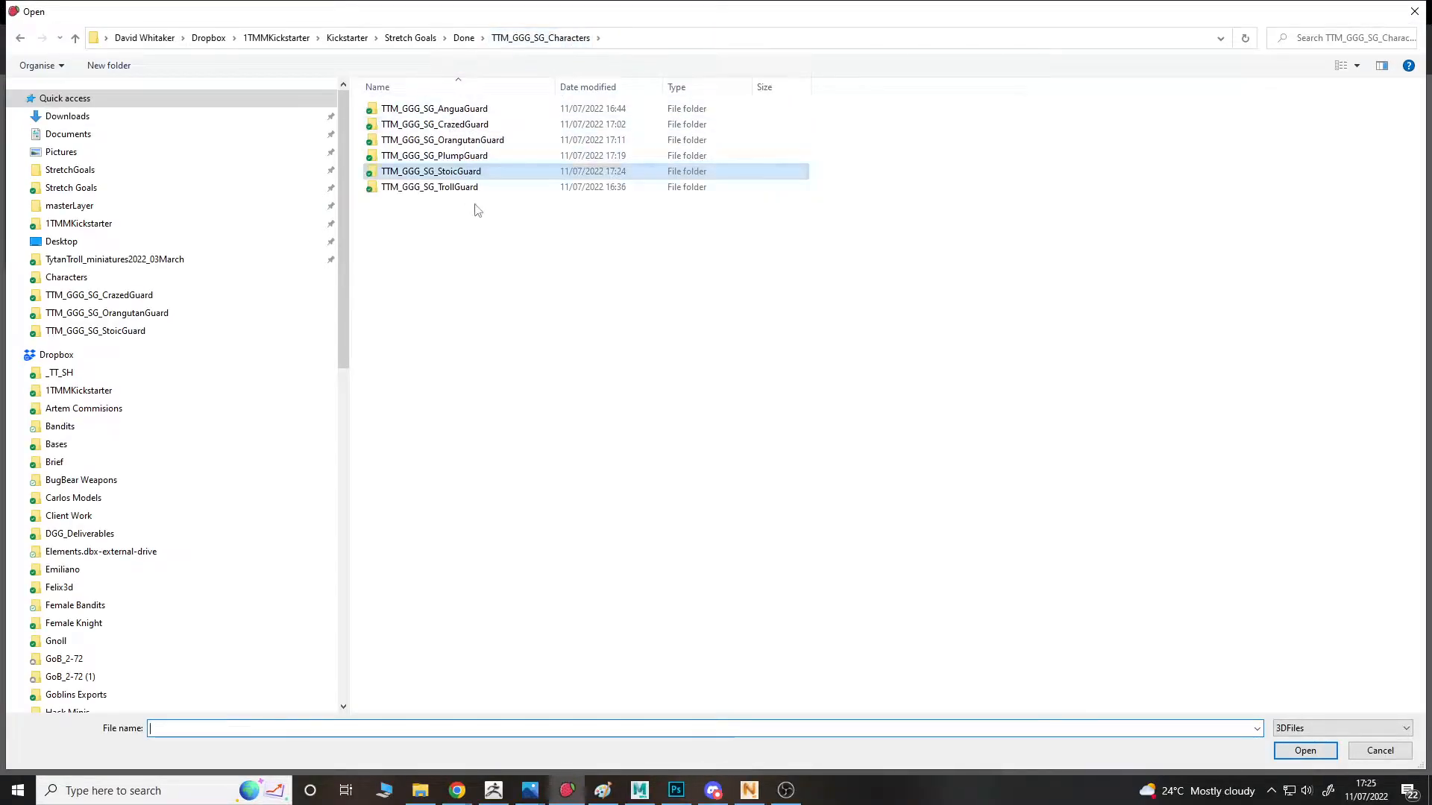
double_click(485, 126)
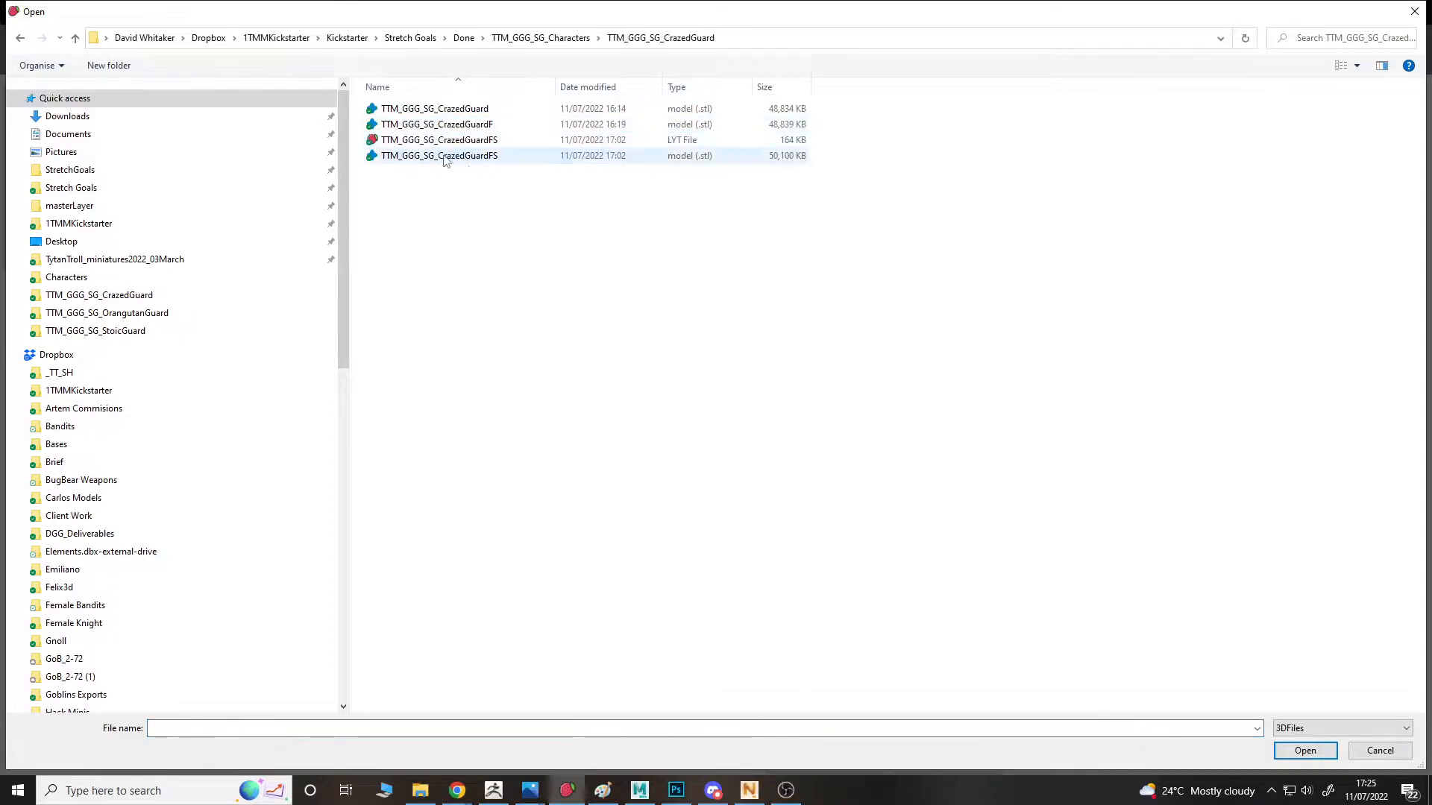
double_click(477, 110)
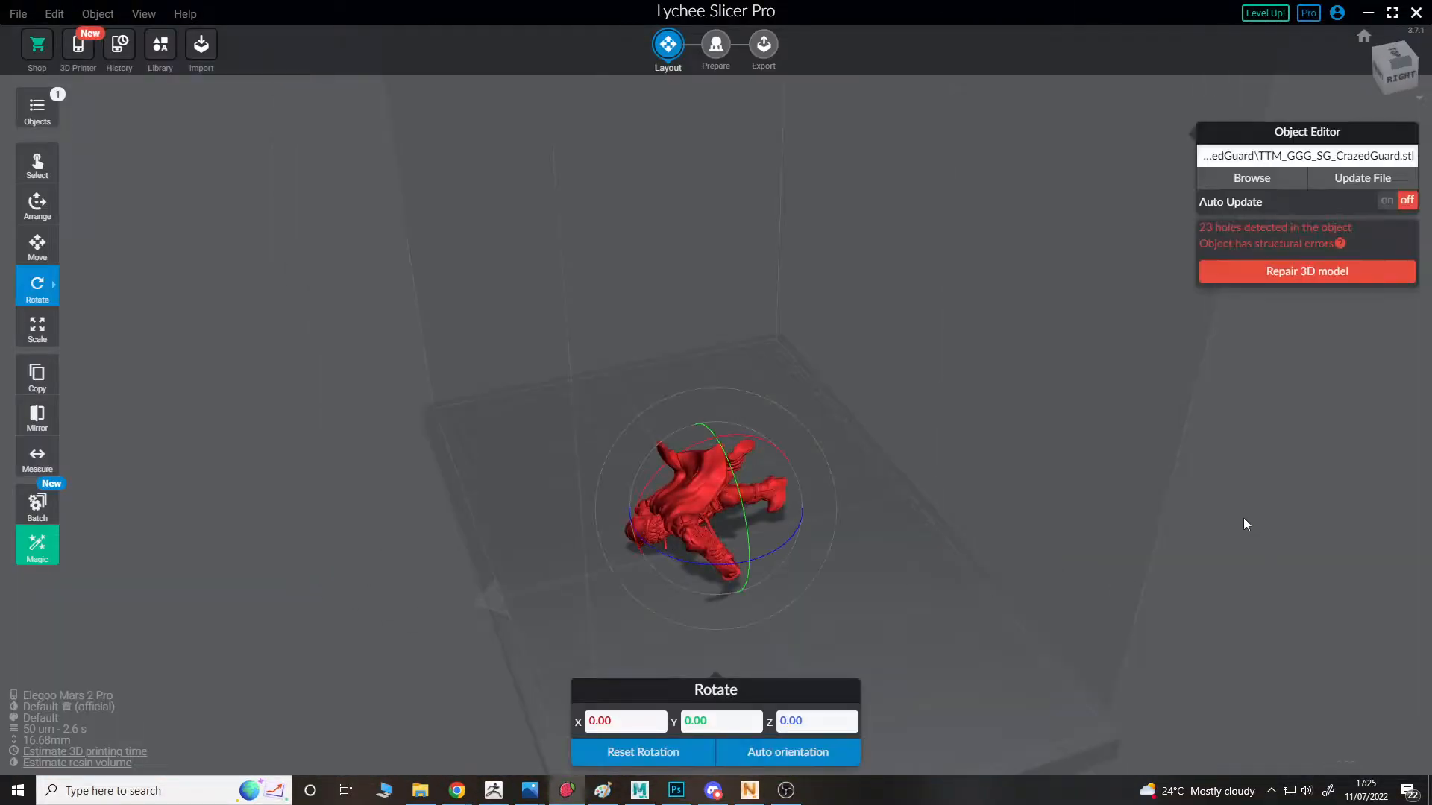
left_click(1308, 274)
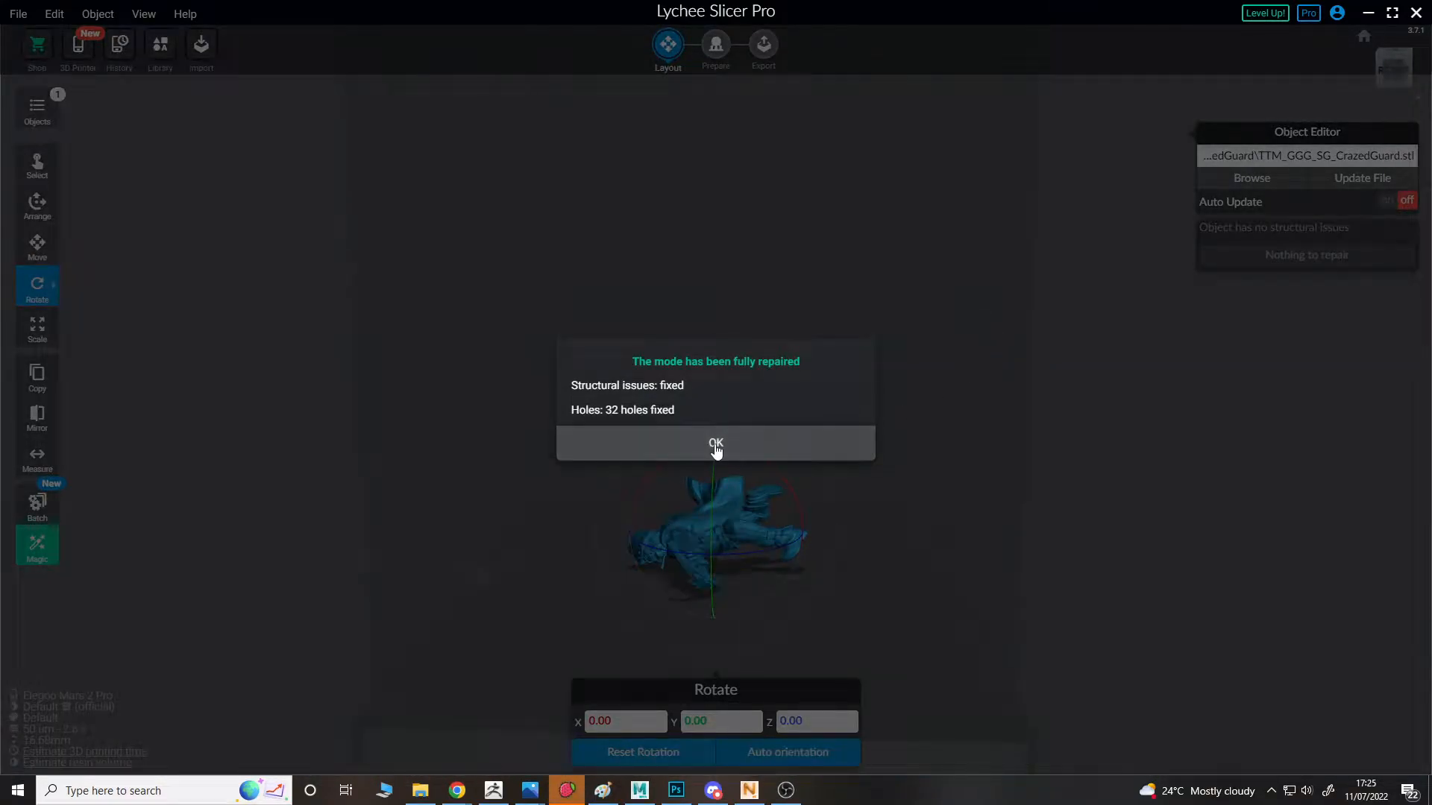
left_click(716, 449)
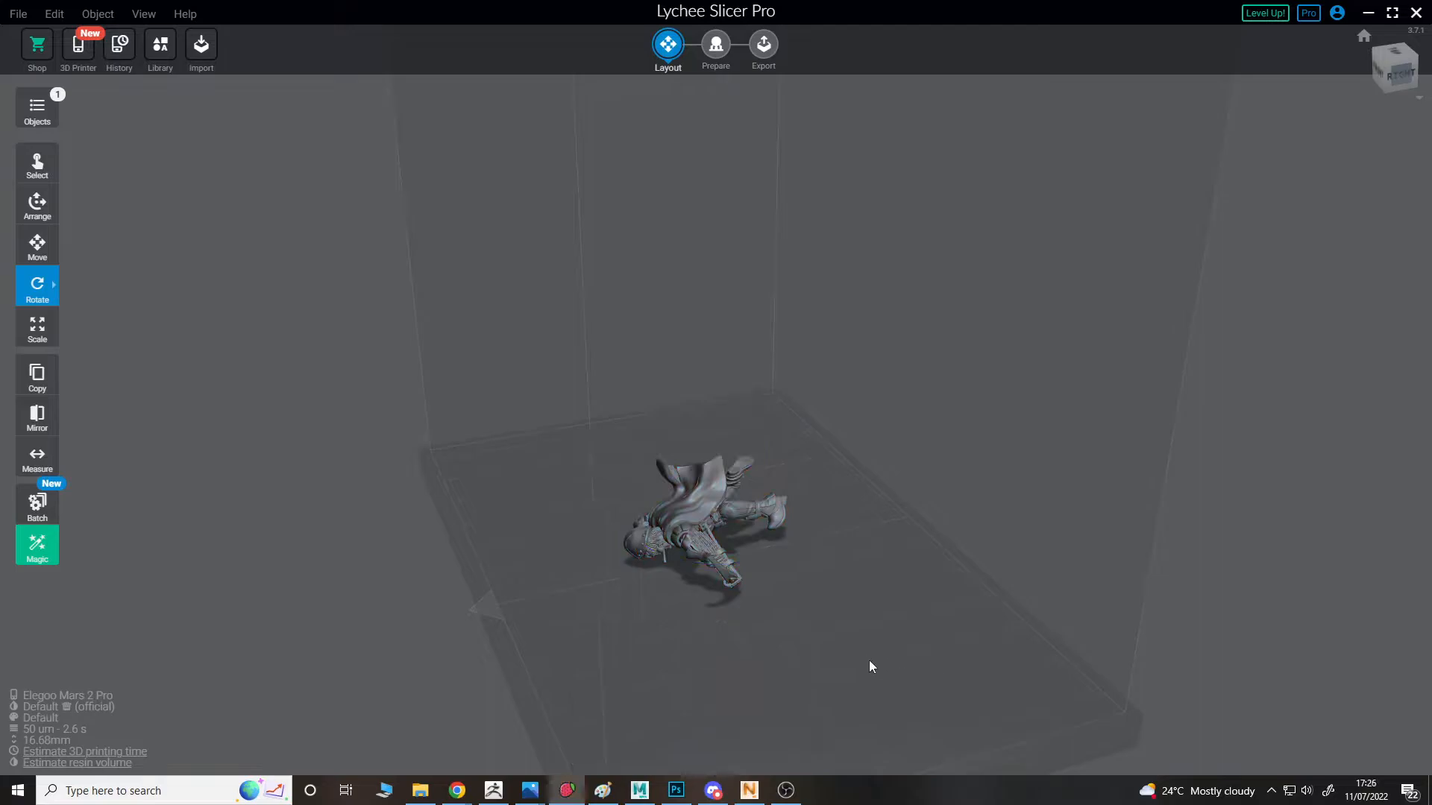
- Rotate the repaired guard about -90° around the X axis
left_click(698, 532)
left_click_drag(647, 425, 869, 424)
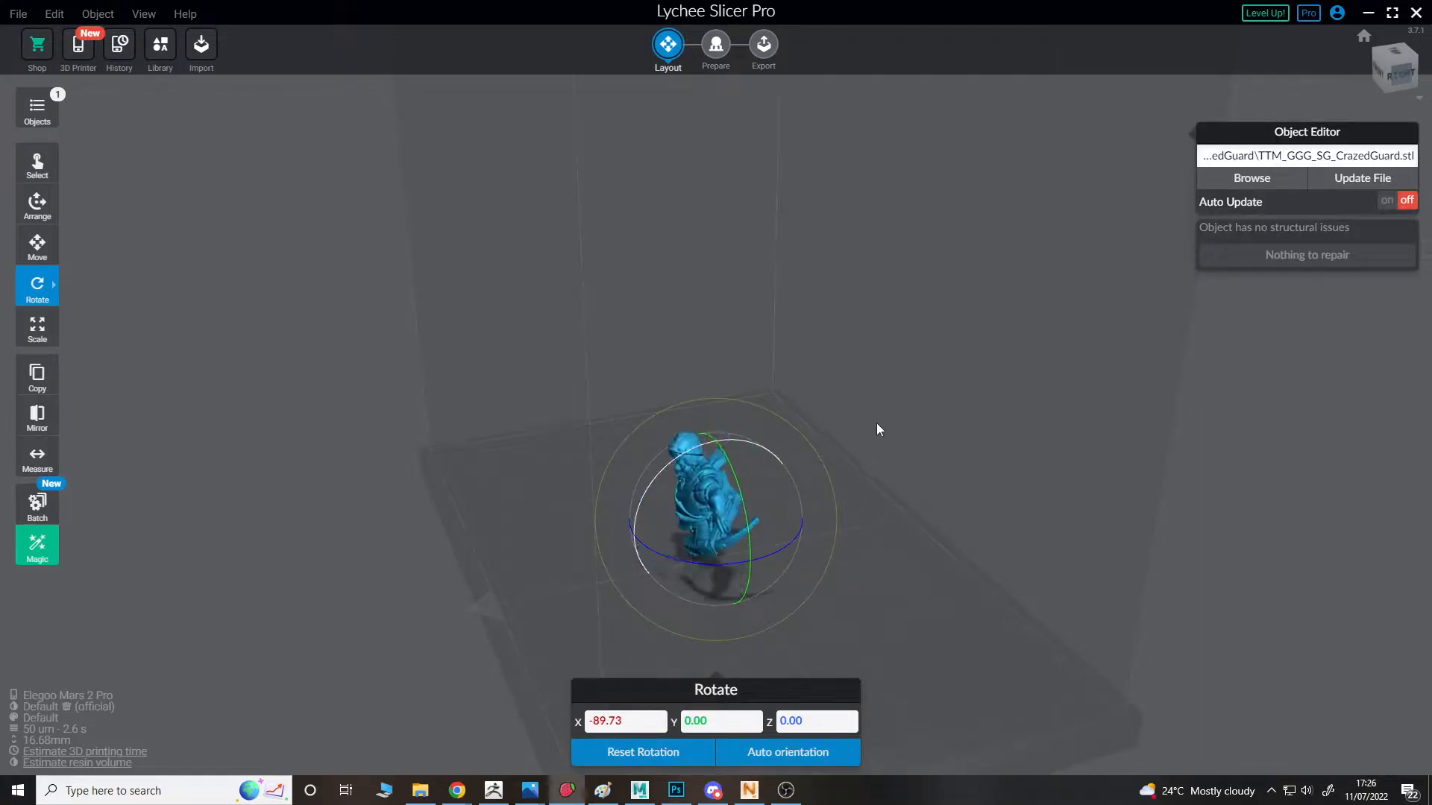
left_click(870, 423)
- Start a new empty scene, discarding the crazed guard model
left_click(13, 15)
left_click(33, 38)
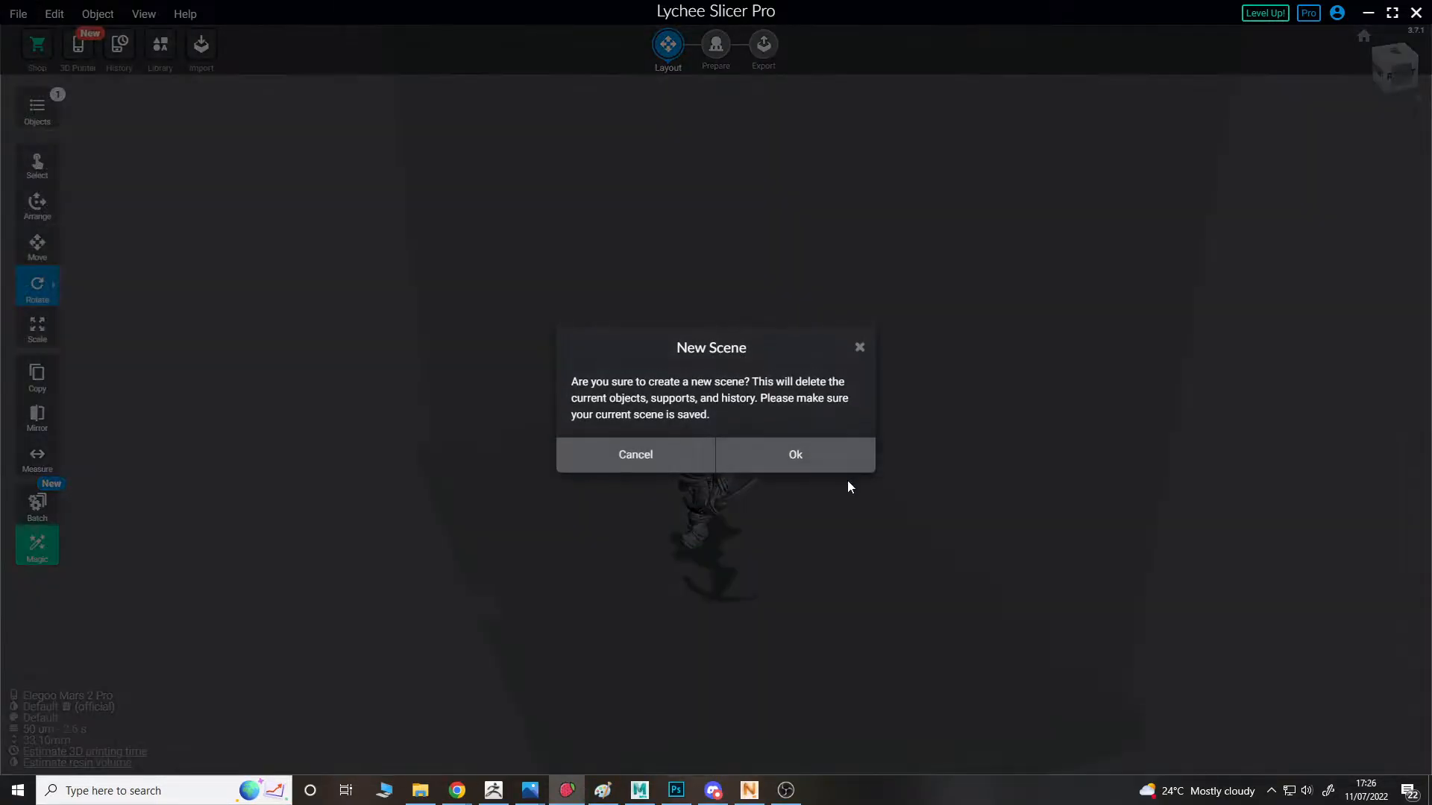
left_click(847, 468)
- Set the Batch Tool input to TTM_GGG_SG_AnguaGuard, TTM_GGG_SG_AnguaGuardF and TTM_GGG_SG_AnguaGuardFS from the TTM_GGG_SG_AnguaGuard folder
left_click(852, 477)
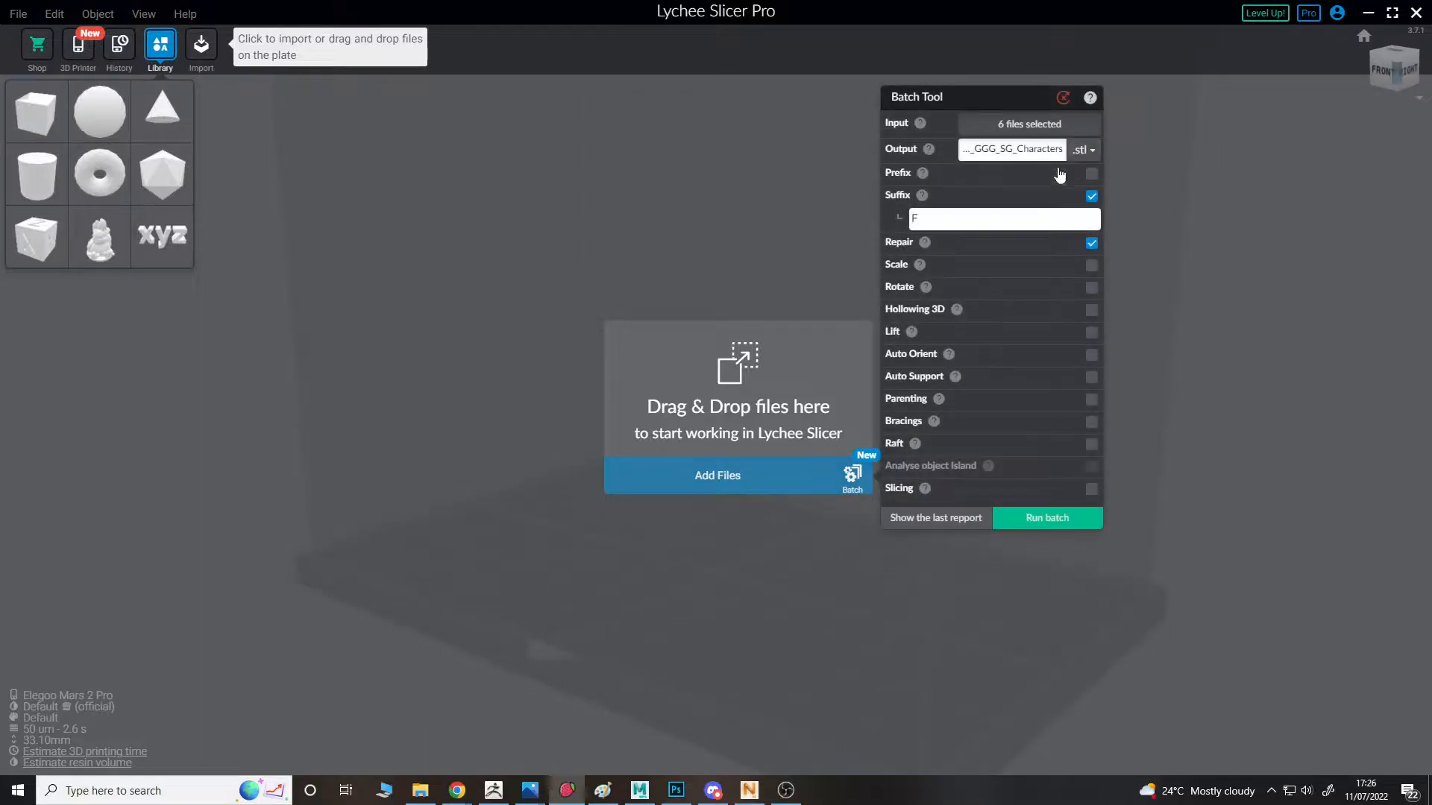
left_click(1052, 125)
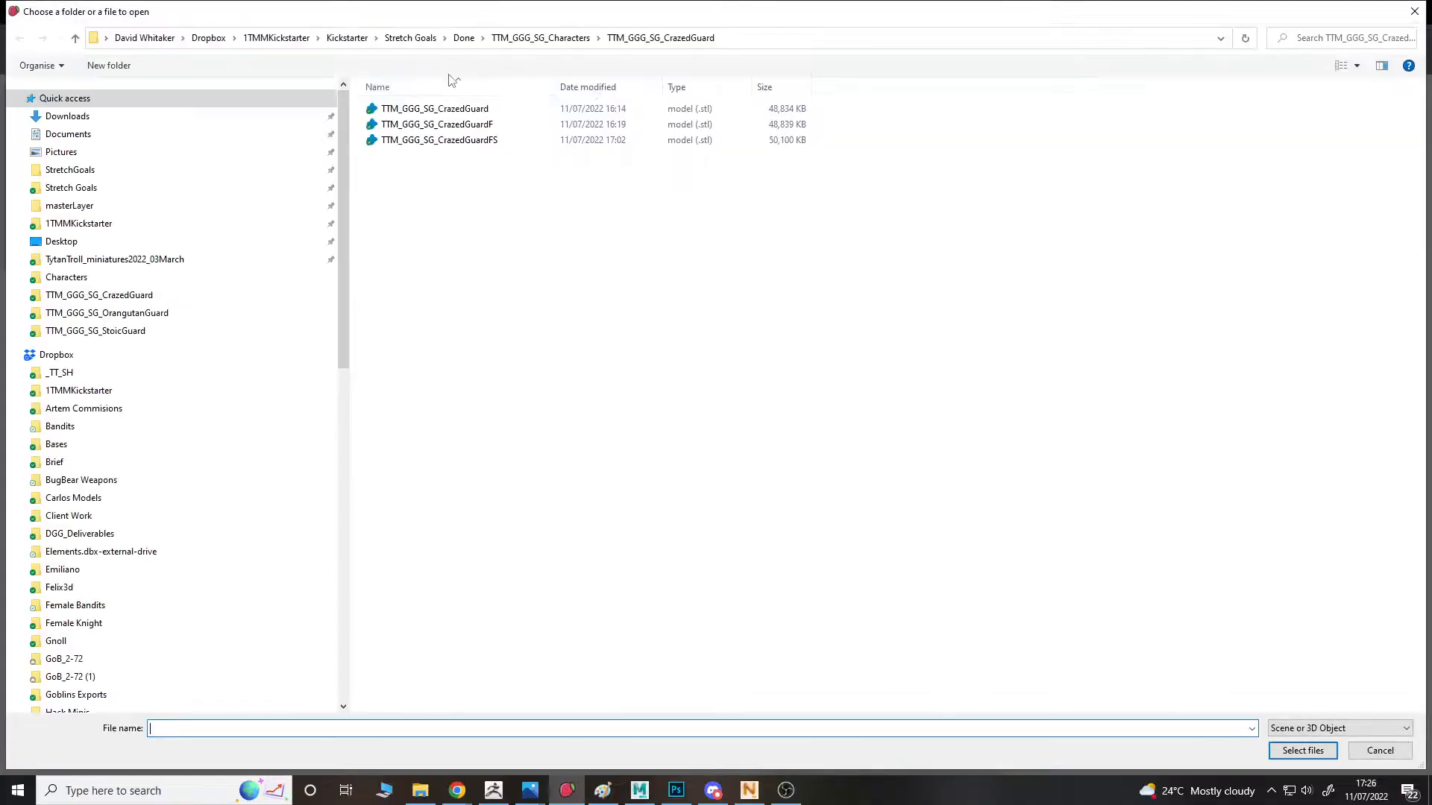
left_click(541, 38)
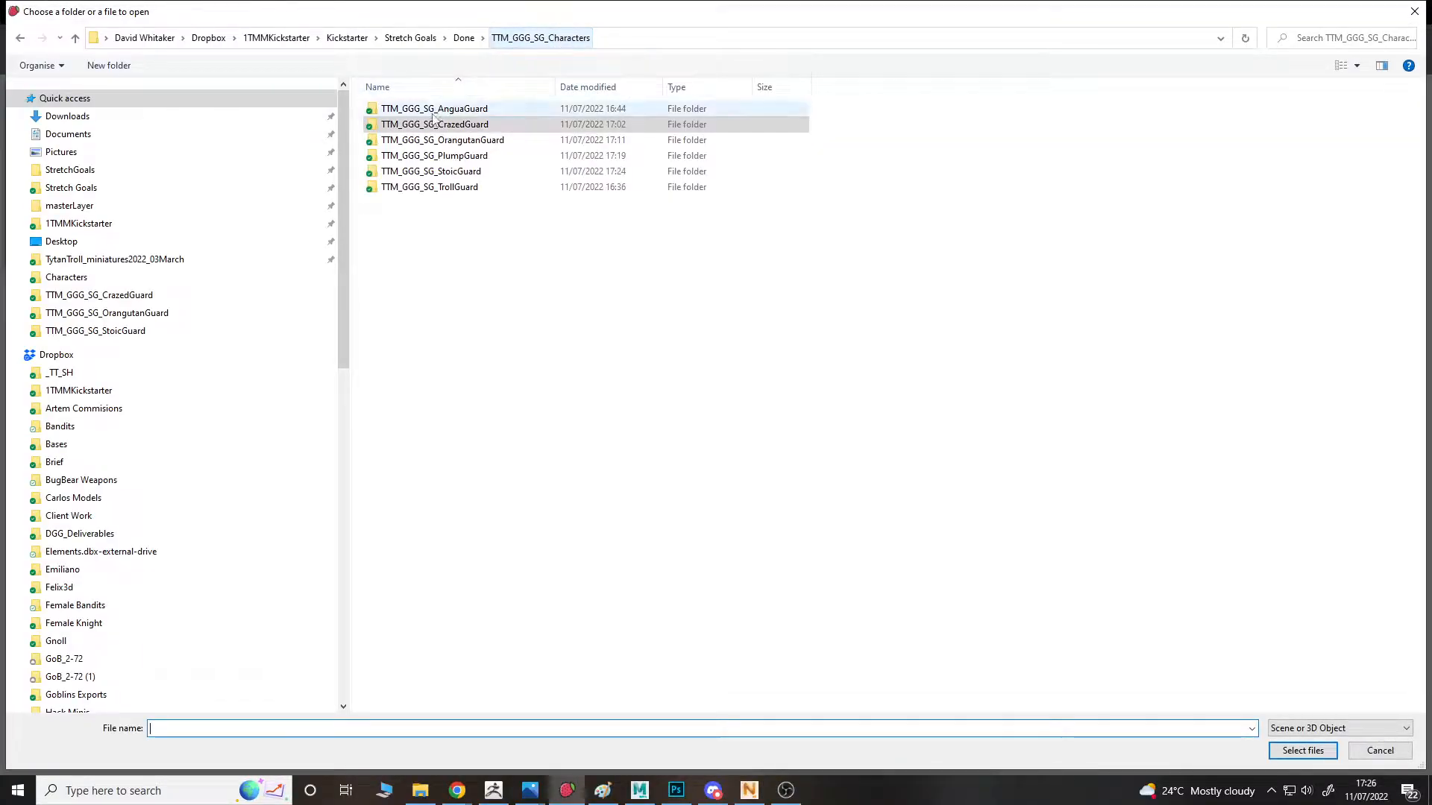
left_click(465, 39)
double_click(448, 172)
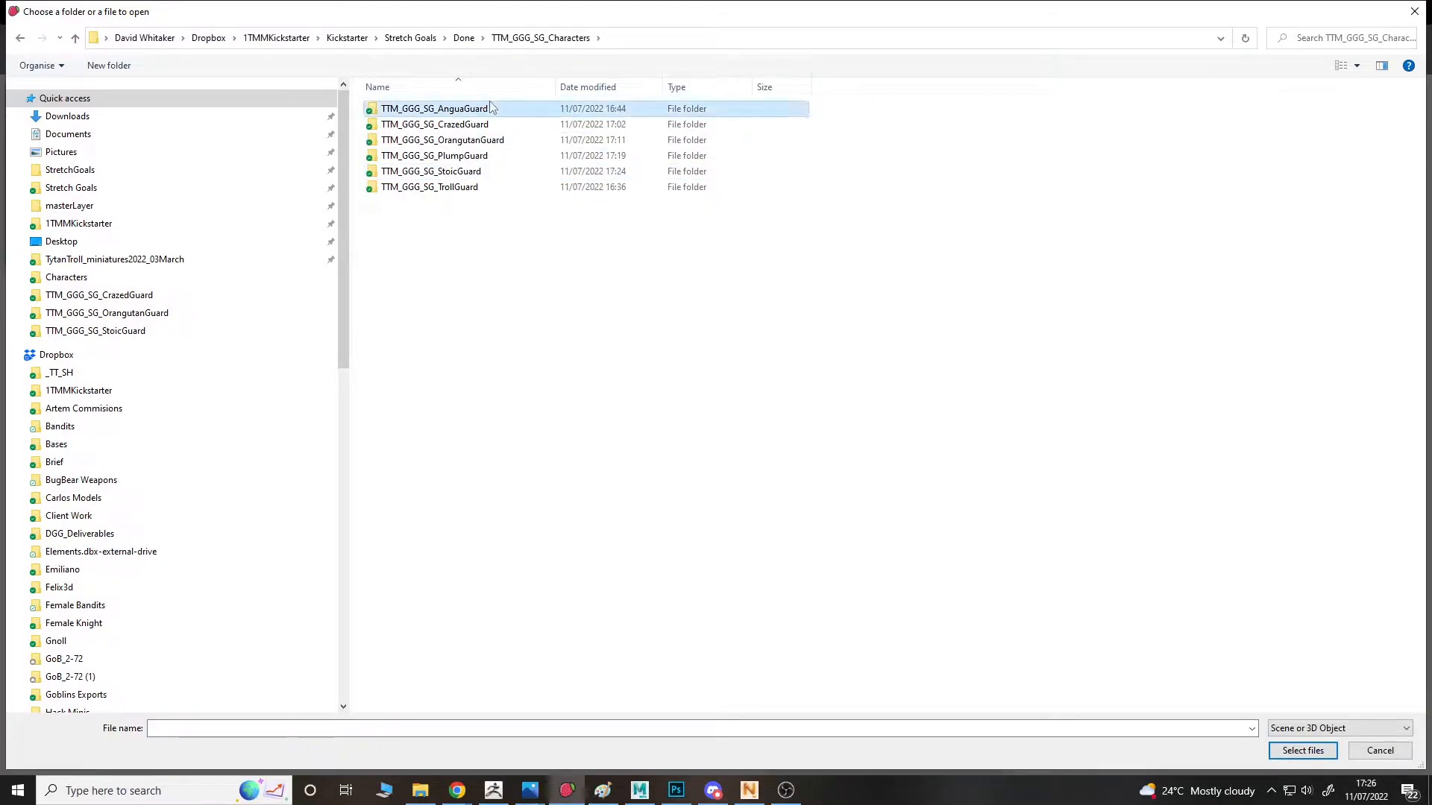
double_click(440, 109)
left_click(436, 108)
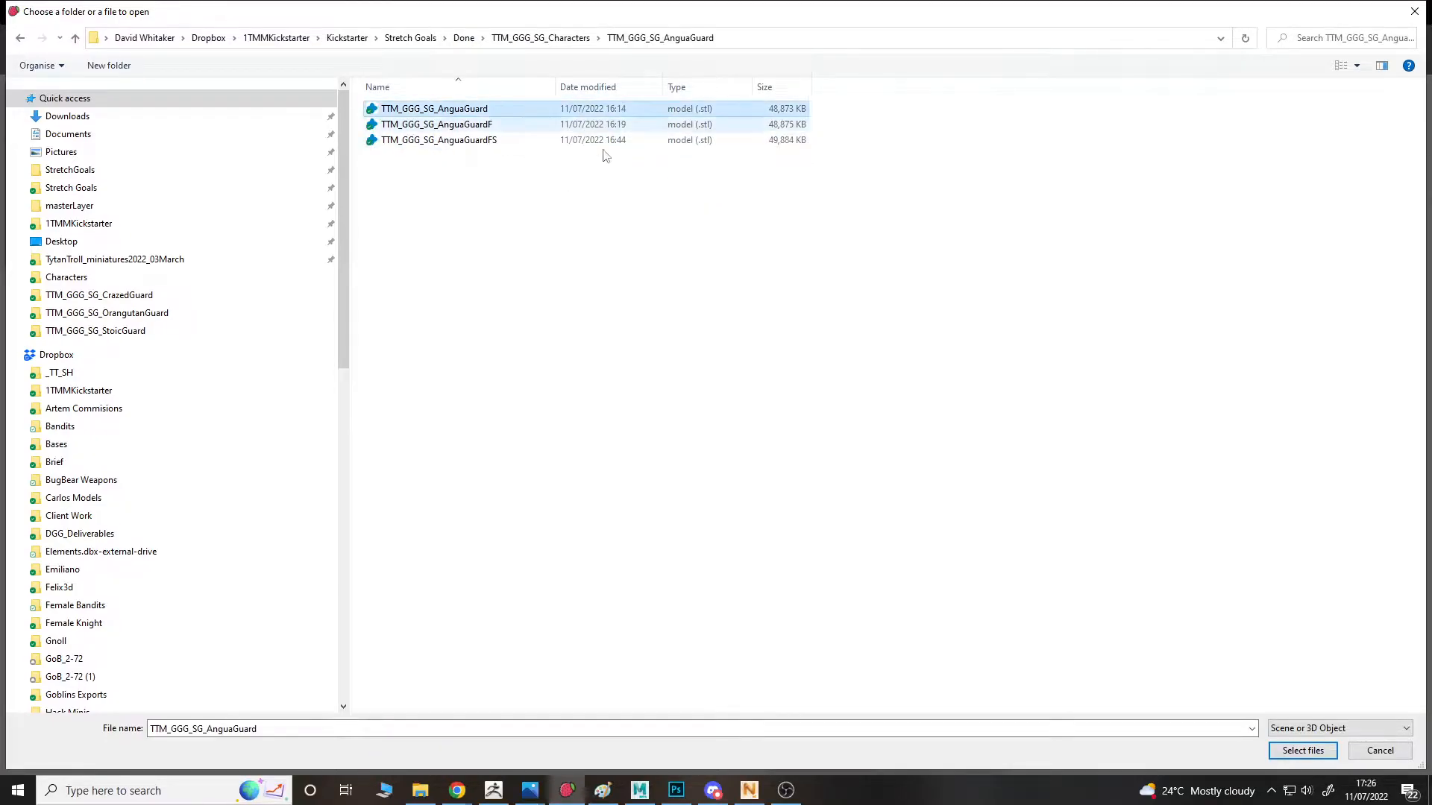
left_click(511, 124, "ctrl")
left_click(477, 140, "ctrl")
left_click(1327, 755)
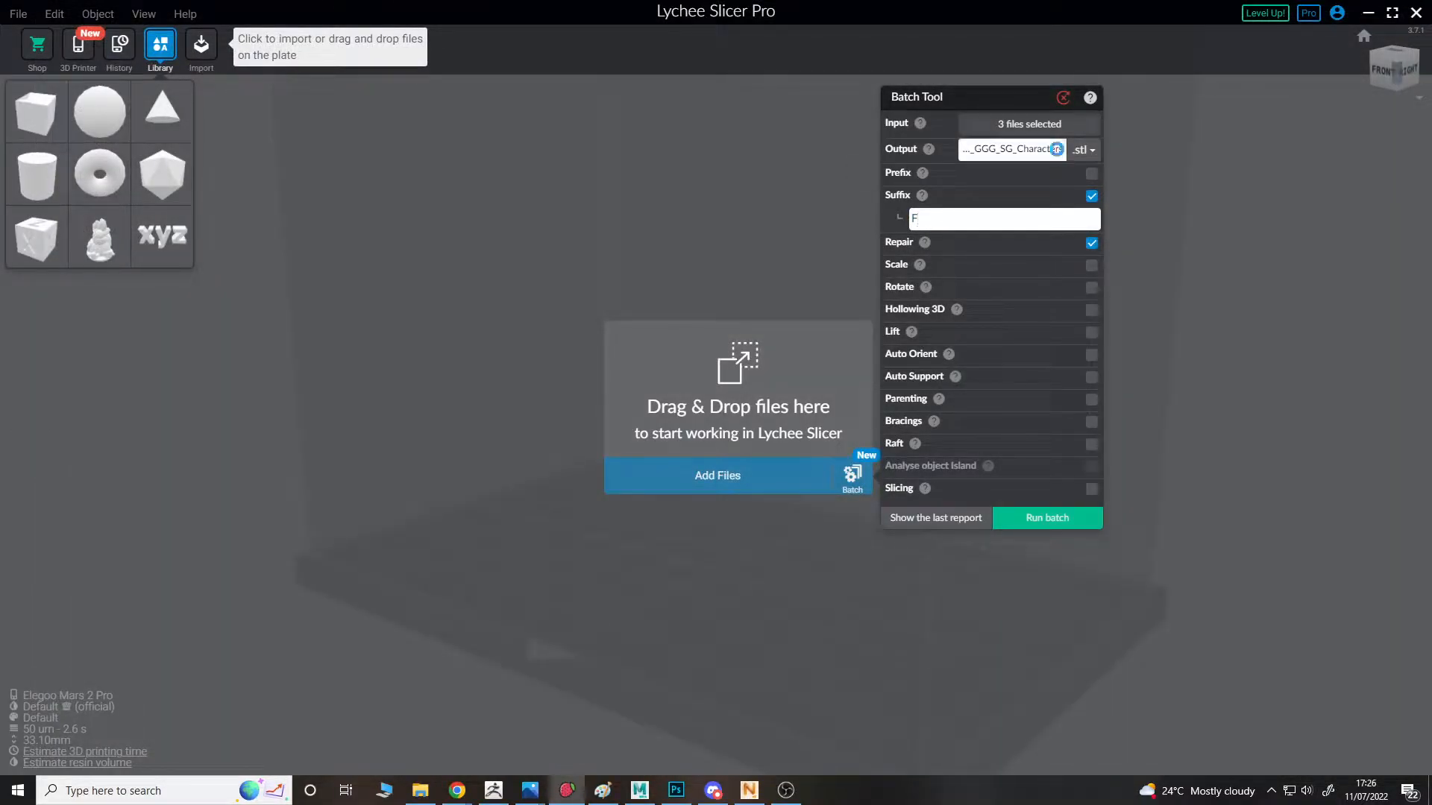
- Use TTM_GGG_SG_Characters as the batch output folder and run the repair batch with suffix F, closing the result report
left_click(1056, 149)
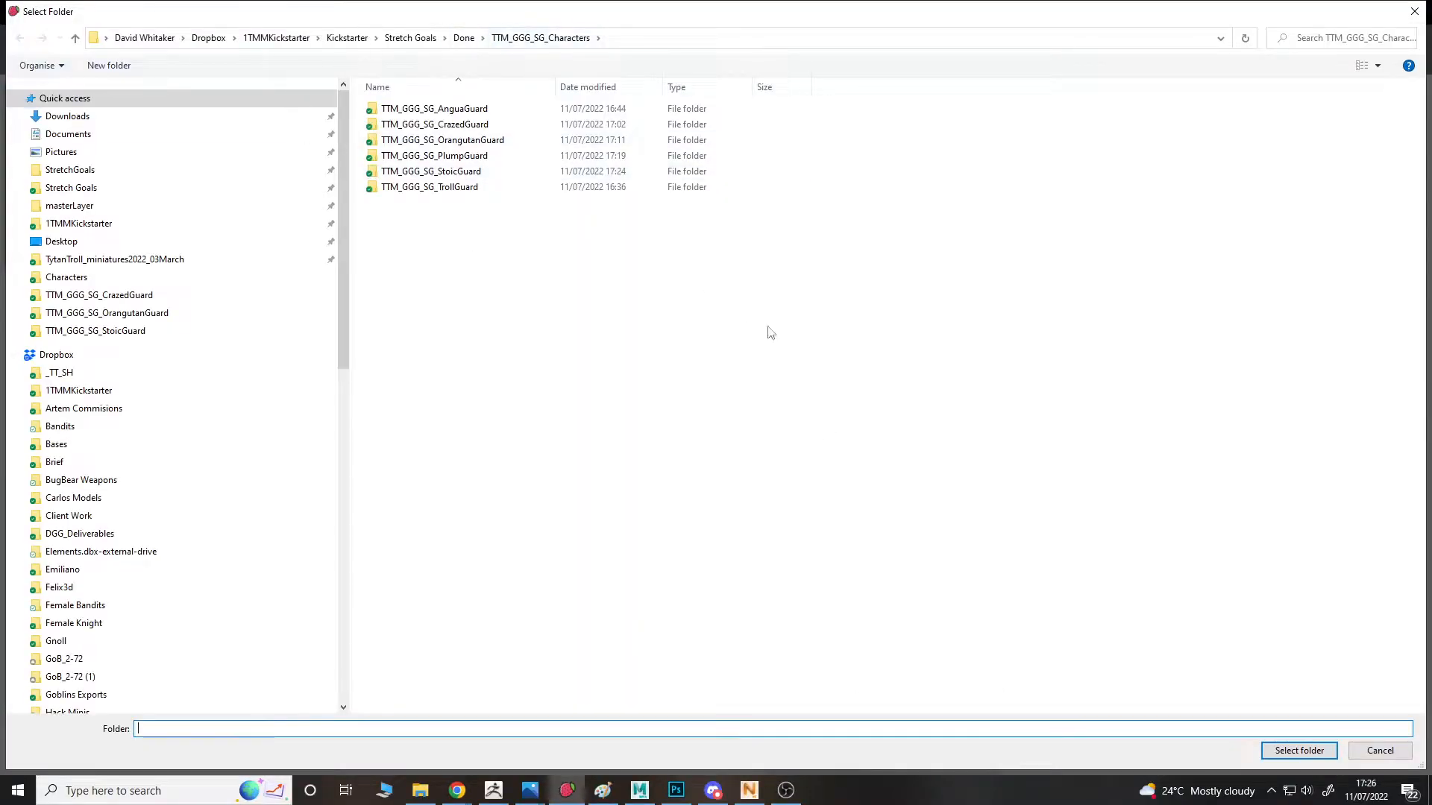
key("Return")
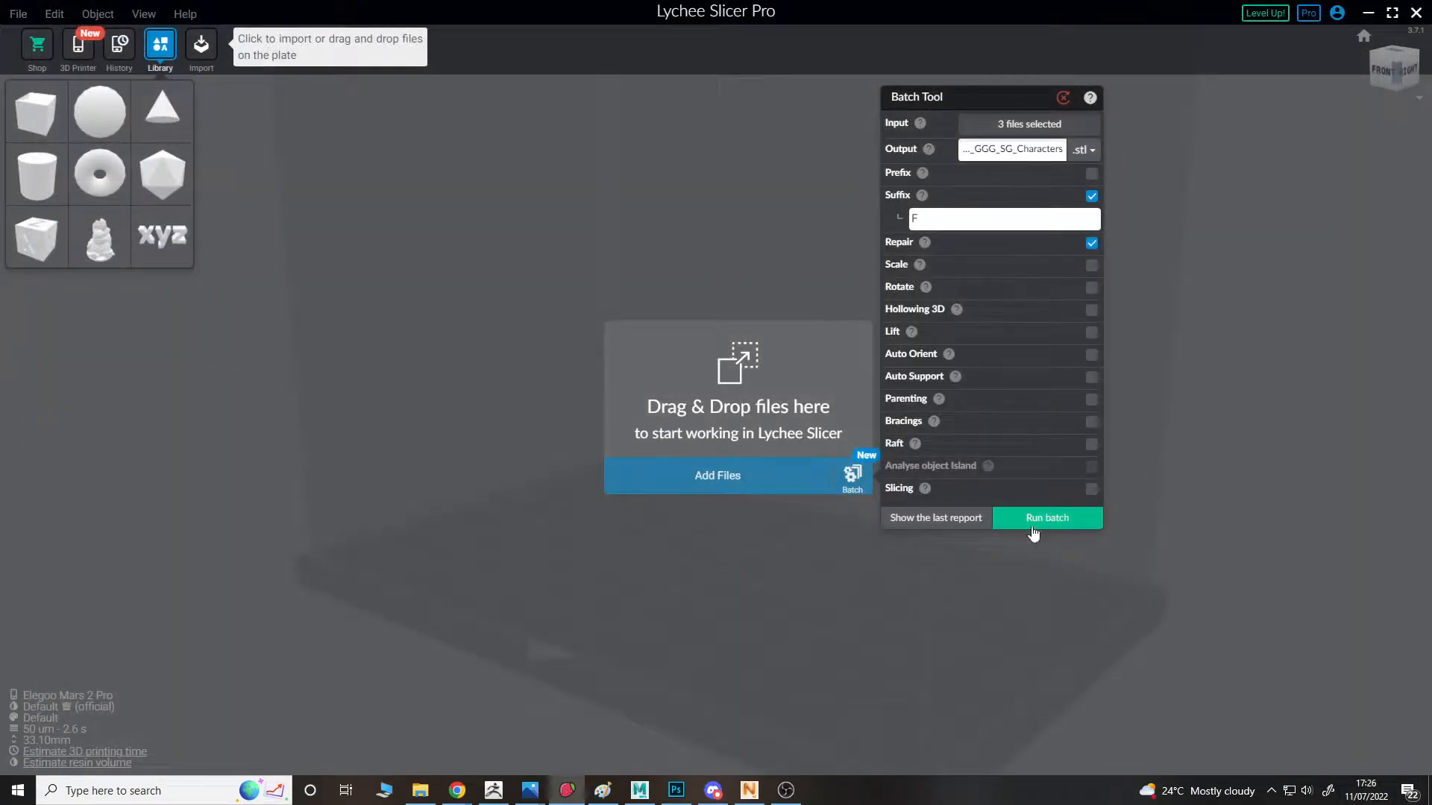
left_click(1047, 520)
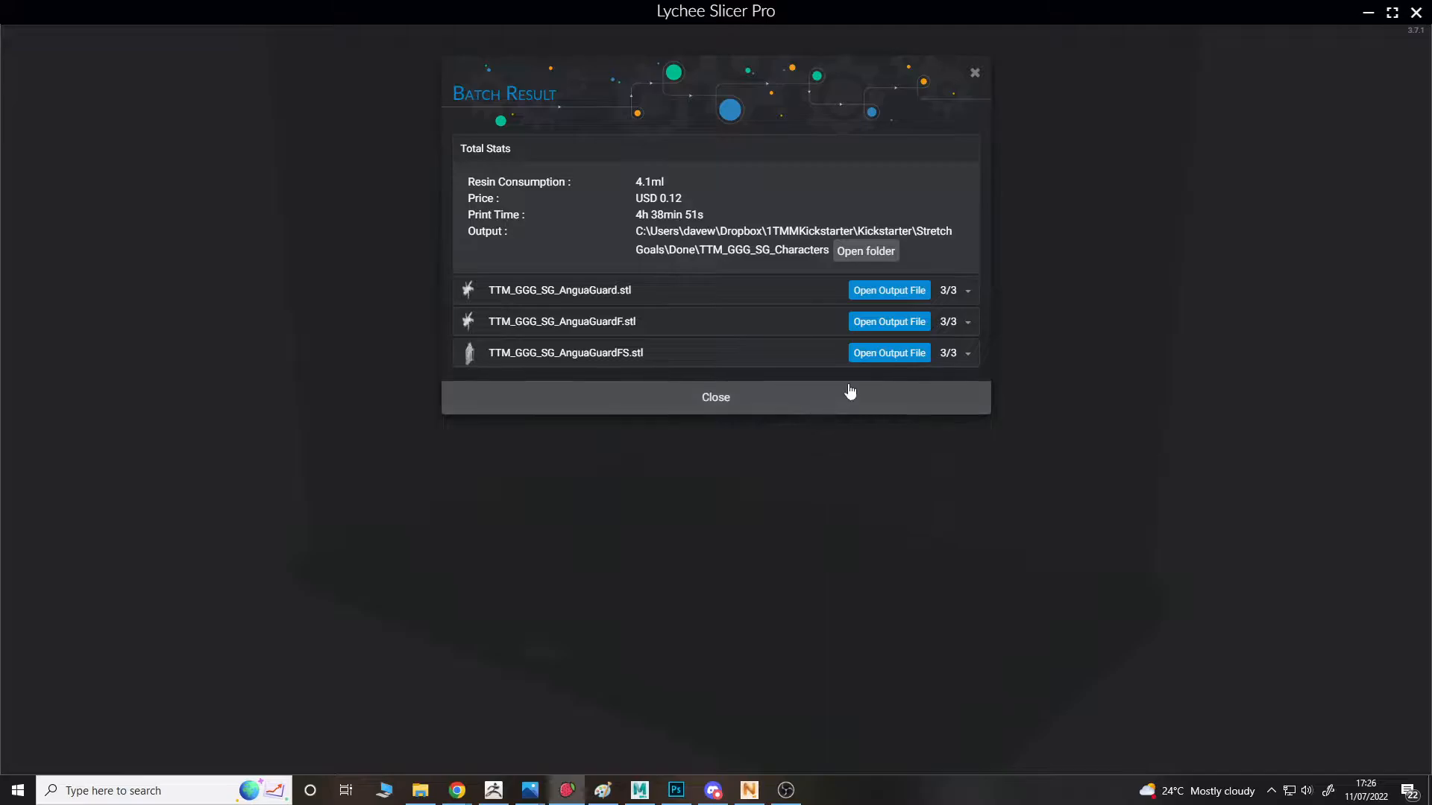
left_click(791, 400)
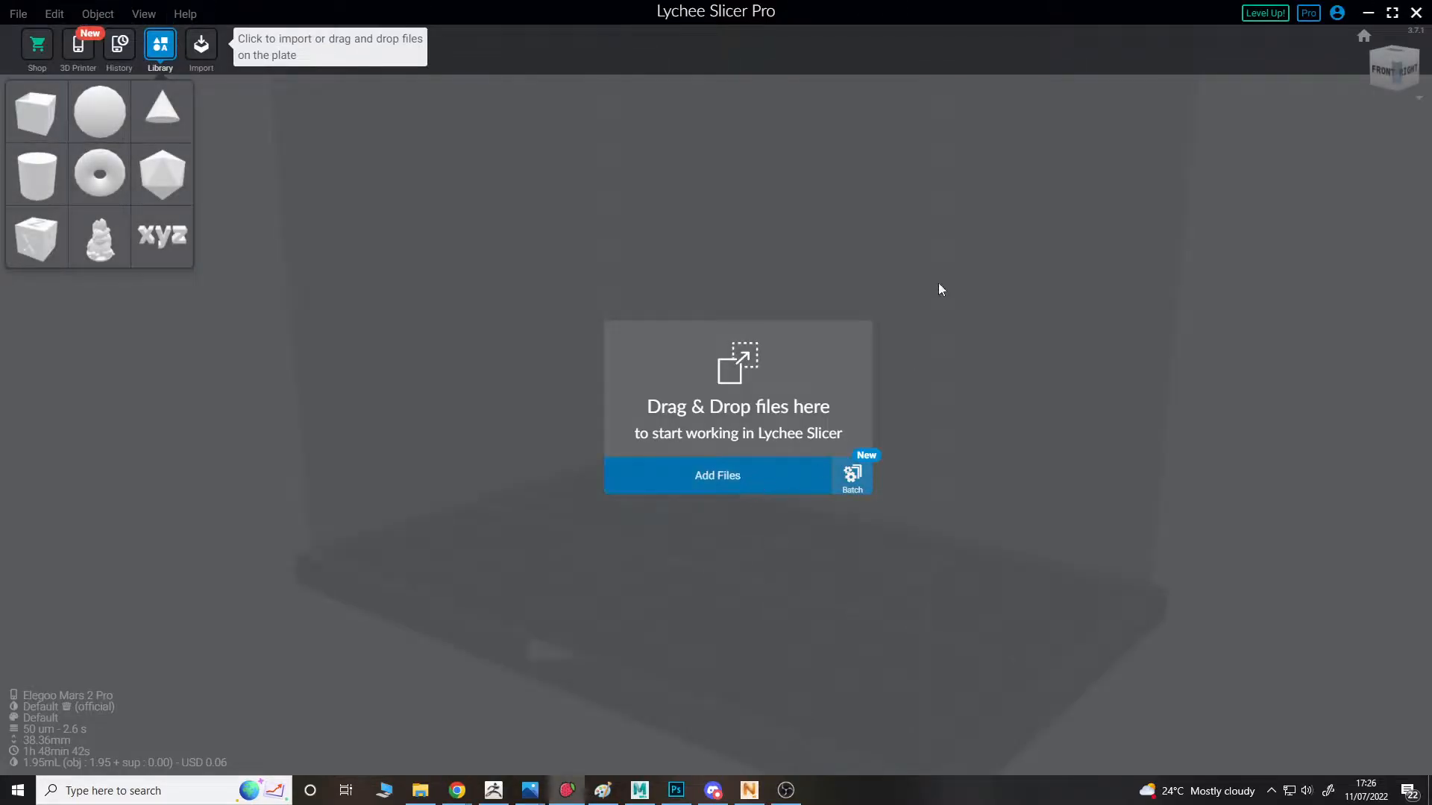
- Open TTM_GGG_SG_StoicGuard.stl from the TTM_GGG_SG_StoicGuard folder and try to repair the model
key("ctrl+o")
left_click(533, 35)
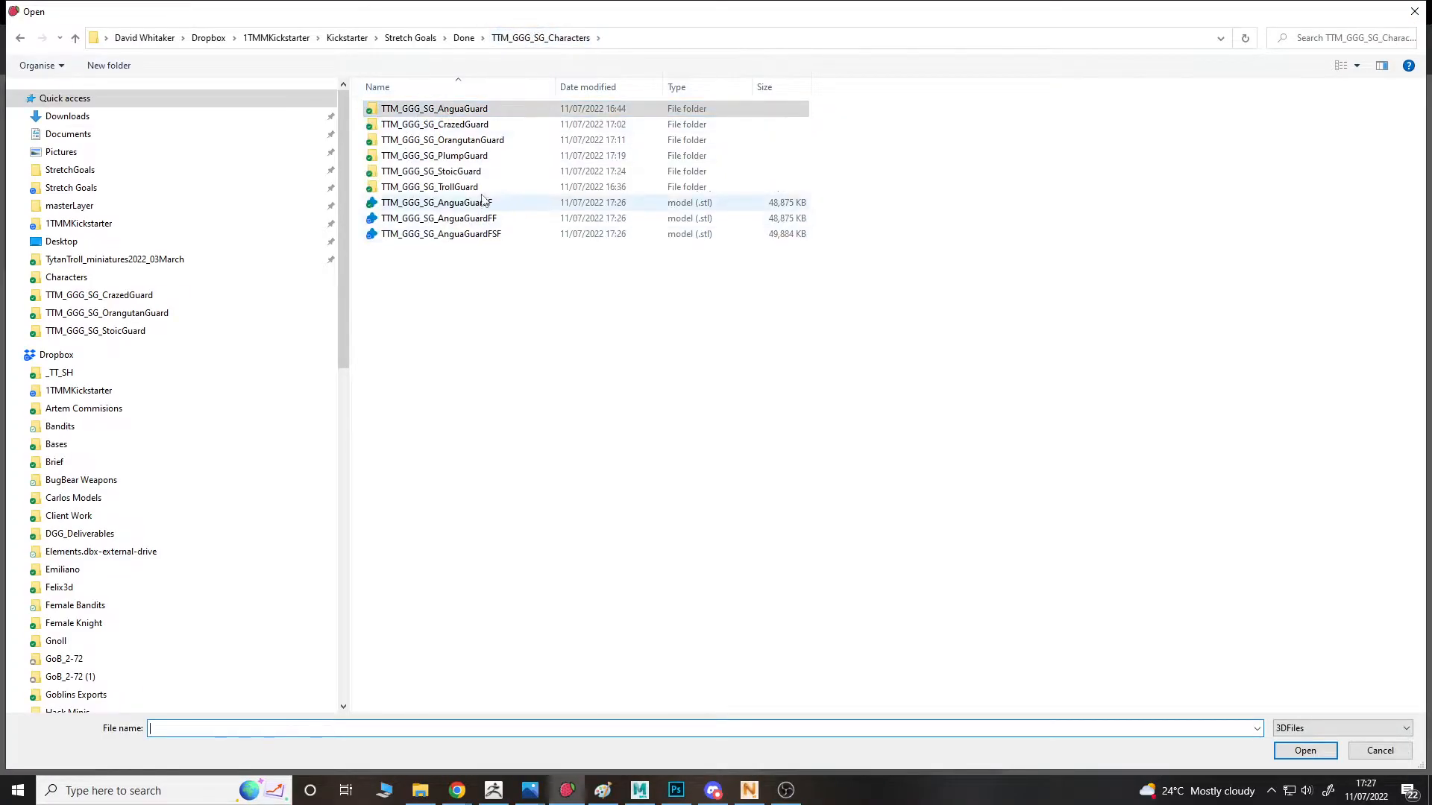
double_click(462, 171)
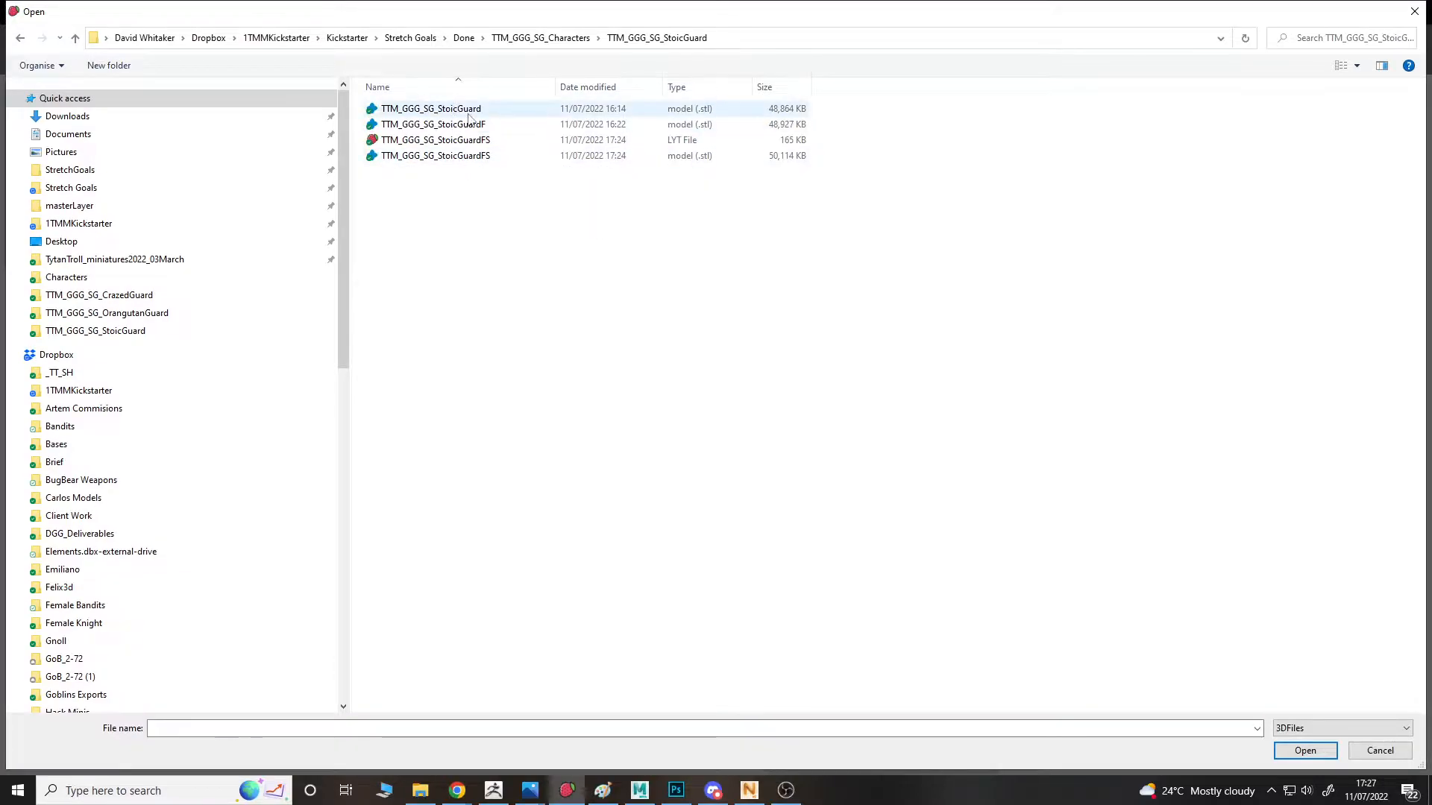
double_click(468, 113)
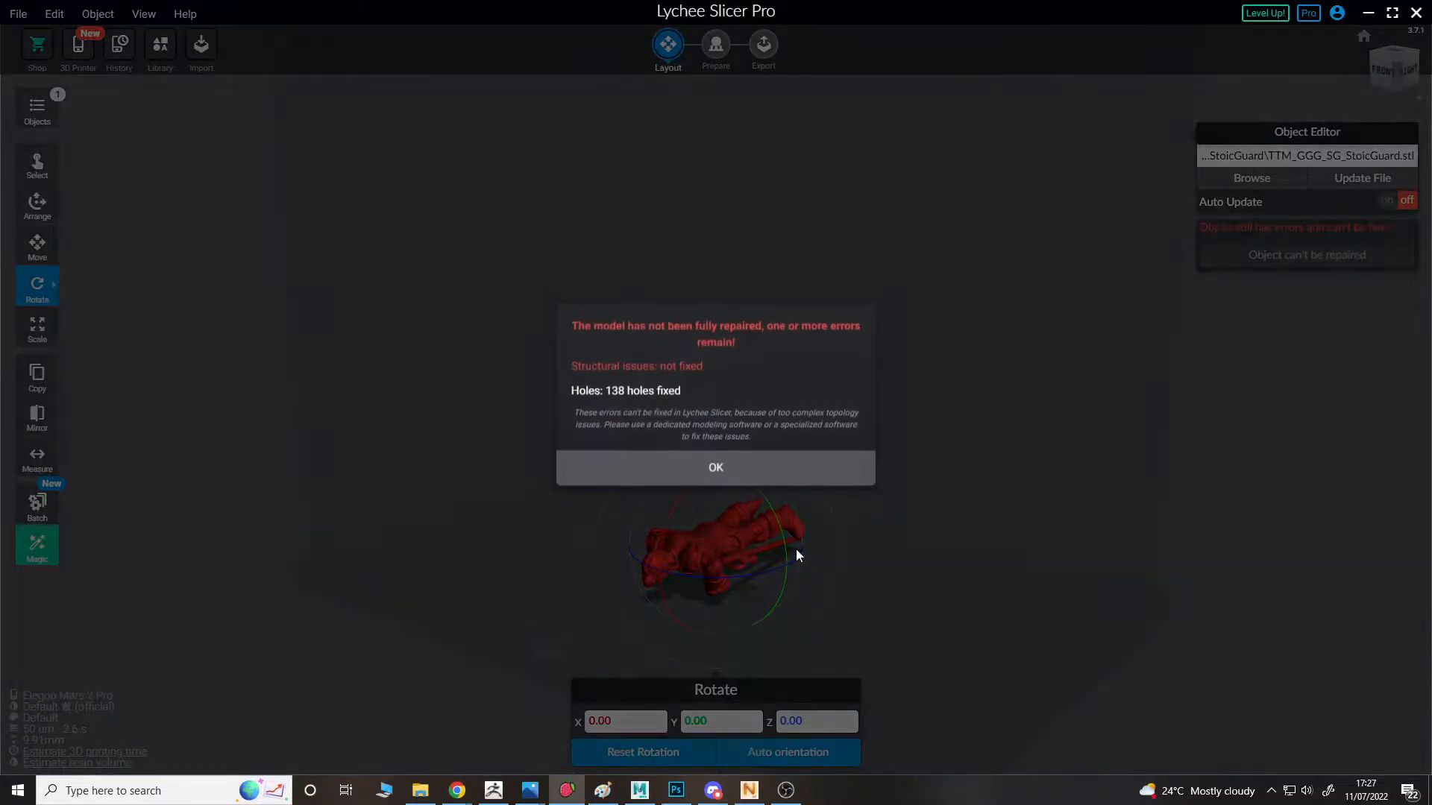
left_click(681, 480)
- Switch to Autodesk Netfabb to look at the repaired TTM_GGG_SG_StoicGuard part, and return to Lychee Slicer
left_click(758, 799)
left_click_drag(200, 9, 248, 46)
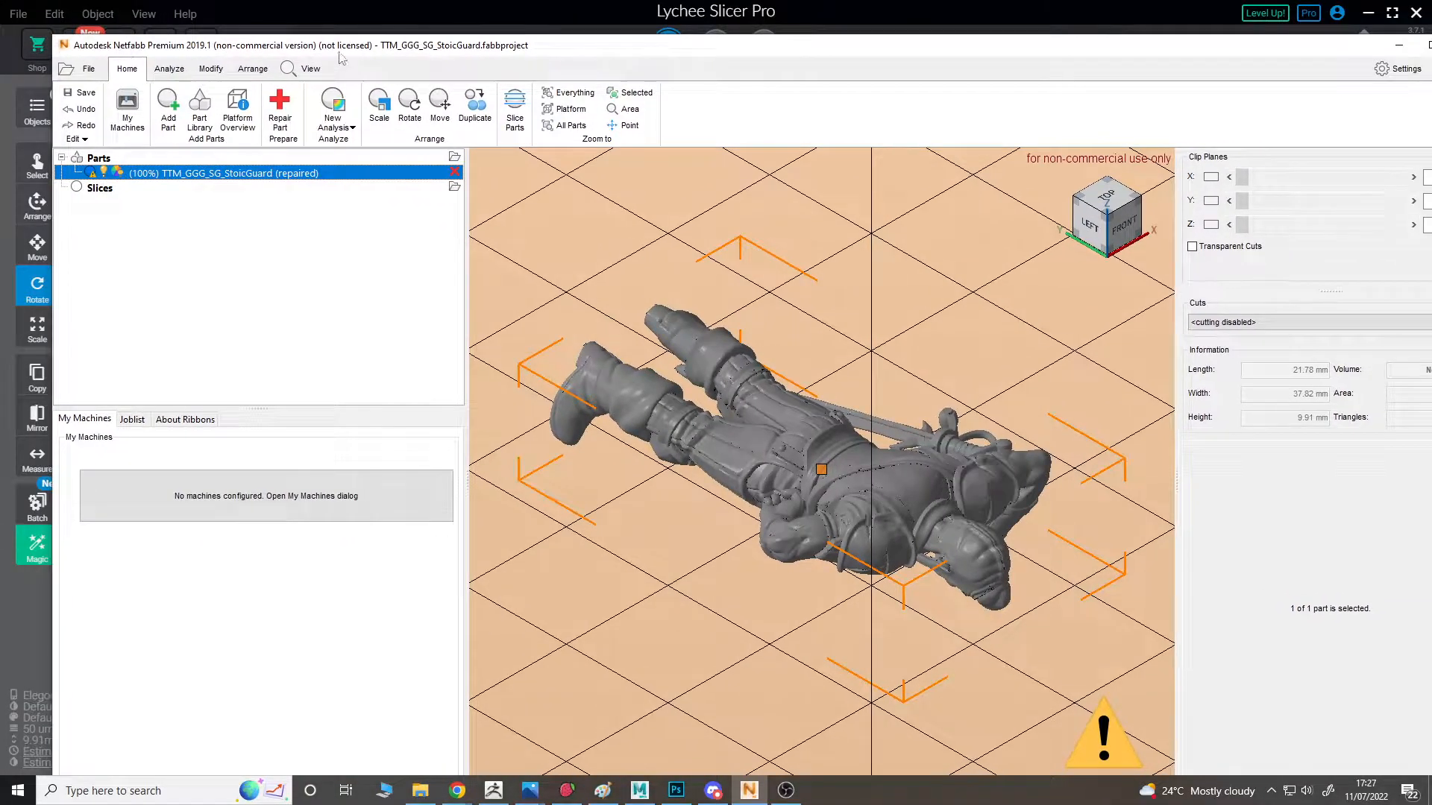
left_click_drag(333, 59, 278, 56)
left_click(1011, 562)
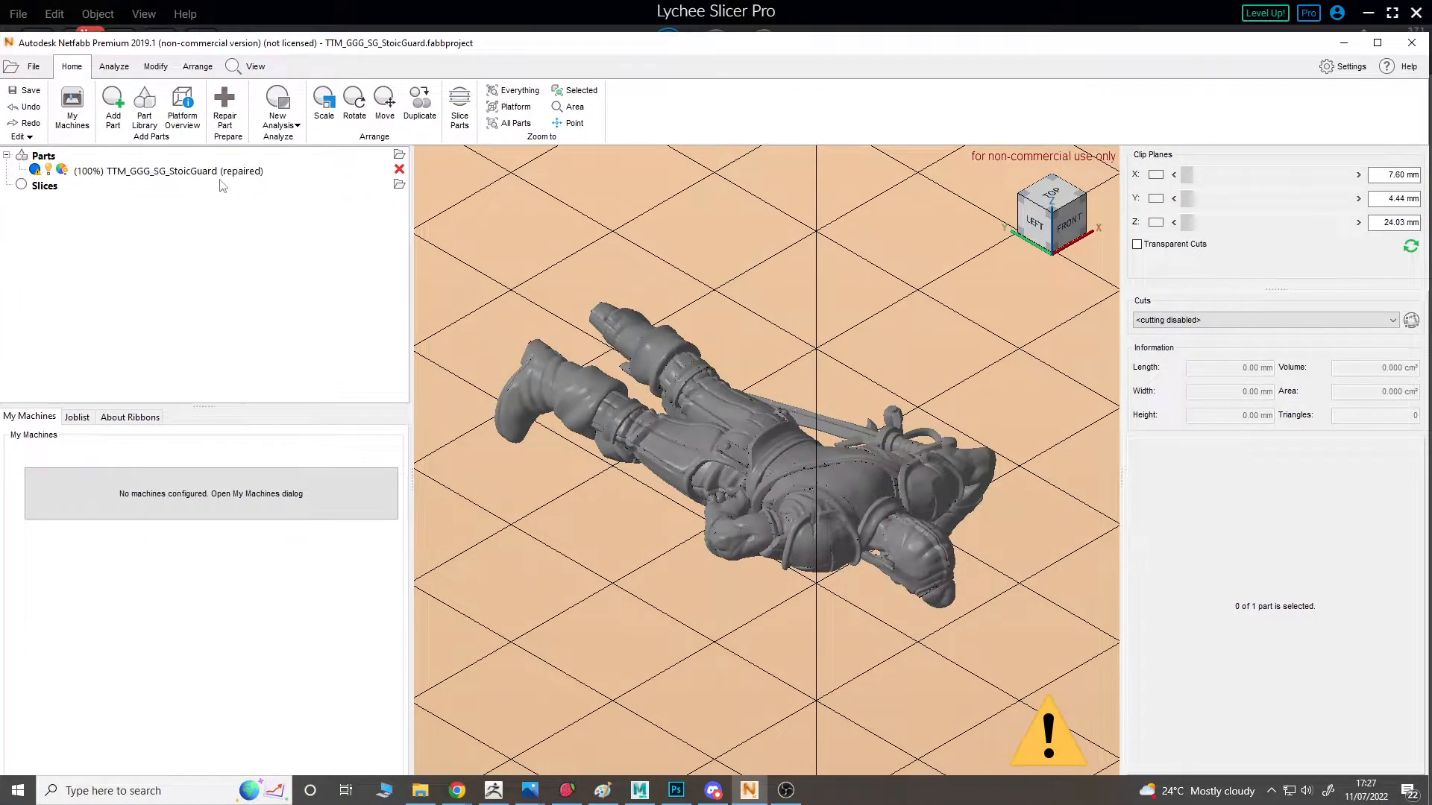
left_click(1343, 46)
- Start a new empty scene, discarding the stoic guard model
left_click(976, 332)
right_click_drag(846, 492, 515, 515)
left_click(17, 15)
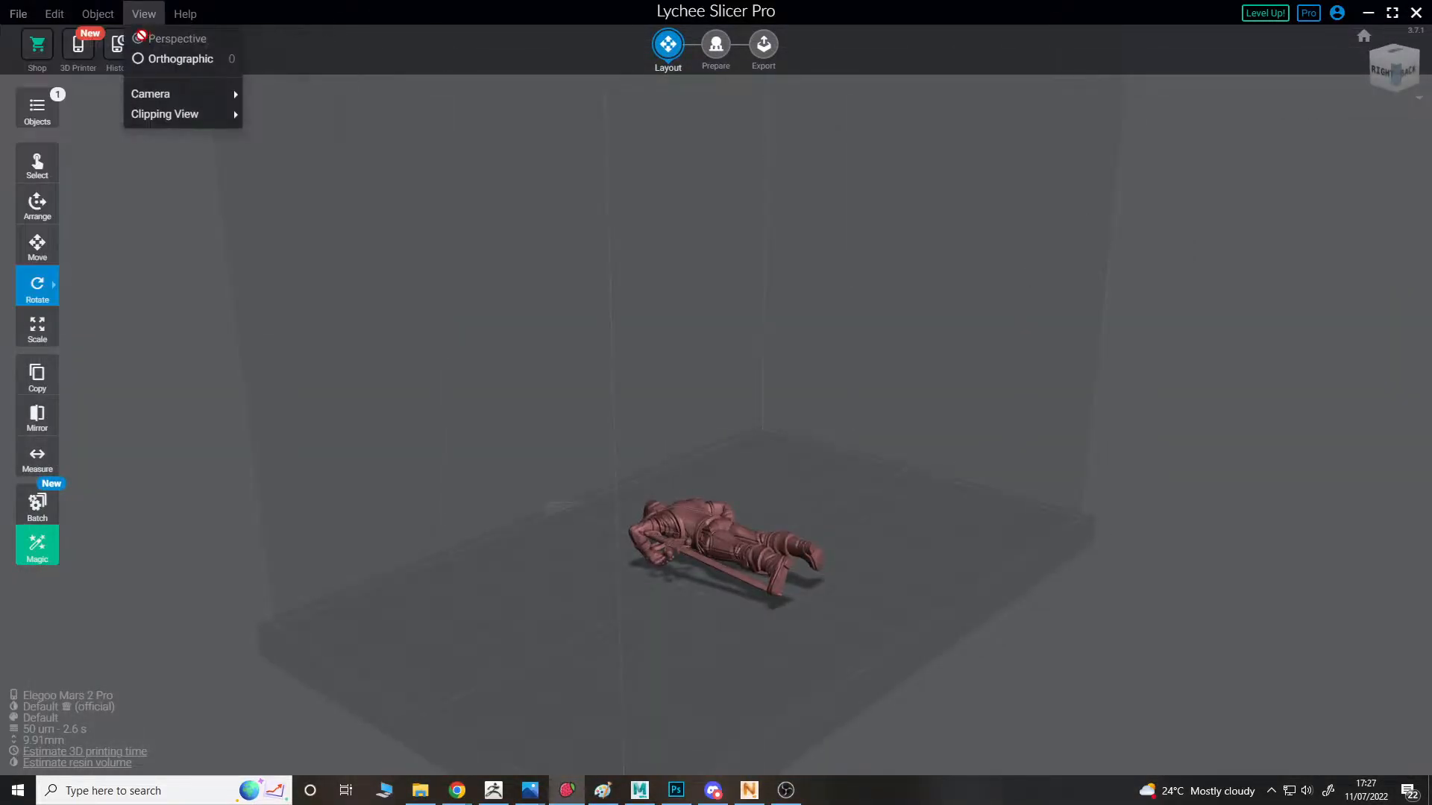
left_click(41, 38)
left_click(795, 455)
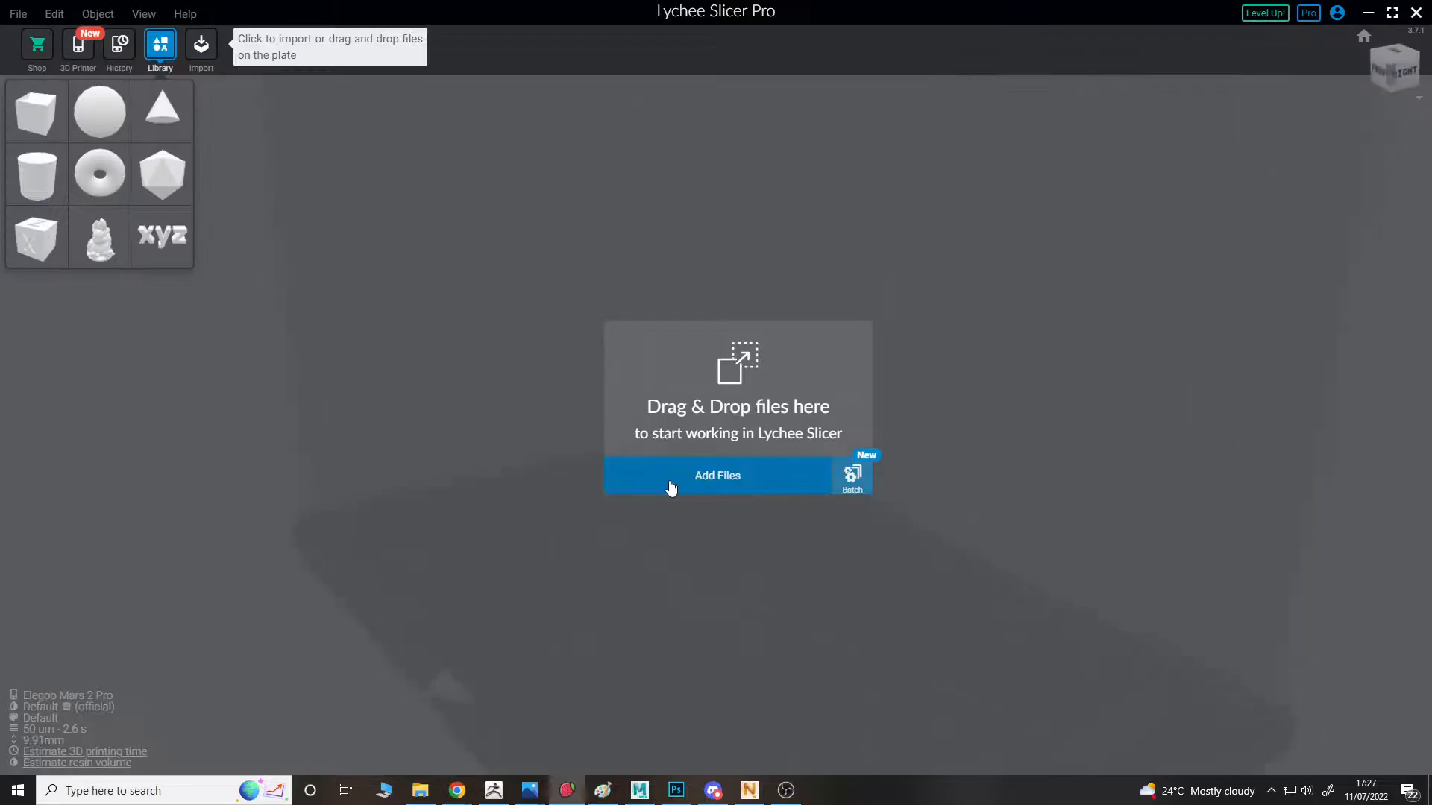
- Delete the batch outputs TTM_GGG_SG_AnguaGuardF, TTM_GGG_SG_AnguaGuardFF and TTM_GGG_SG_AnguaGuardFSF from the TTM_GGG_SG_Characters folder, removing them from Dropbox everywhere
left_click(671, 481)
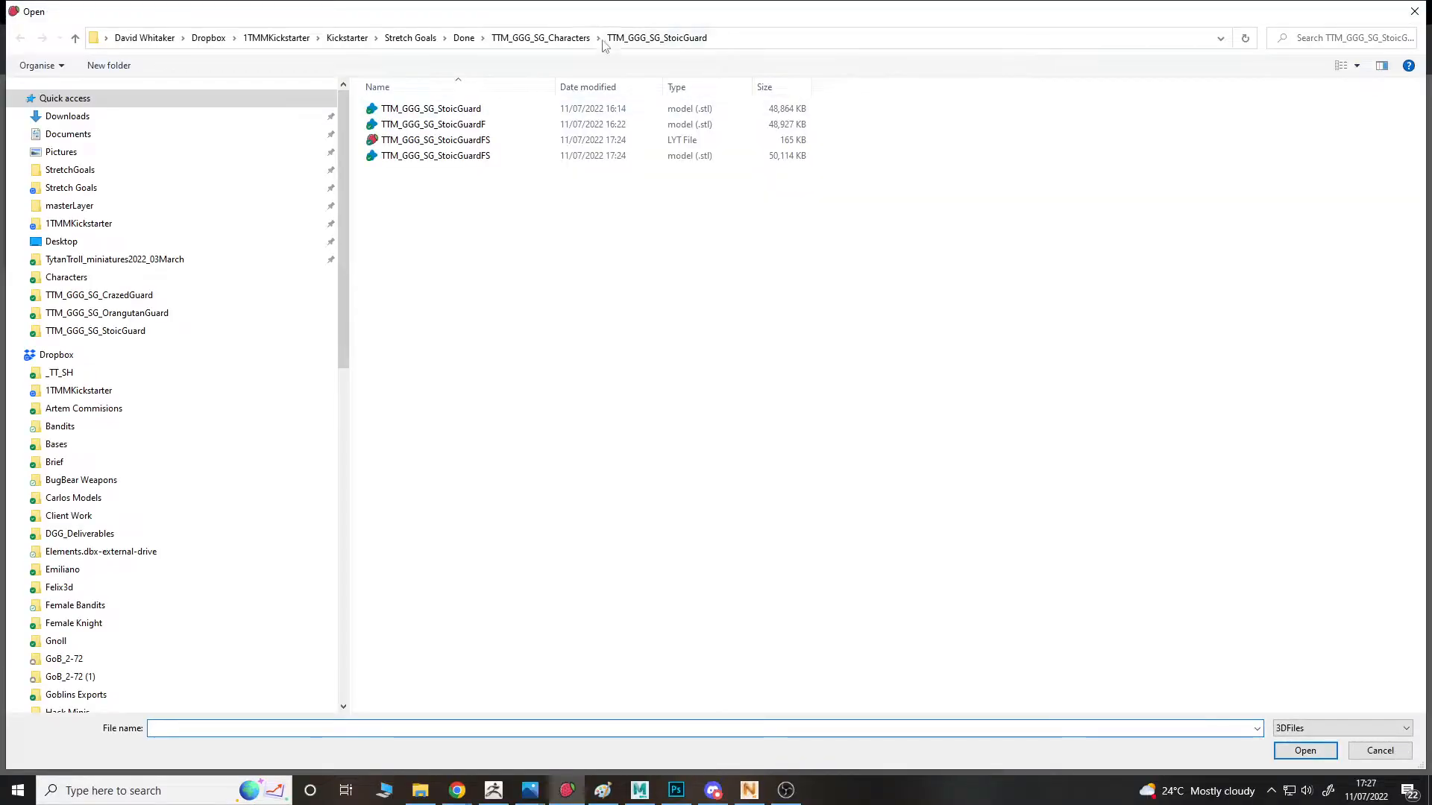
left_click(541, 38)
left_click(485, 204)
left_click_drag(493, 275, 467, 203)
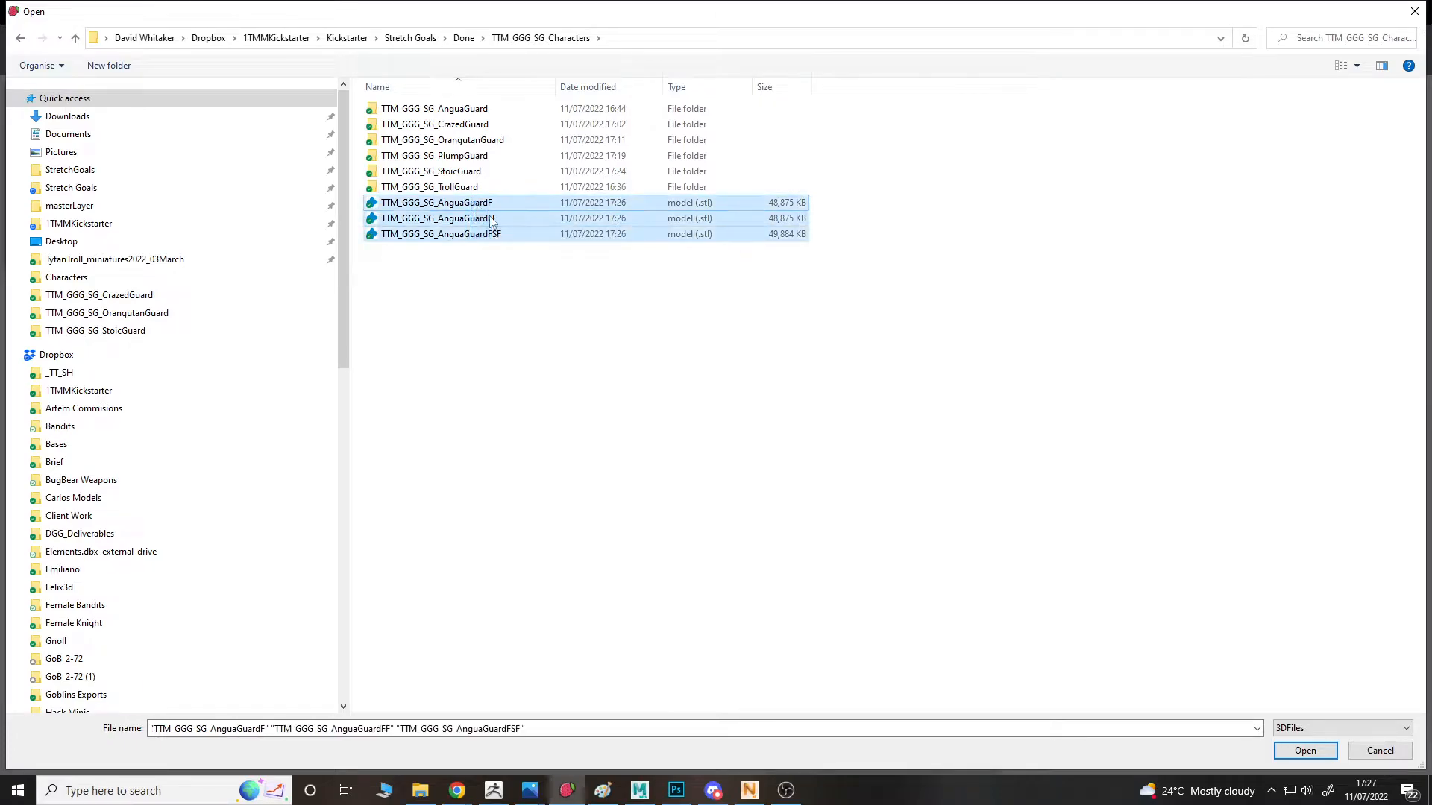
left_click(589, 291)
left_click_drag(572, 253, 528, 206)
left_click(620, 280)
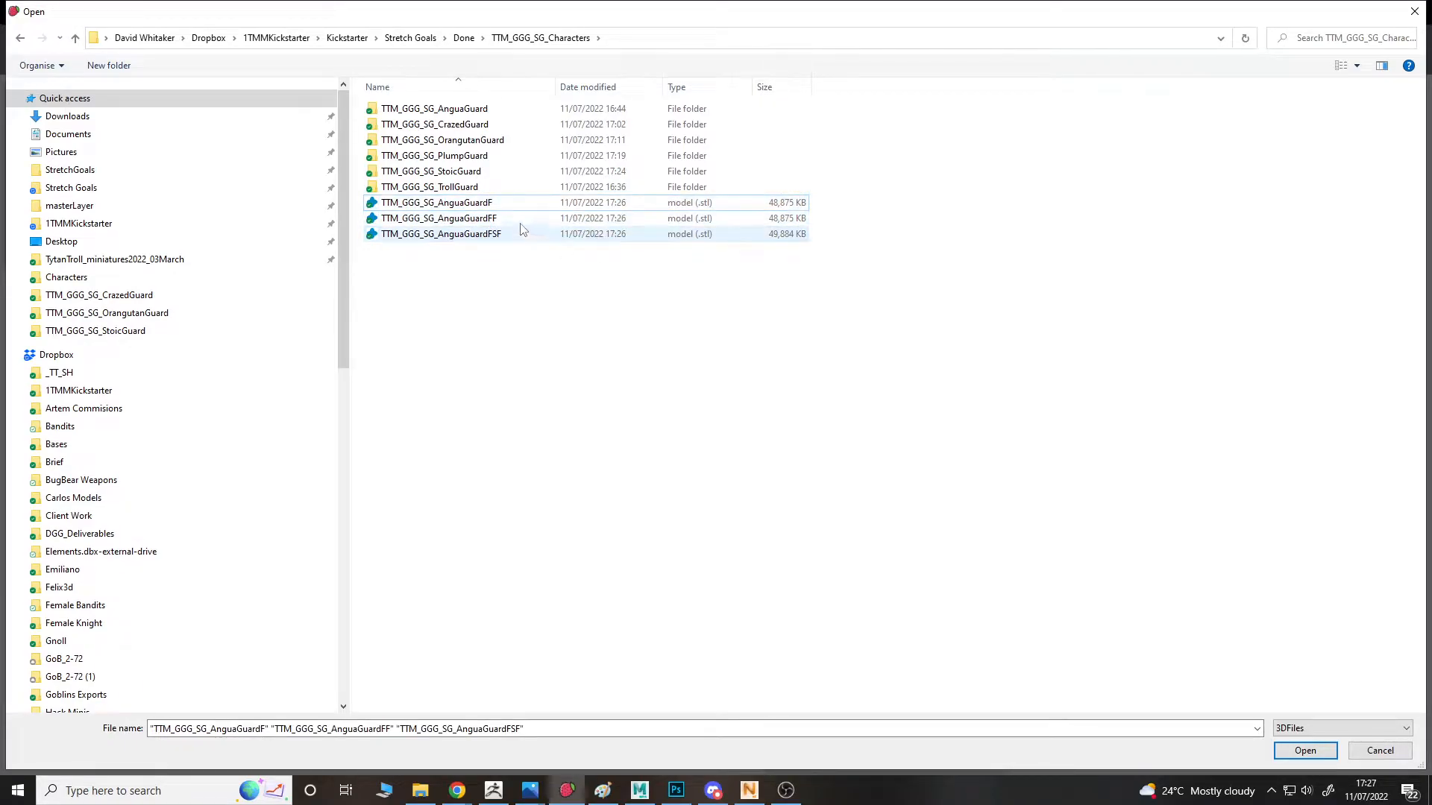
left_click_drag(644, 300, 491, 235)
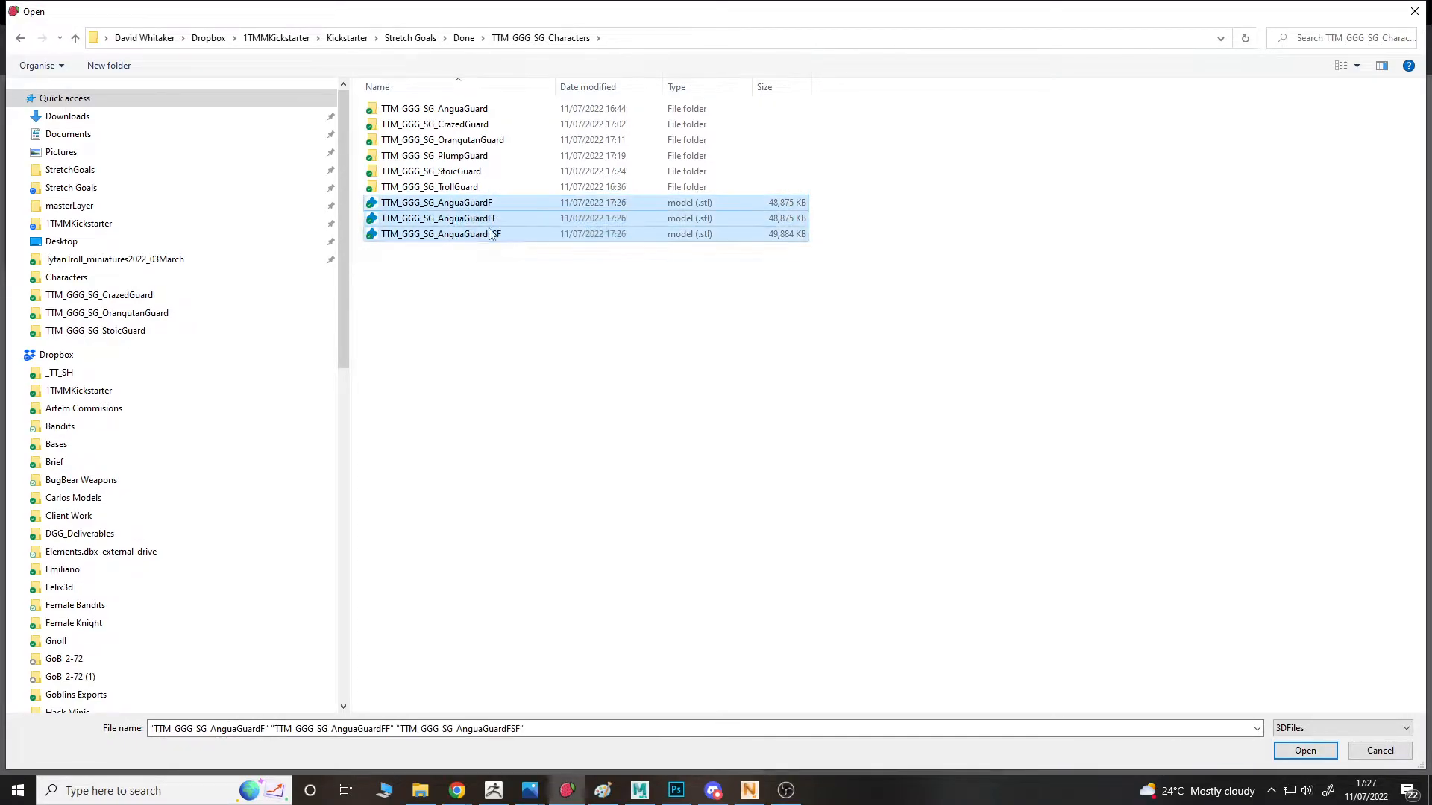
key("Delete")
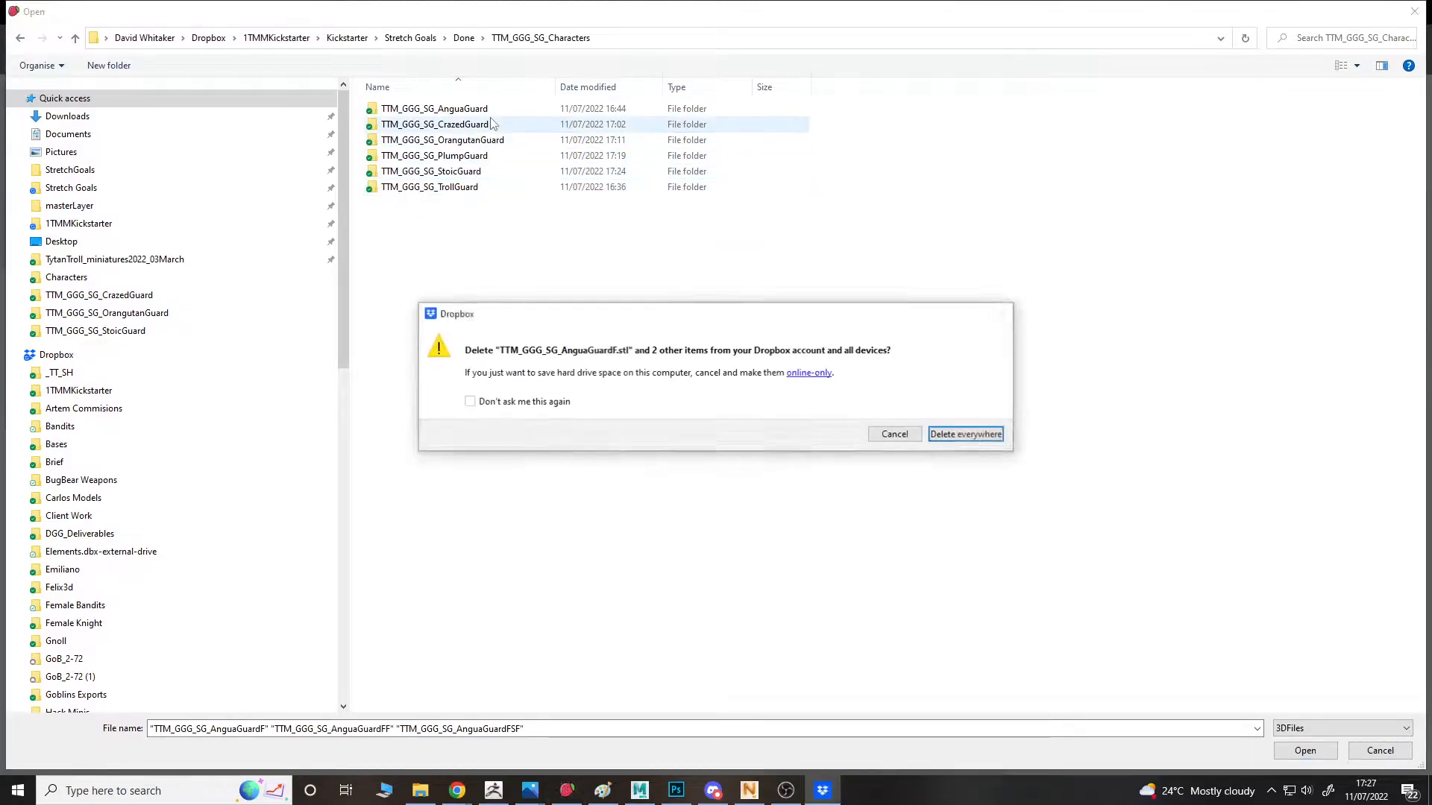
left_click(999, 437)
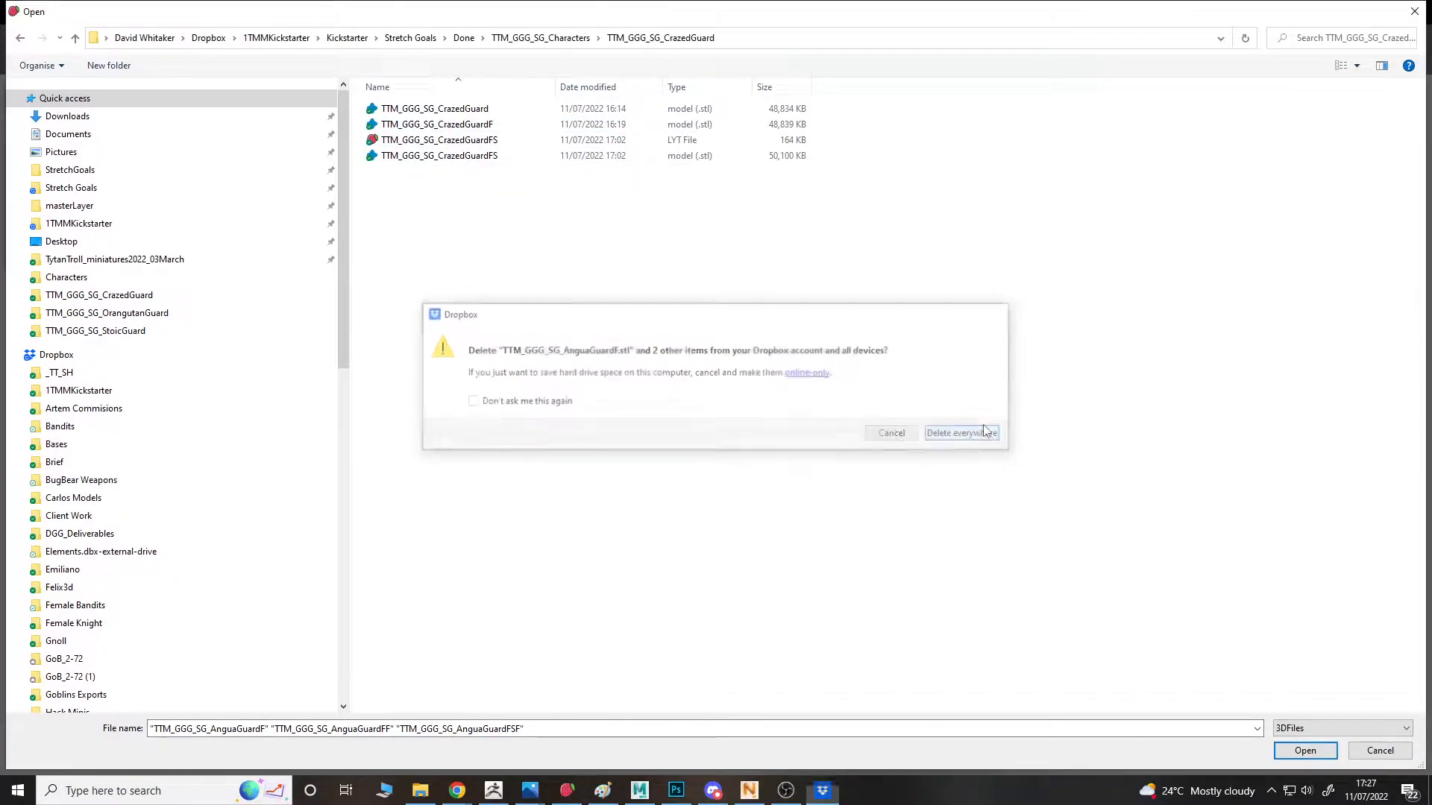
- Open TTM_GGG_SG_CrazedGuardF.stl and rotate the model about -117° around the X axis
double_click(491, 129)
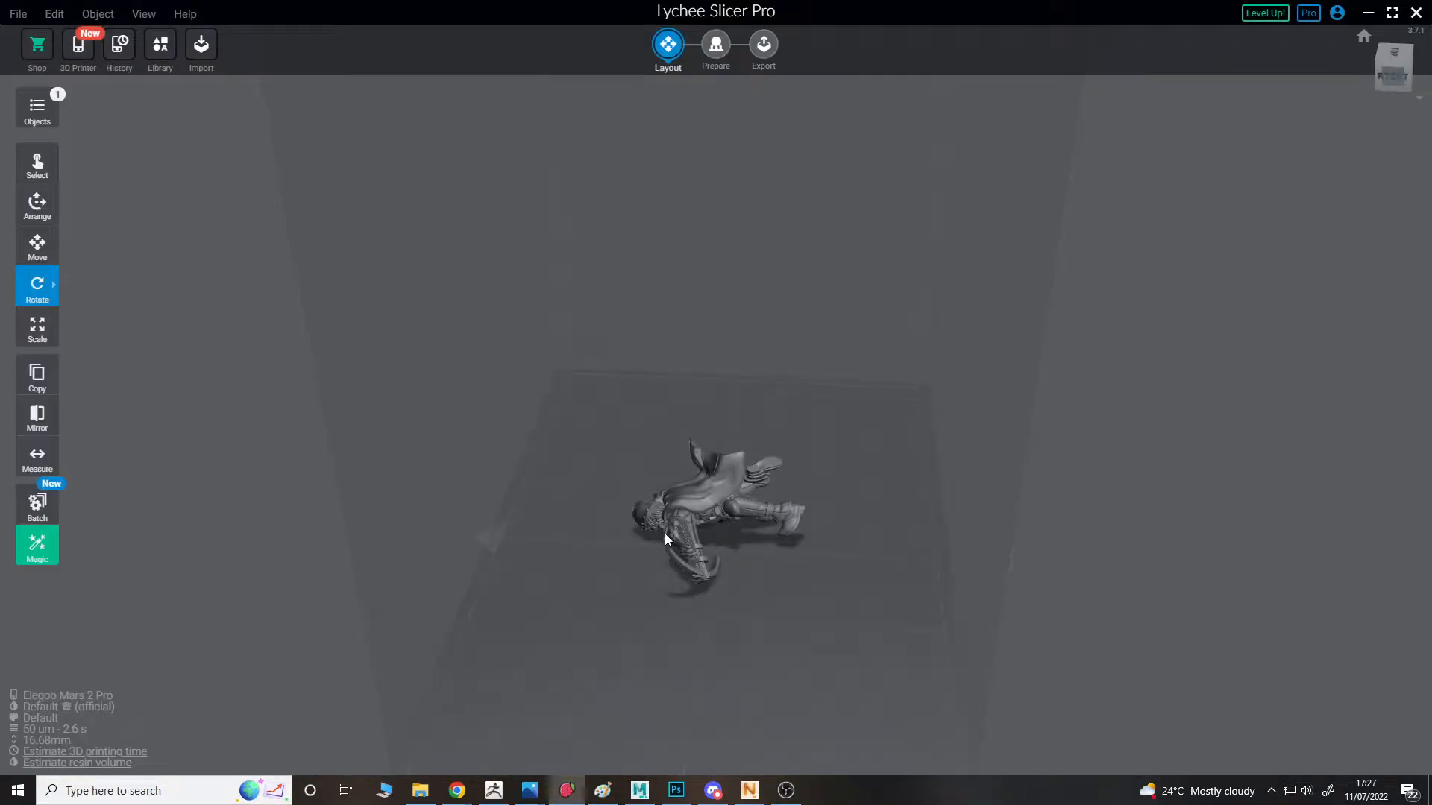
left_click(686, 508)
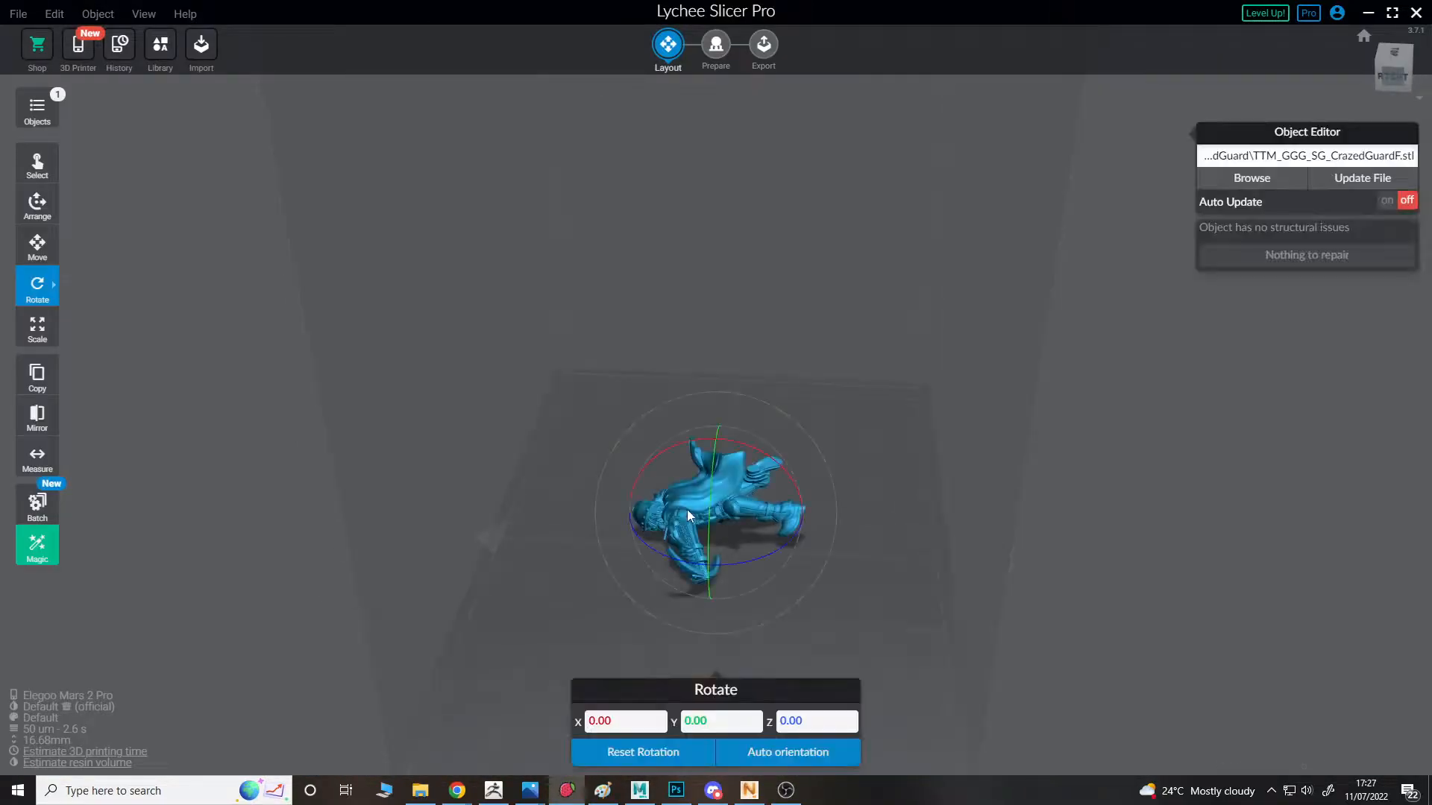
left_click_drag(757, 461, 941, 638)
- Rotate the crazed guard back down to lie over the build plate and deselect it
right_click_drag(1164, 619, 1335, 515)
scroll(996, 552, "up", 5)
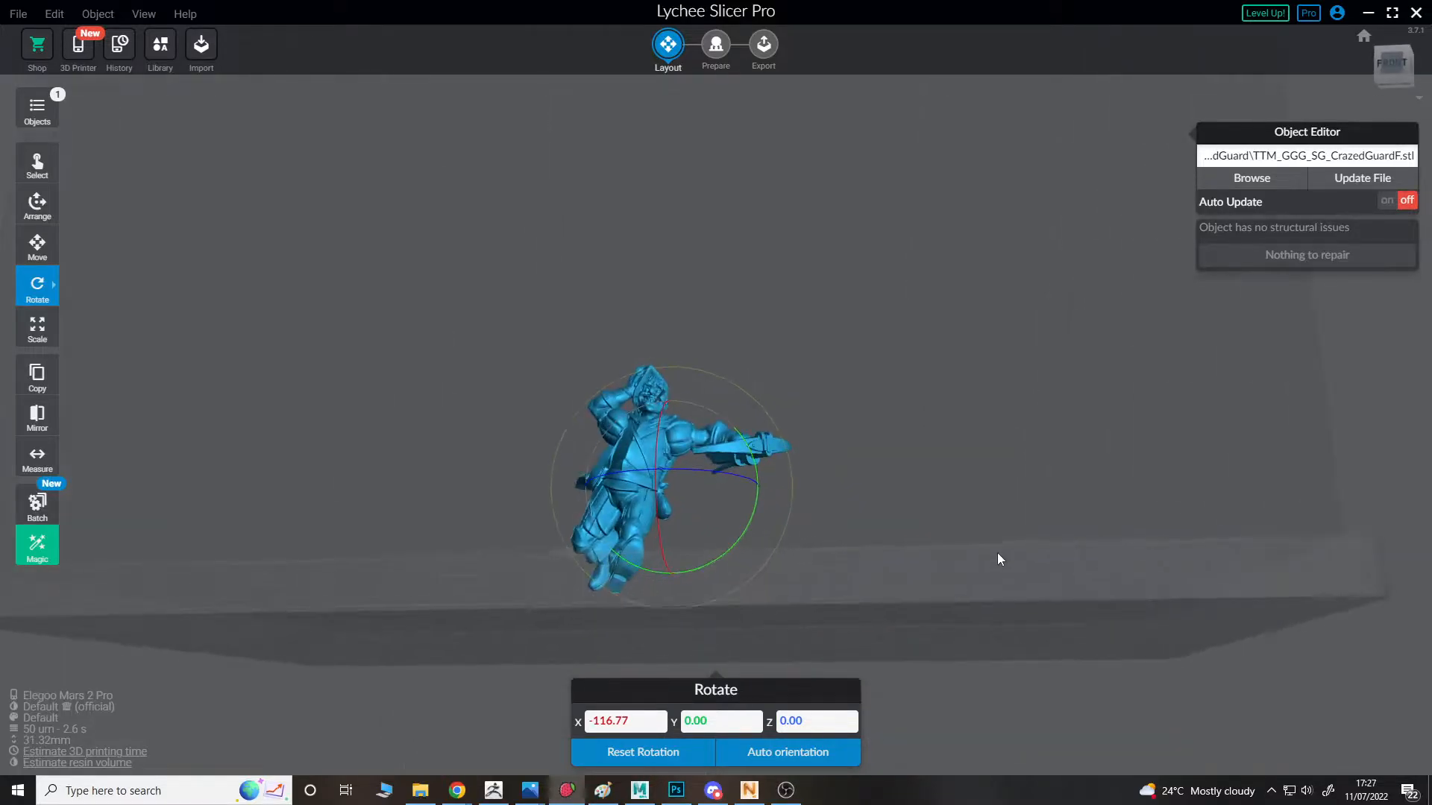
right_click_drag(1001, 530, 924, 412)
scroll(1129, 602, "up", 5)
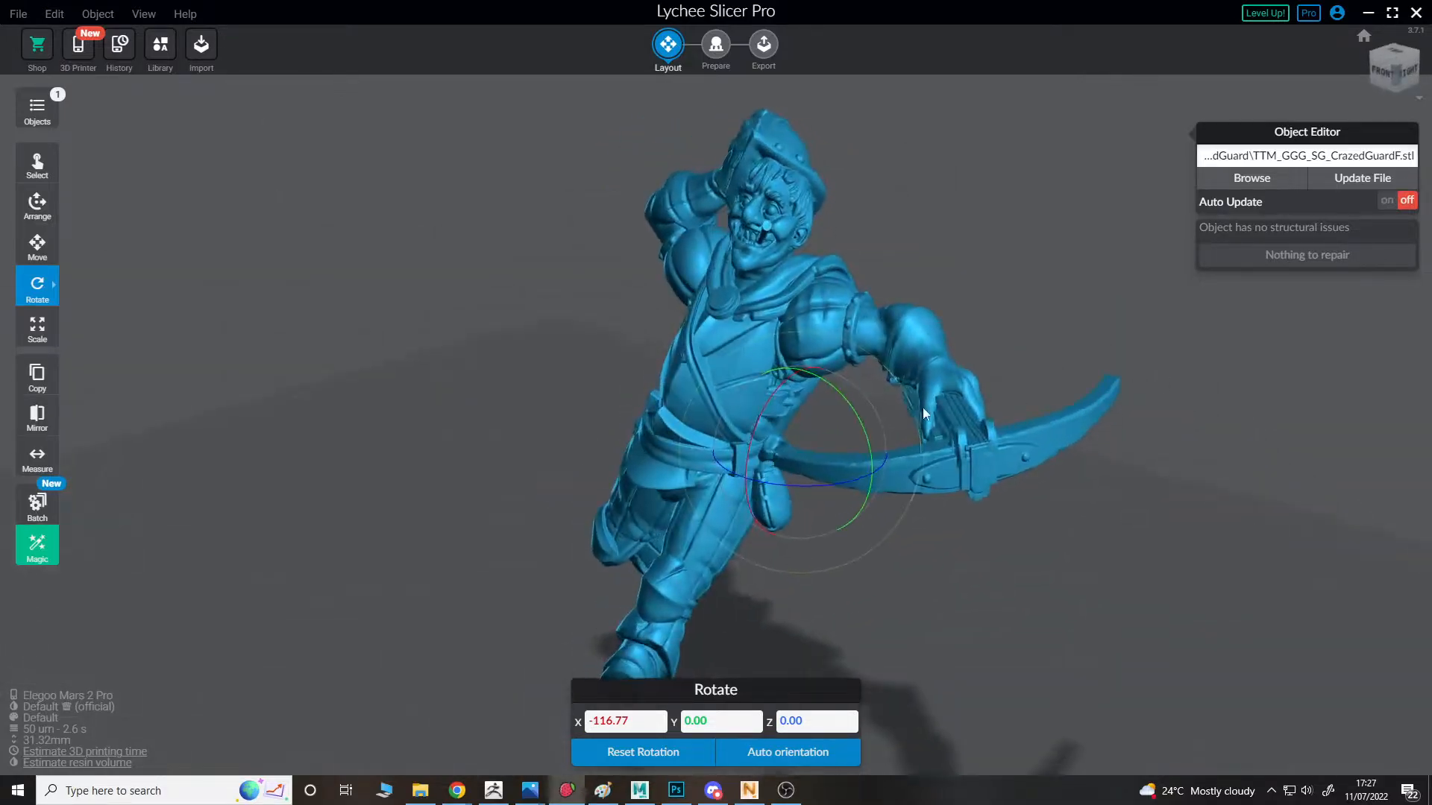
right_click_drag(1106, 516, 734, 426)
left_click_drag(735, 426, 552, 418)
left_click(894, 291)
left_click(15, 13)
left_click(981, 375)
scroll(851, 472, "down", 5)
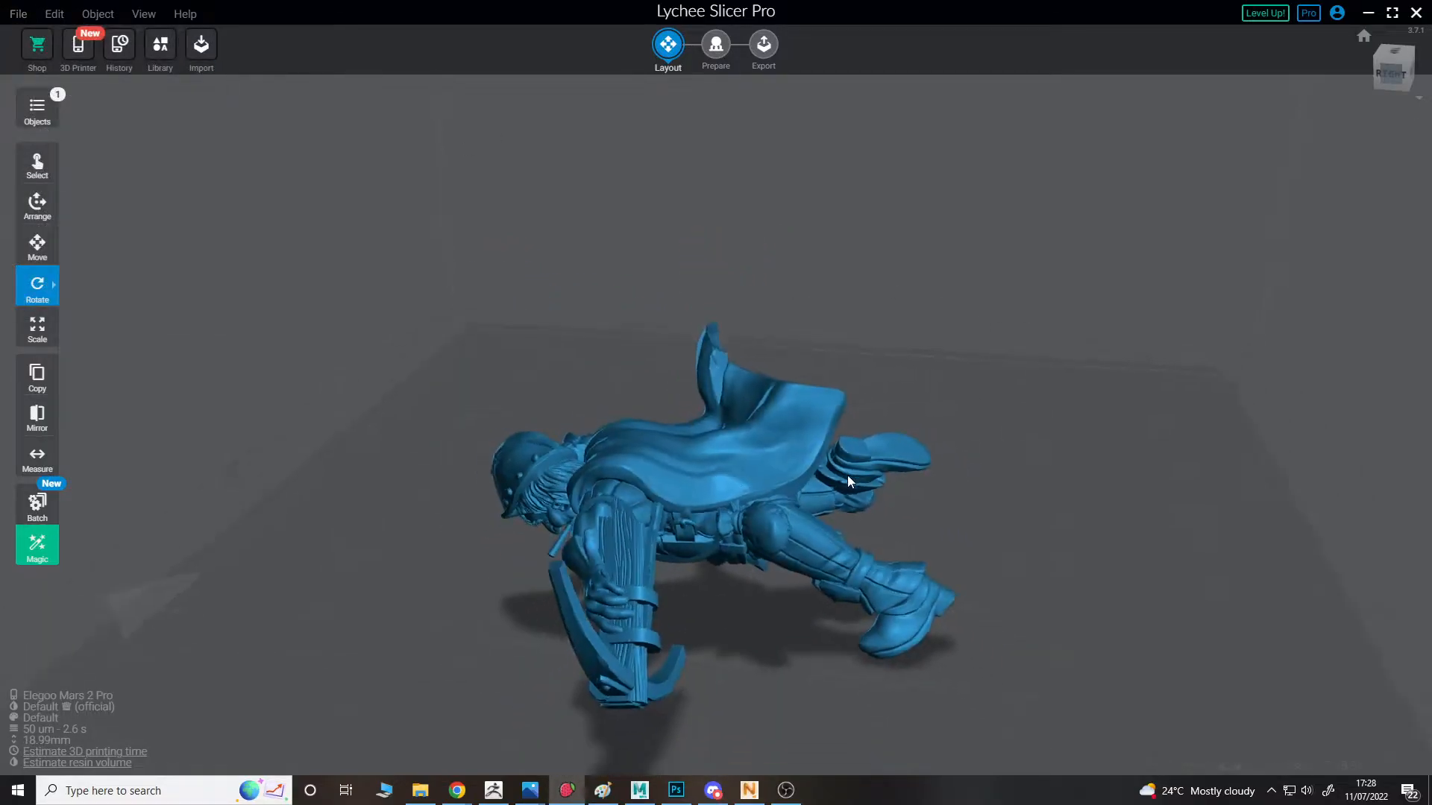
- Select the crazed guard and rotate it to about -65° around the Y axis
right_click_drag(673, 507, 613, 488)
left_click(779, 499)
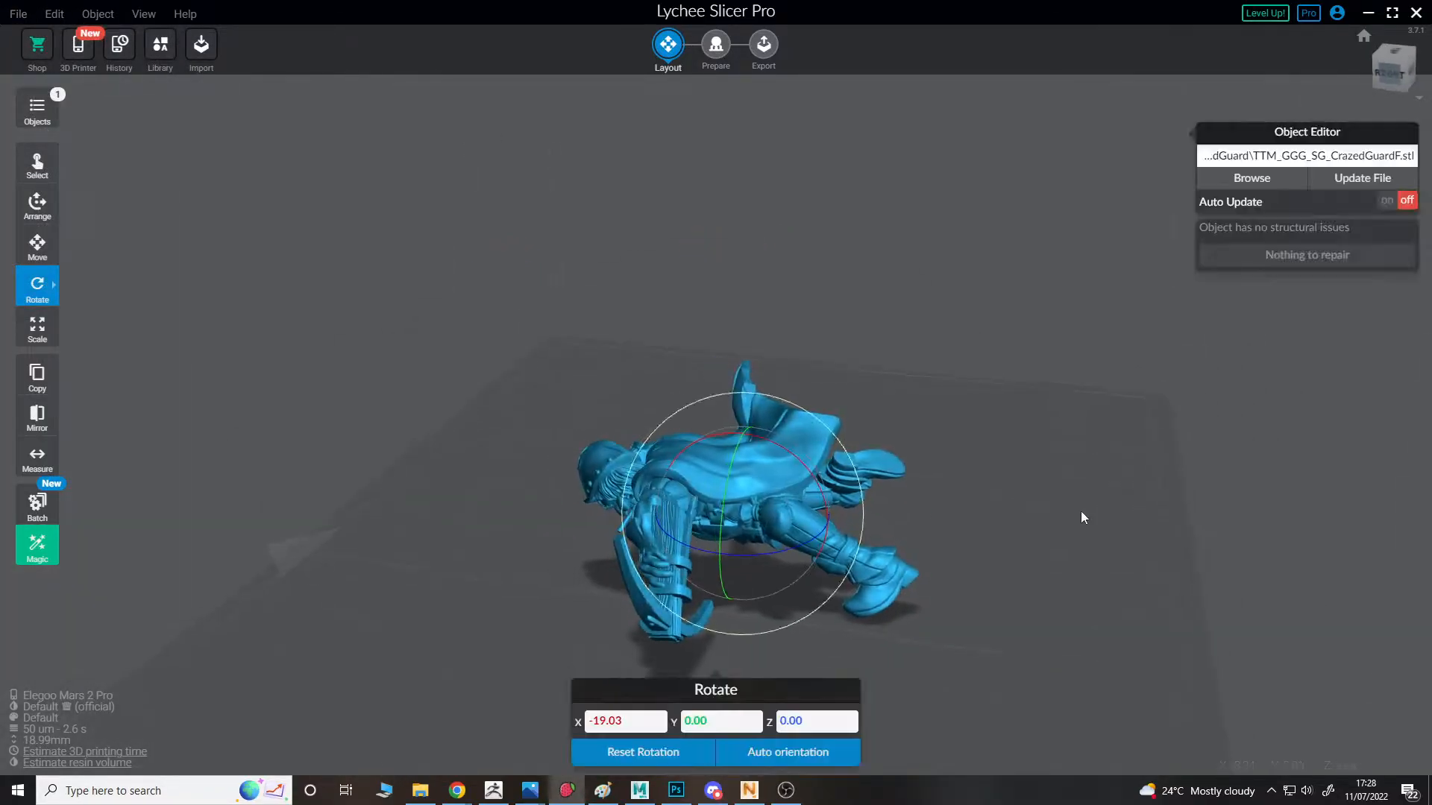
right_click_drag(965, 475, 882, 448)
left_click_drag(858, 449, 671, 411)
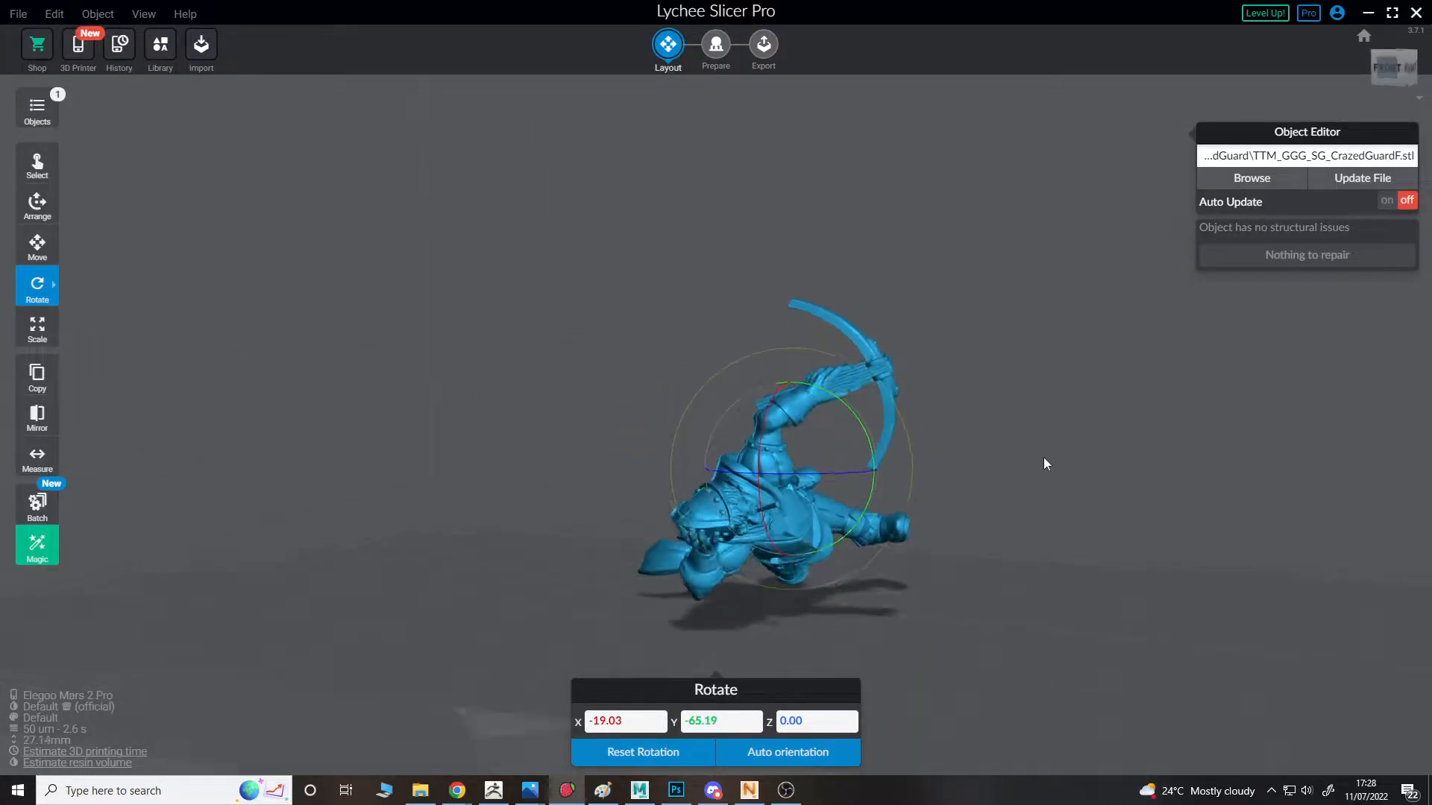
- Rotate the guard upright to about X -88°, Y -19° and Z 66°
right_click_drag(1051, 464, 903, 425)
left_click_drag(862, 447, 852, 579)
right_click_drag(1048, 572, 843, 469)
left_click_drag(727, 316, 769, 441)
right_click_drag(1036, 419, 463, 391)
right_click_drag(1182, 316, 481, 284)
left_click(597, 356)
left_click(683, 387)
left_click_drag(716, 326, 609, 297)
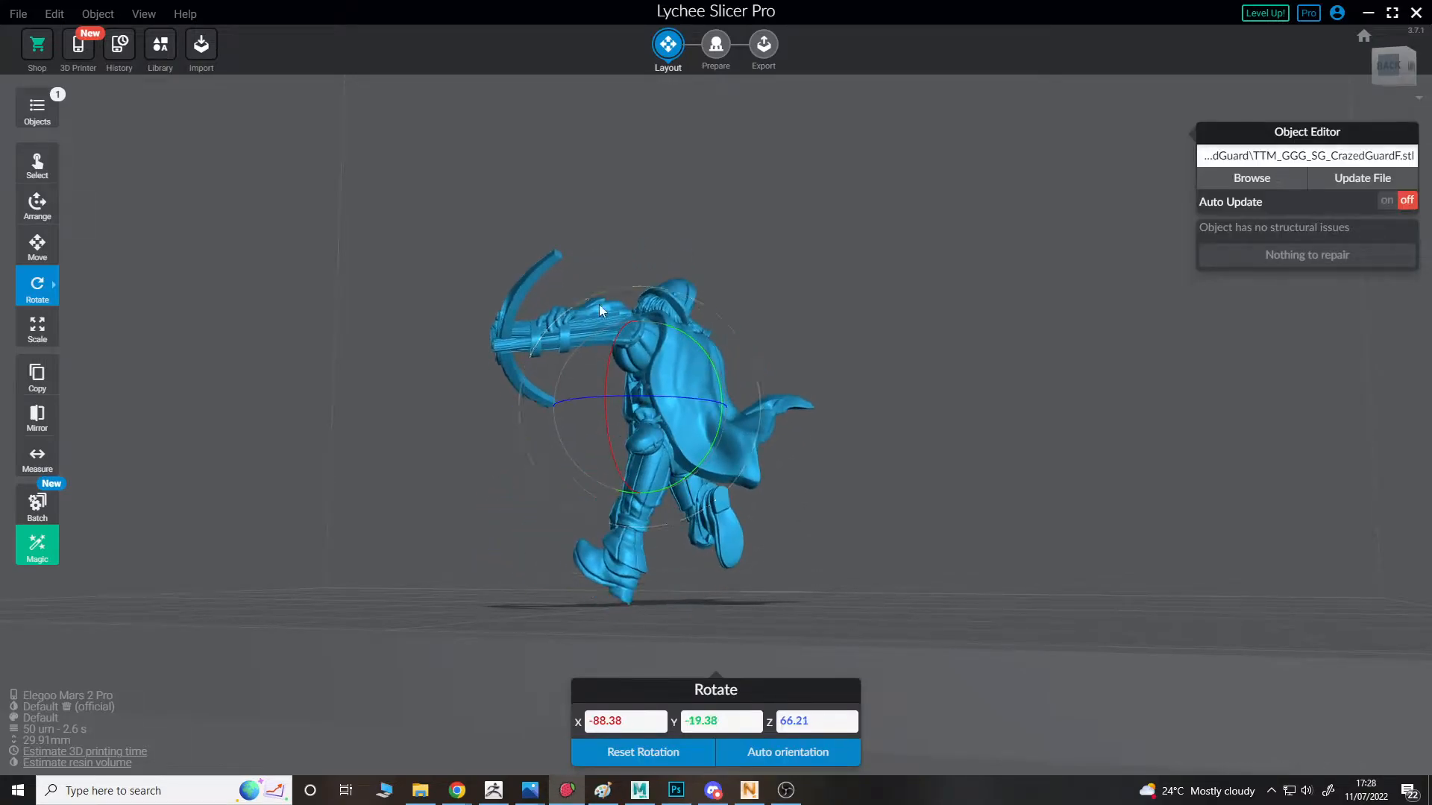
- Tilt the guard to about X -89°, Y 8° and Z 60°, keeping it standing on its front leg
right_click_drag(432, 337, 564, 381)
left_click_drag(563, 380, 762, 417)
left_click(838, 548)
right_click_drag(838, 548, 892, 410)
left_click(892, 411)
right_click_drag(991, 419, 567, 446)
right_click_drag(467, 472, 743, 353)
left_click_drag(750, 366, 753, 378)
right_click_drag(373, 466, 405, 404)
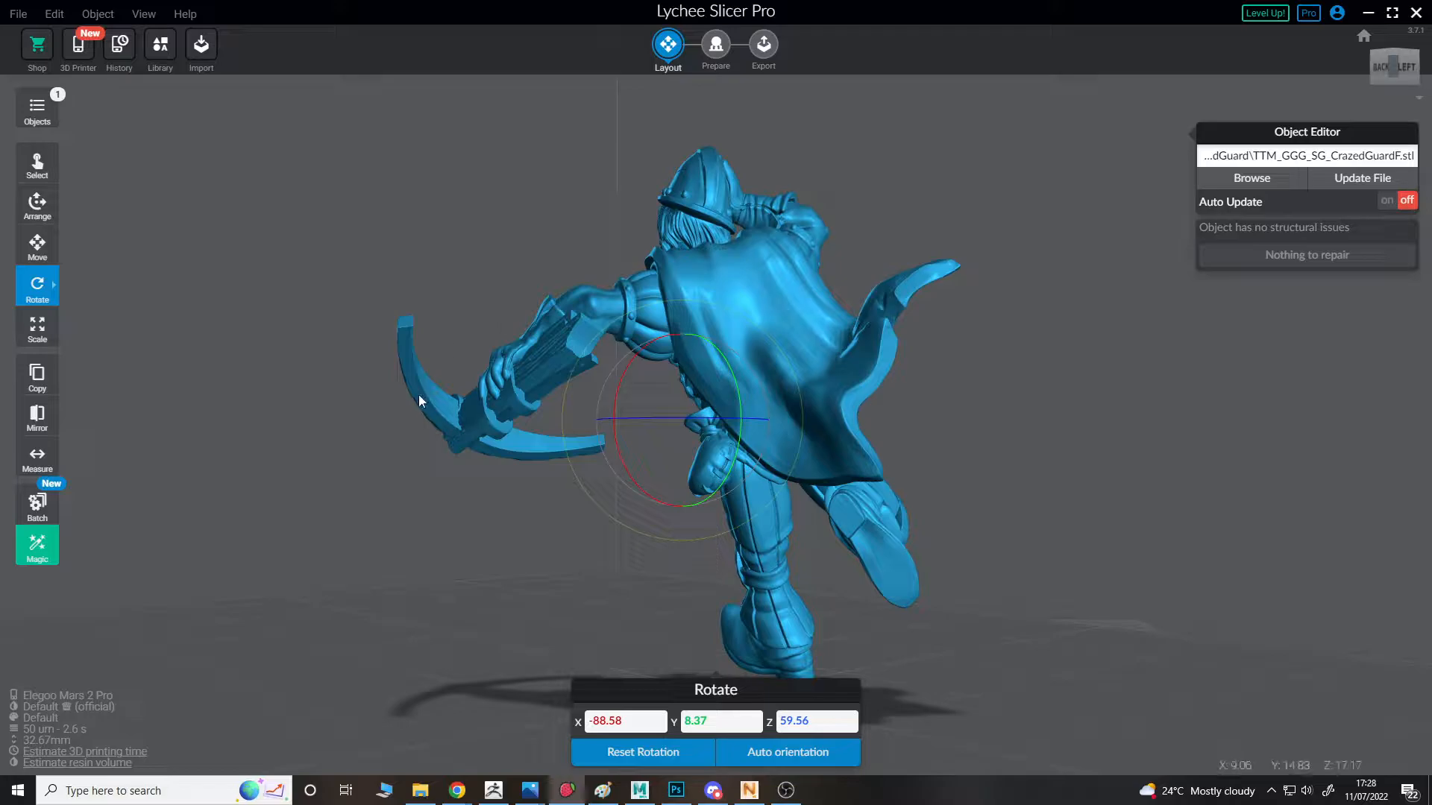
- Lean the guard to about X -115°, Y -19° and Z 65°
right_click_drag(553, 415, 948, 444)
left_click_drag(752, 347, 800, 391)
right_click_drag(802, 394, 1018, 437)
left_click_drag(840, 394, 777, 346)
right_click_drag(778, 356, 847, 322)
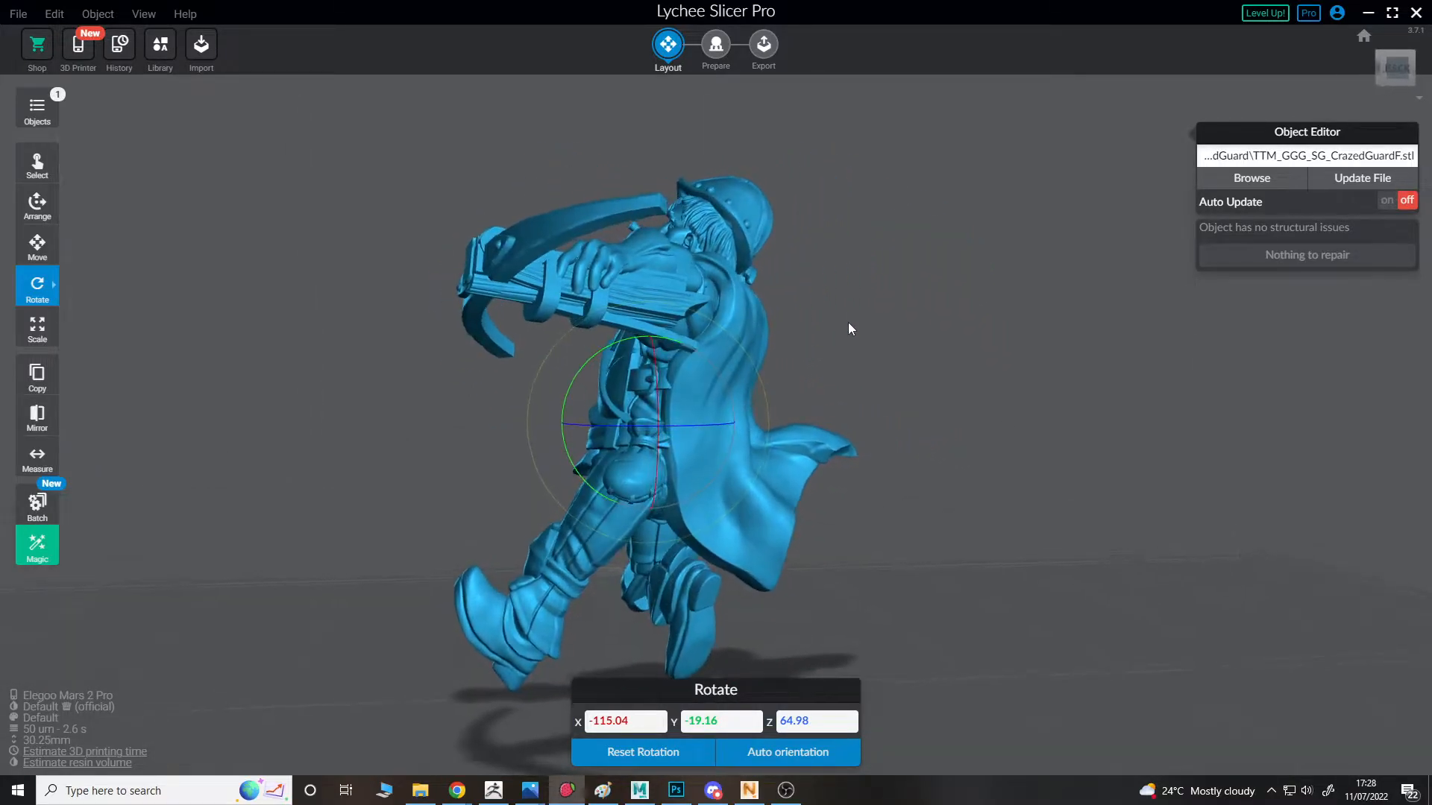
- Fine-tune the guard's tilt into its final printing orientation and deselect it
right_click_drag(829, 404, 859, 404)
left_click_drag(859, 403, 713, 373)
left_click(410, 188)
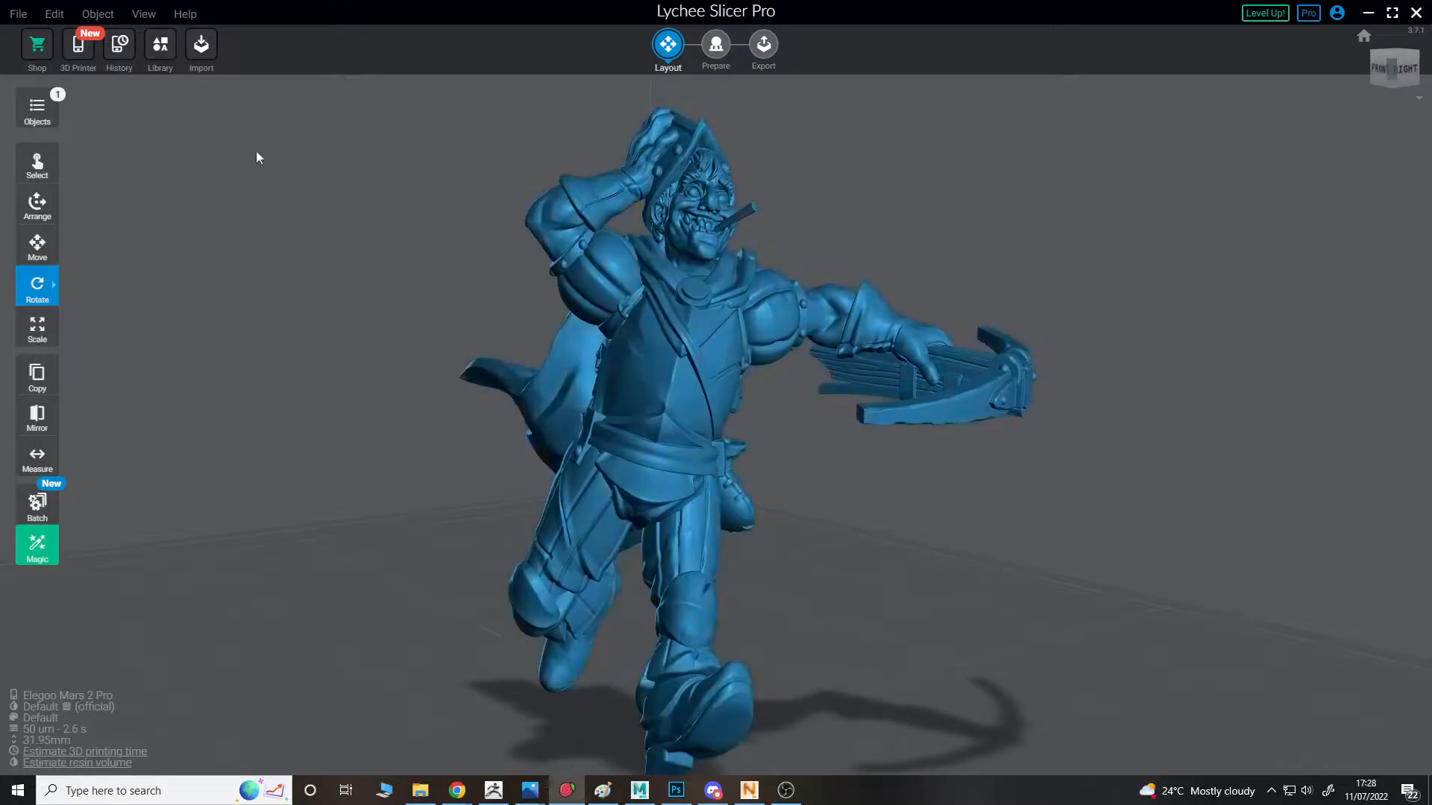
- Select the crazed guard and switch to the support preparation stage
left_click(619, 328)
left_click(716, 46)
right_click_drag(933, 268, 1186, 310)
right_click_drag(990, 328, 707, 330)
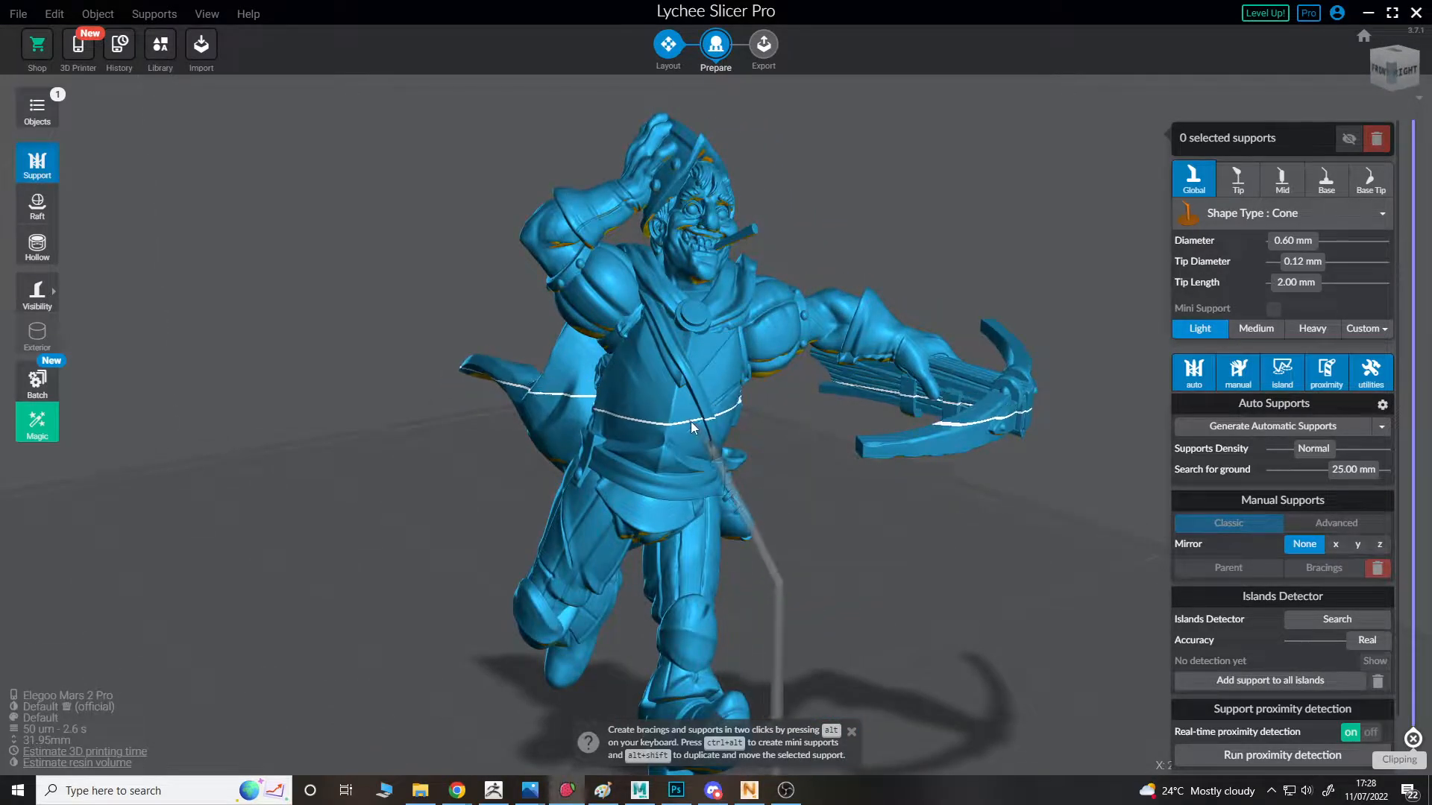
- Place Light, Medium and Heavy test supports on the guard's lower breastplate
left_click(709, 418)
scroll(722, 410, "up", 2)
right_click_drag(582, 407, 813, 345)
left_click(1254, 331)
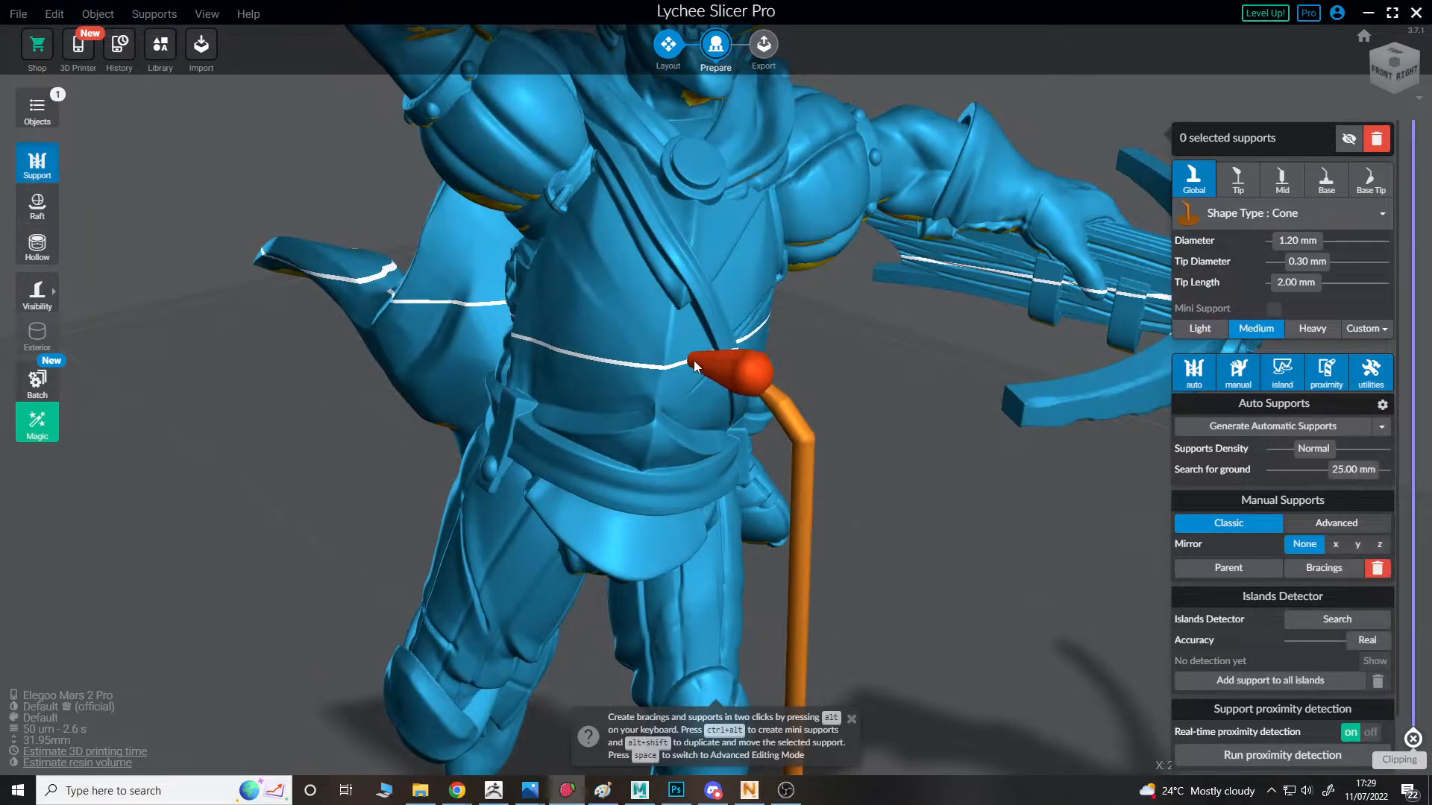
left_click(701, 368)
left_click_drag(932, 377, 758, 458)
left_click(758, 459)
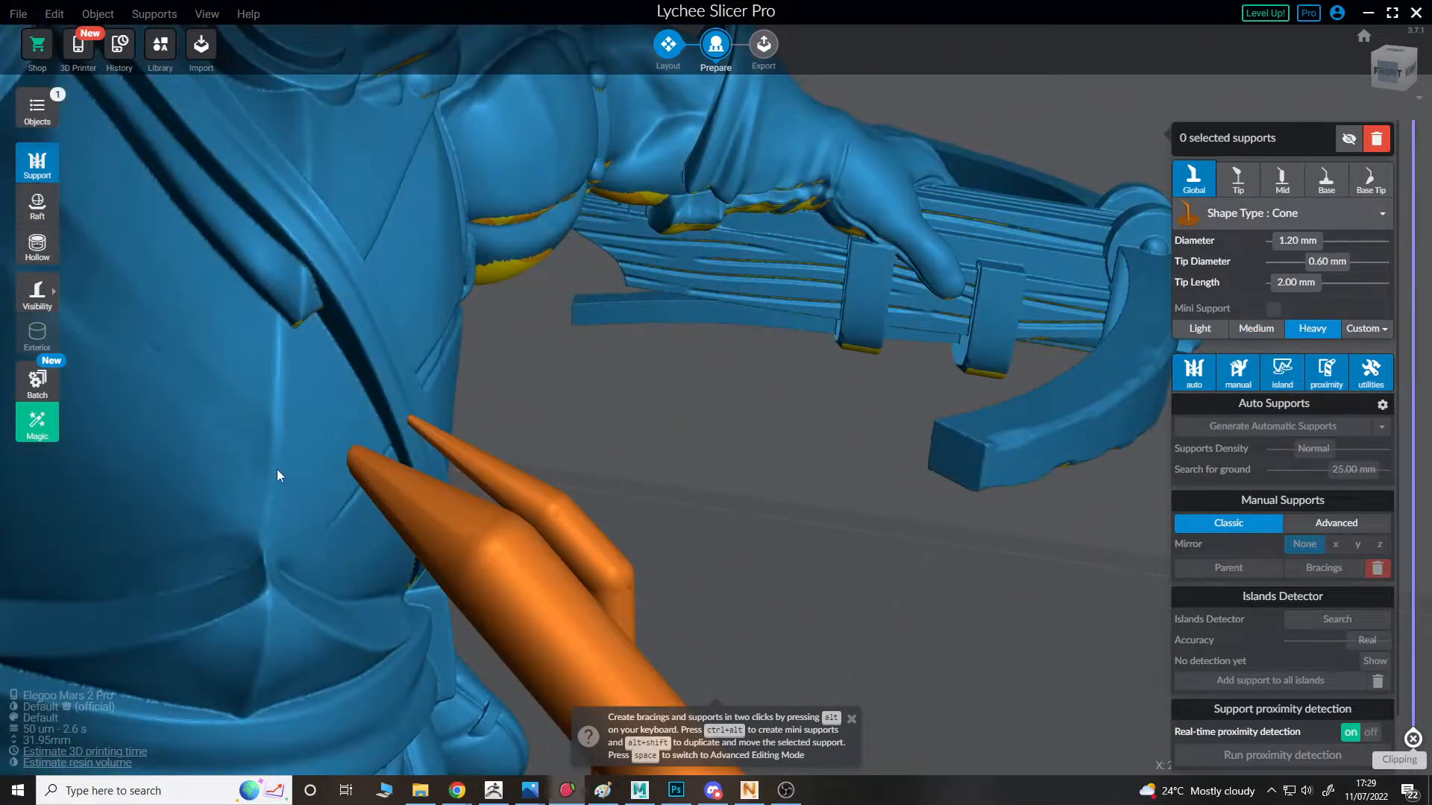
- Try Light and Heavy supports on the cuff of the crossbow arm to compare tip sizes
left_click_drag(276, 468, 368, 367)
left_click(485, 355)
left_click_drag(485, 355, 1363, 393)
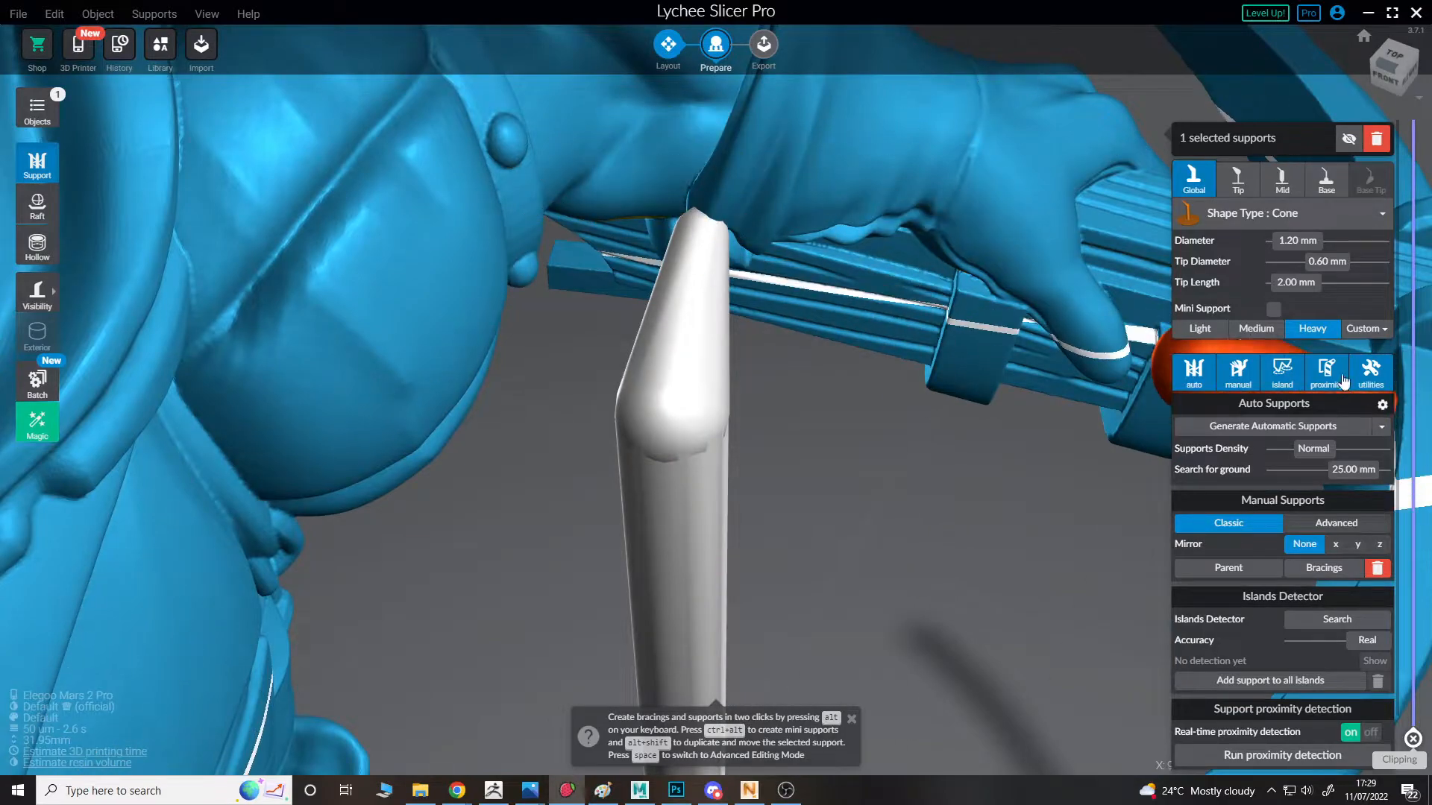
left_click(1200, 328)
left_click_drag(786, 328, 1165, 341)
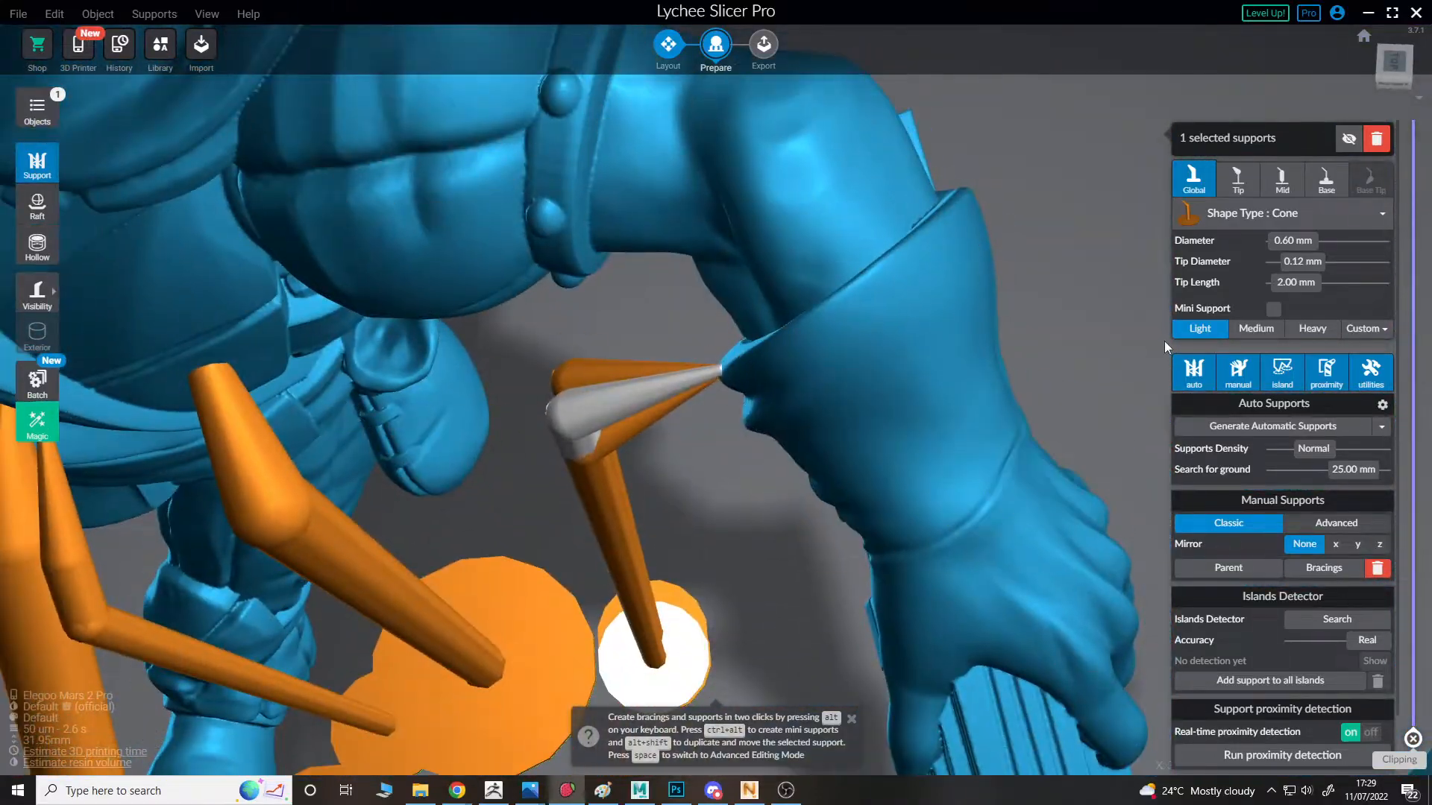
left_click(1307, 329)
left_click_drag(659, 477, 767, 410)
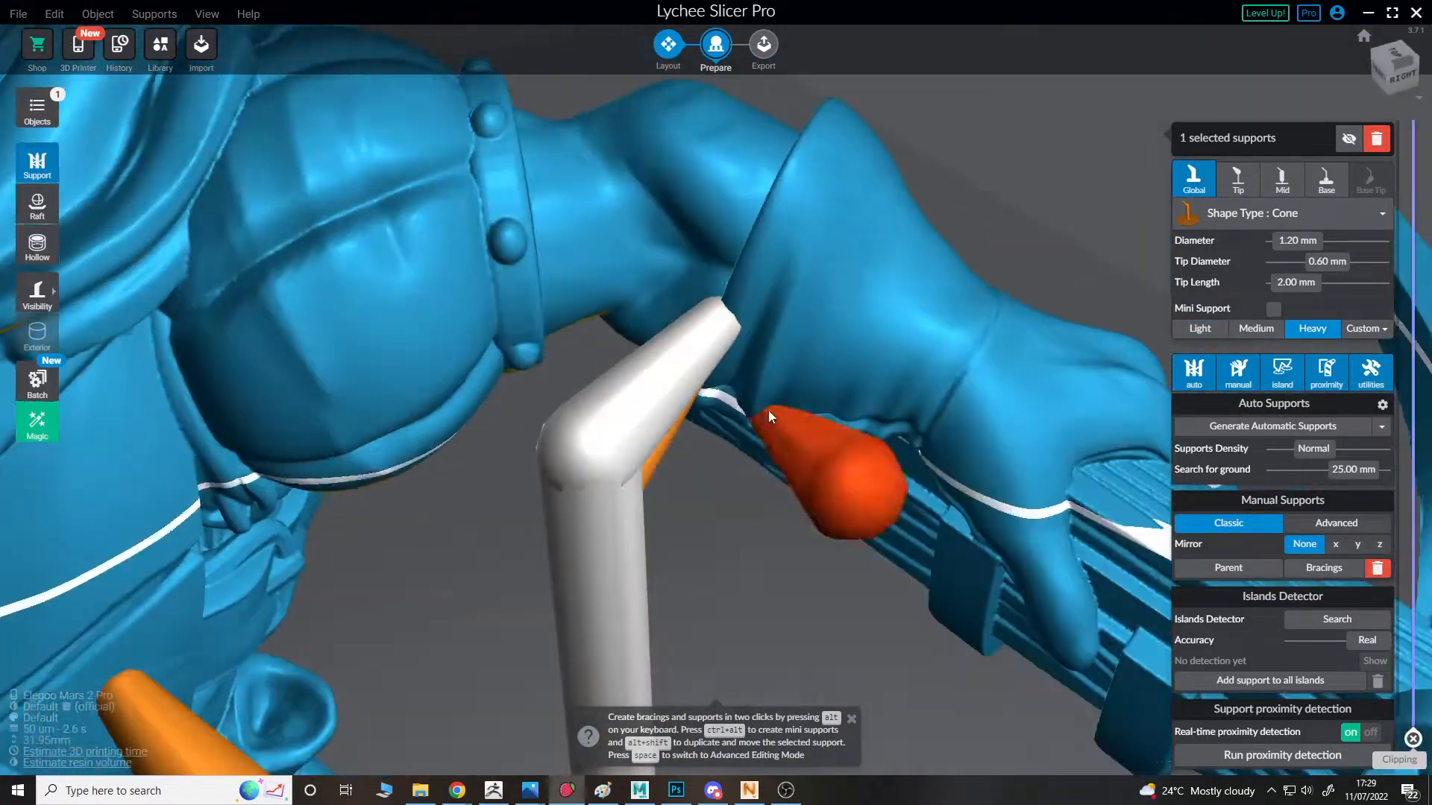
- Undo the test supports on the cuff and clear those on the breastplate
key("ctrl+z")
key("ctrl+z")
key("ctrl+z")
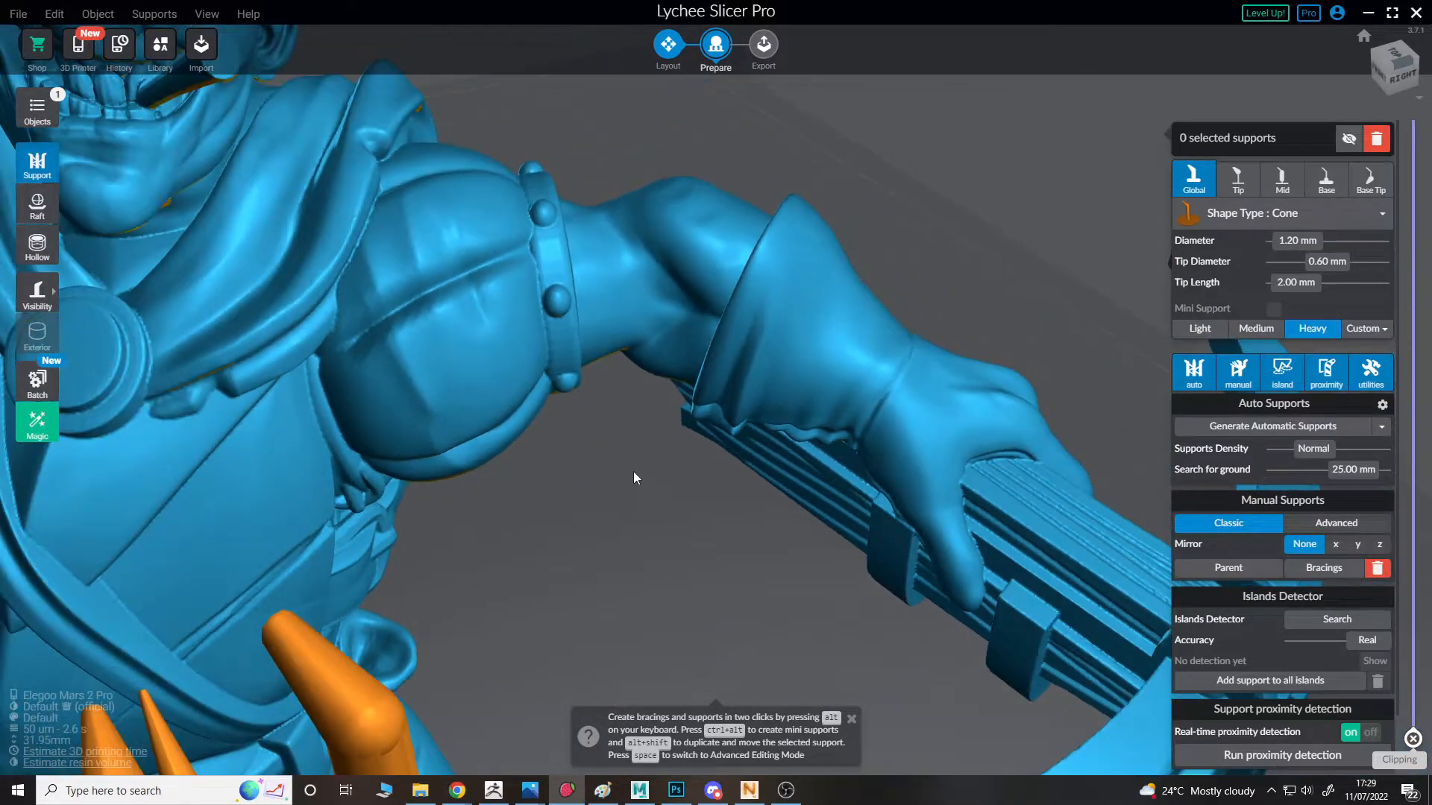
left_click_drag(633, 472, 317, 453)
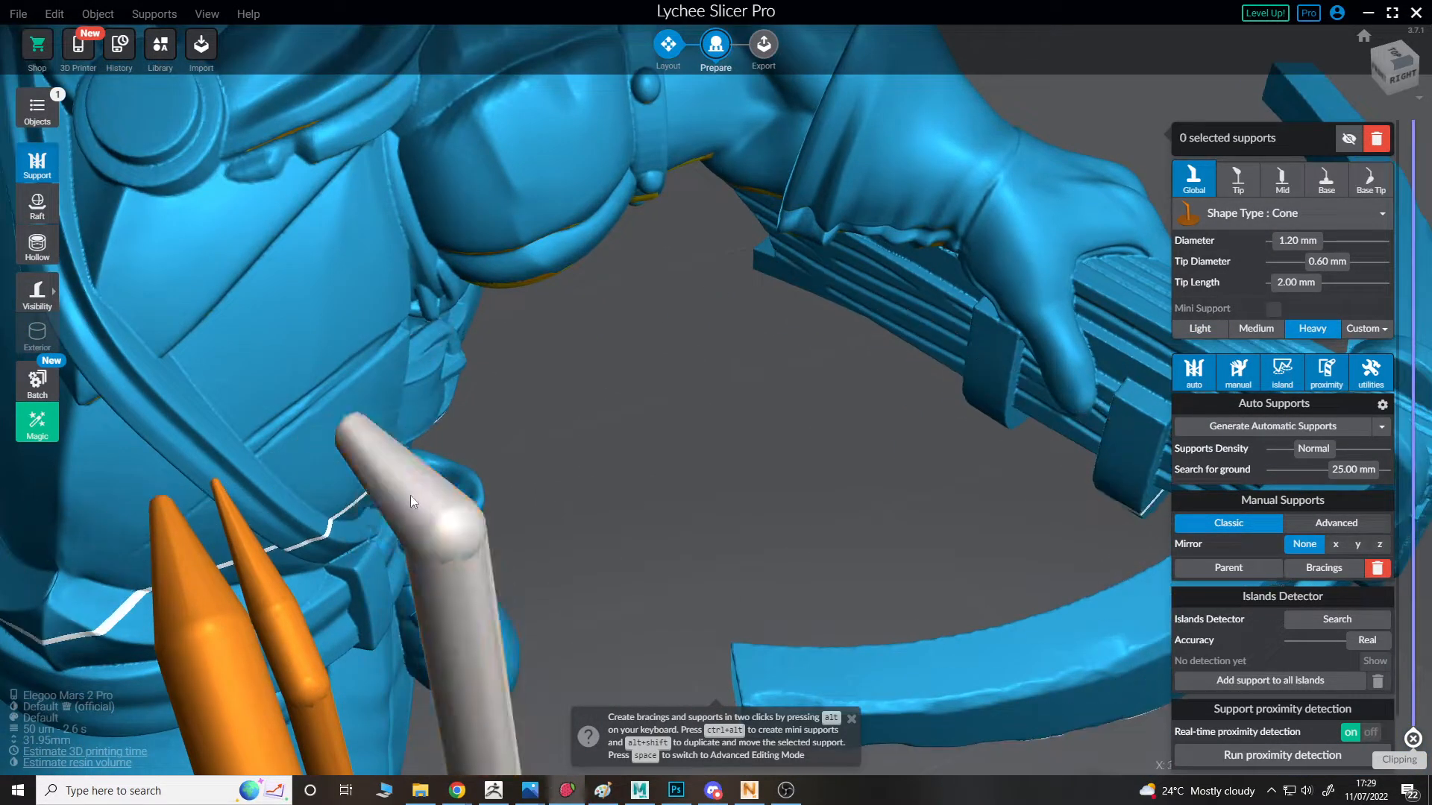
left_click_drag(331, 550, 1144, 263)
- Place Light supports and a Medium support side by side on the lower breastplate to compare their thickness
left_click(722, 279)
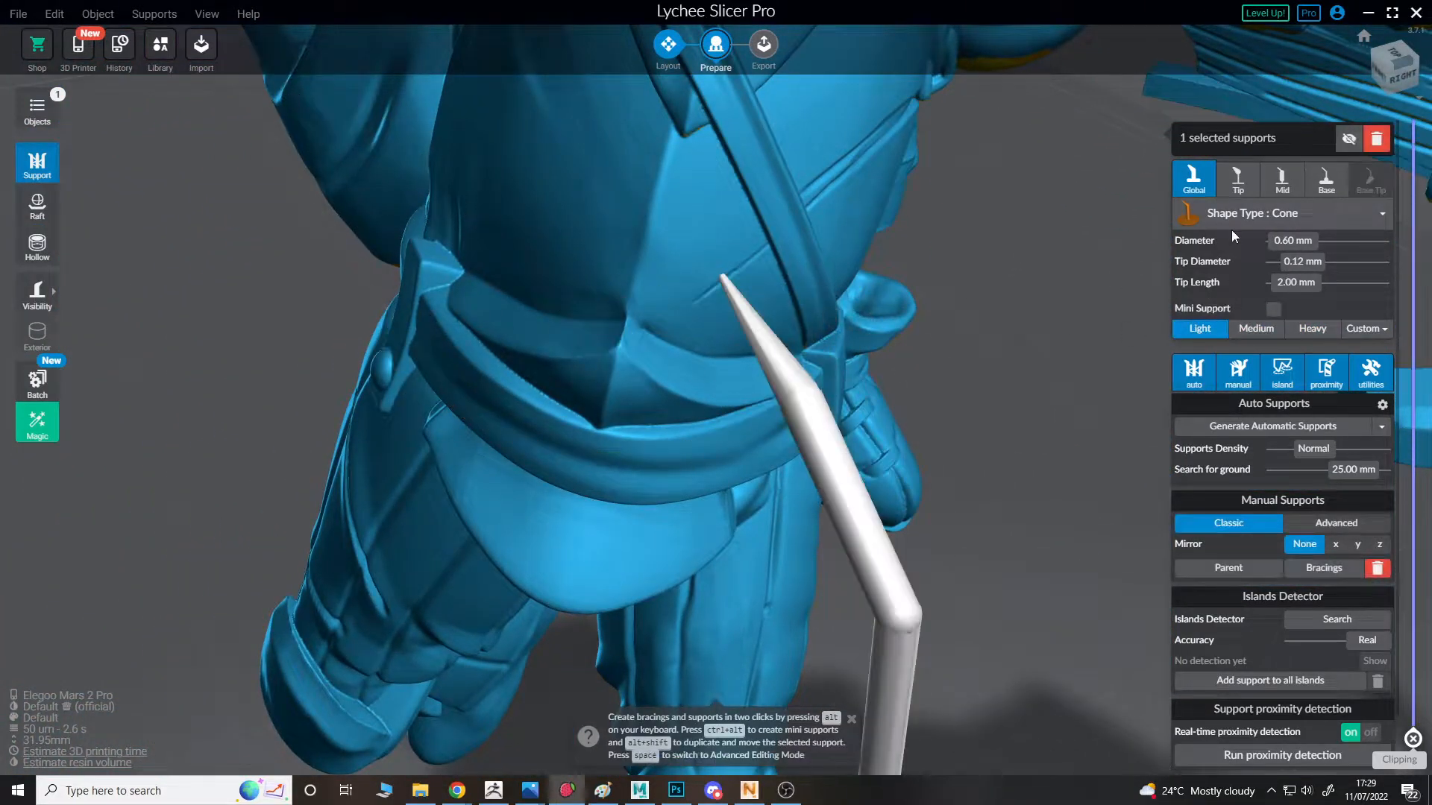
left_click_drag(979, 397, 1295, 317)
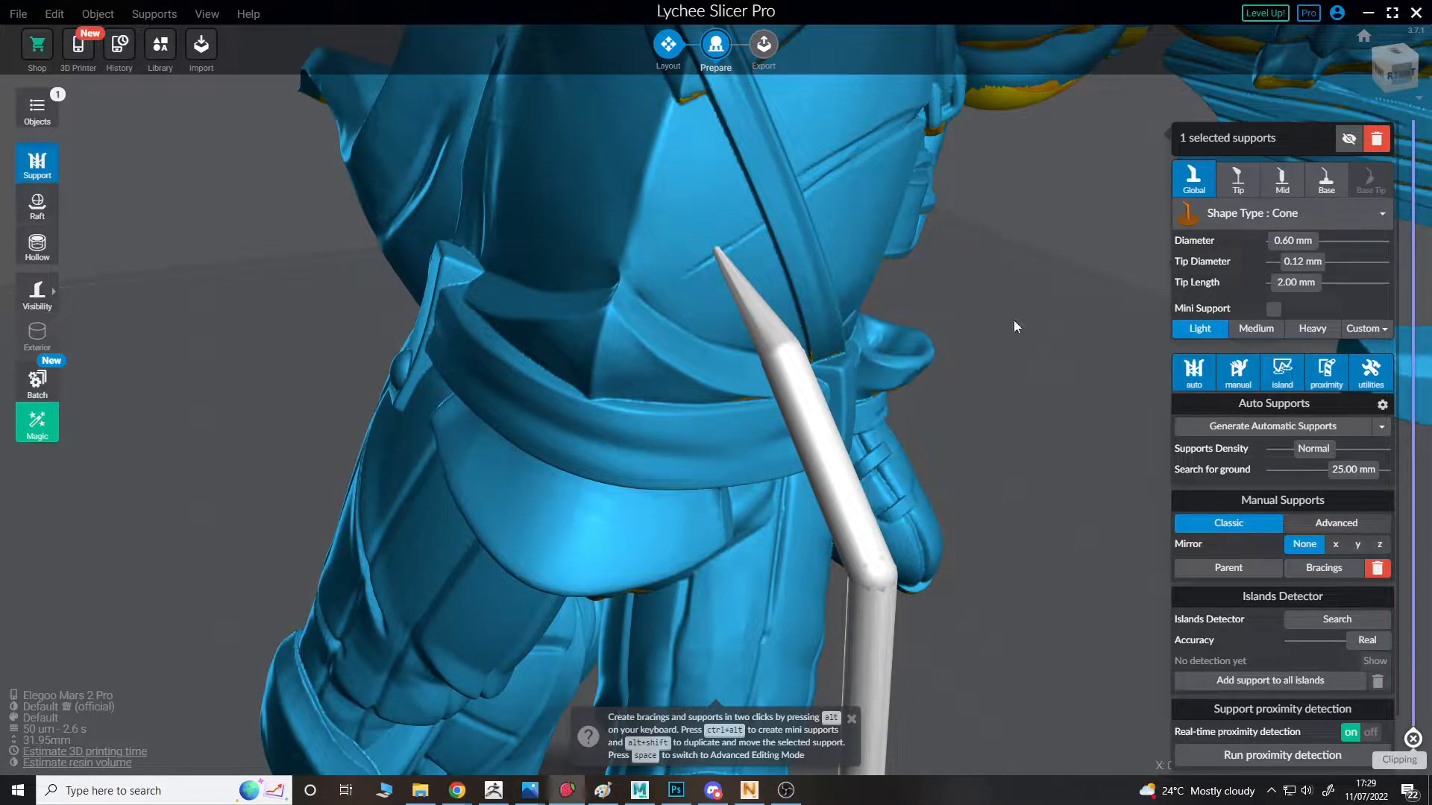
key("ctrl+d")
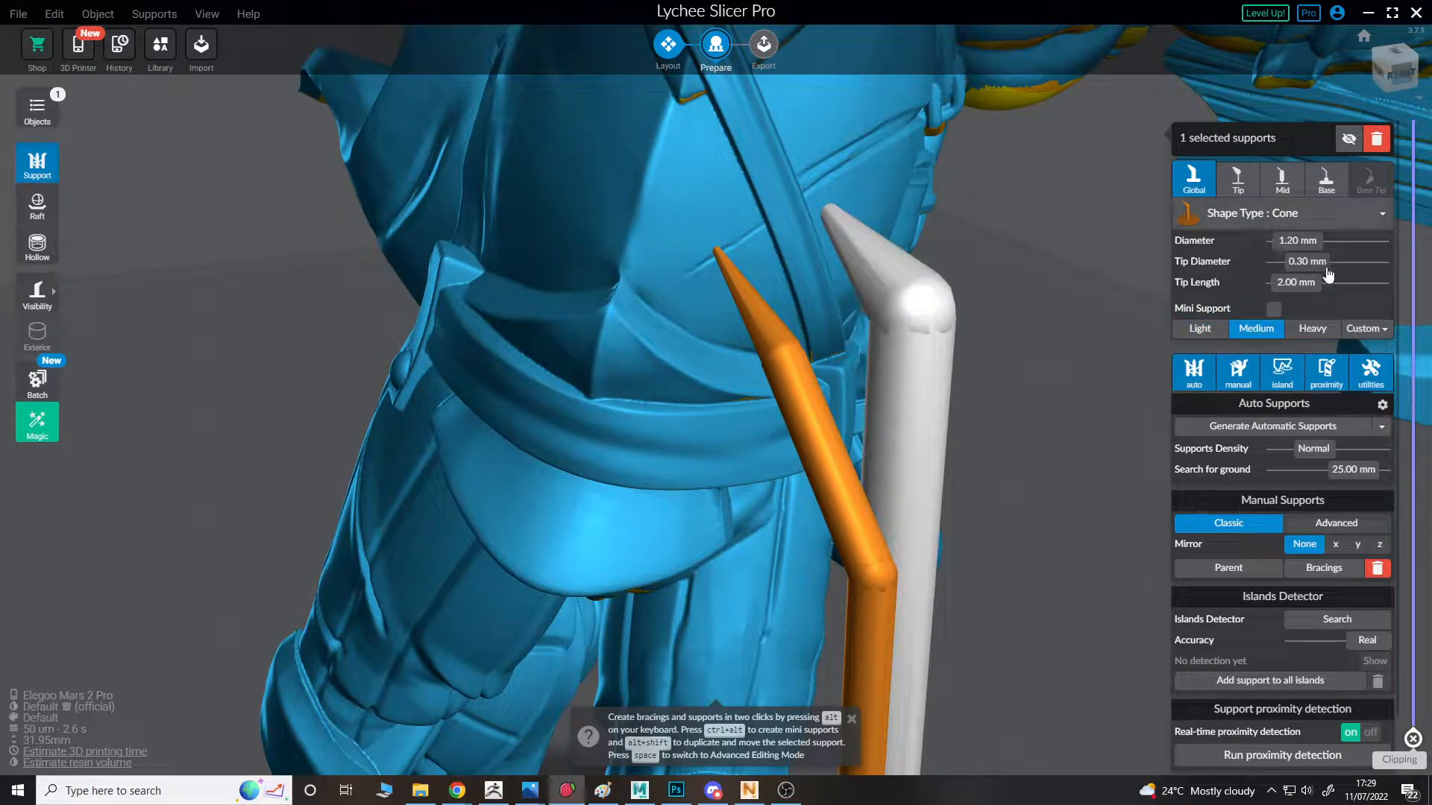
left_click_drag(1024, 261, 1245, 272)
left_click(772, 433)
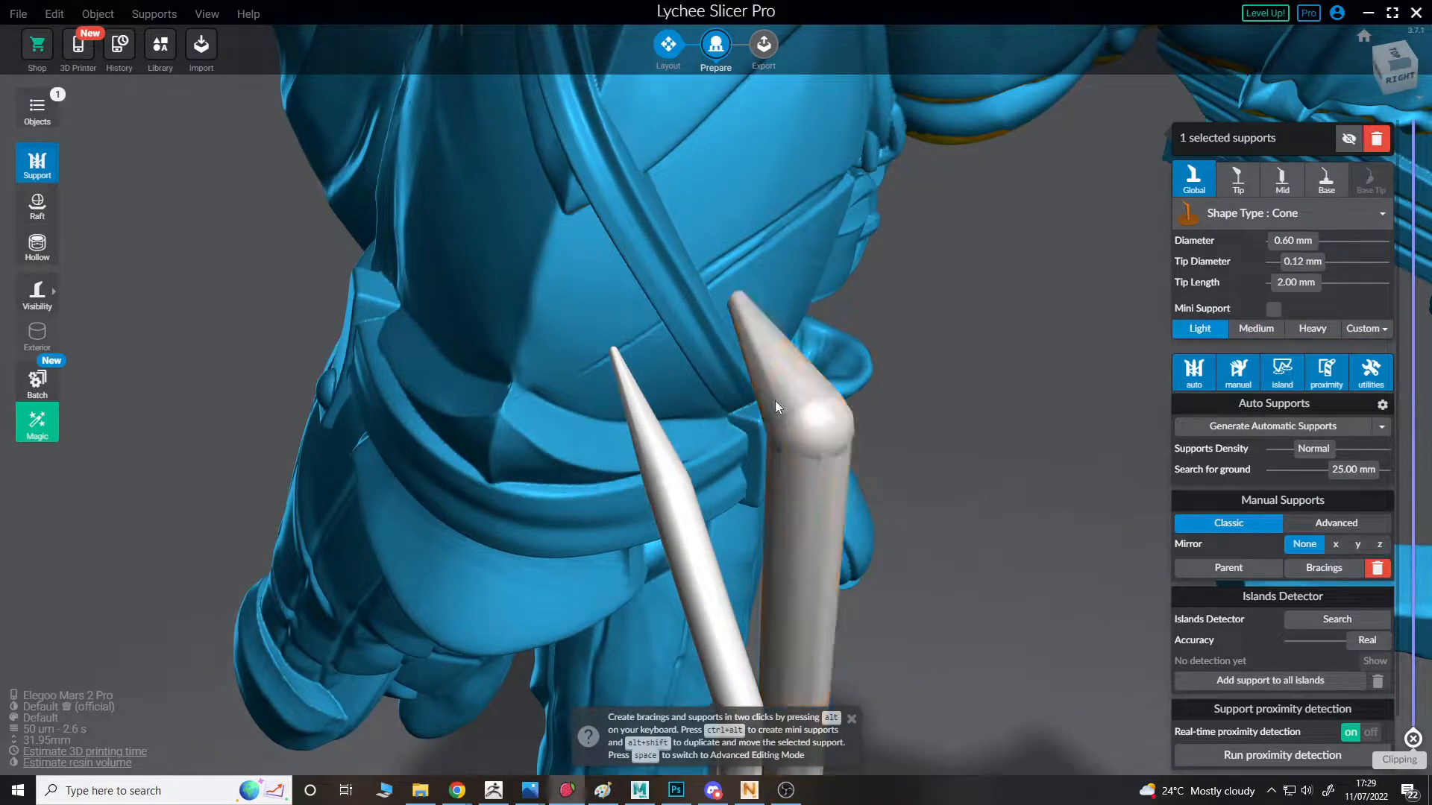
left_click(680, 495)
left_click_drag(790, 428, 753, 358)
left_click(782, 448)
scroll(561, 341, "up", 3)
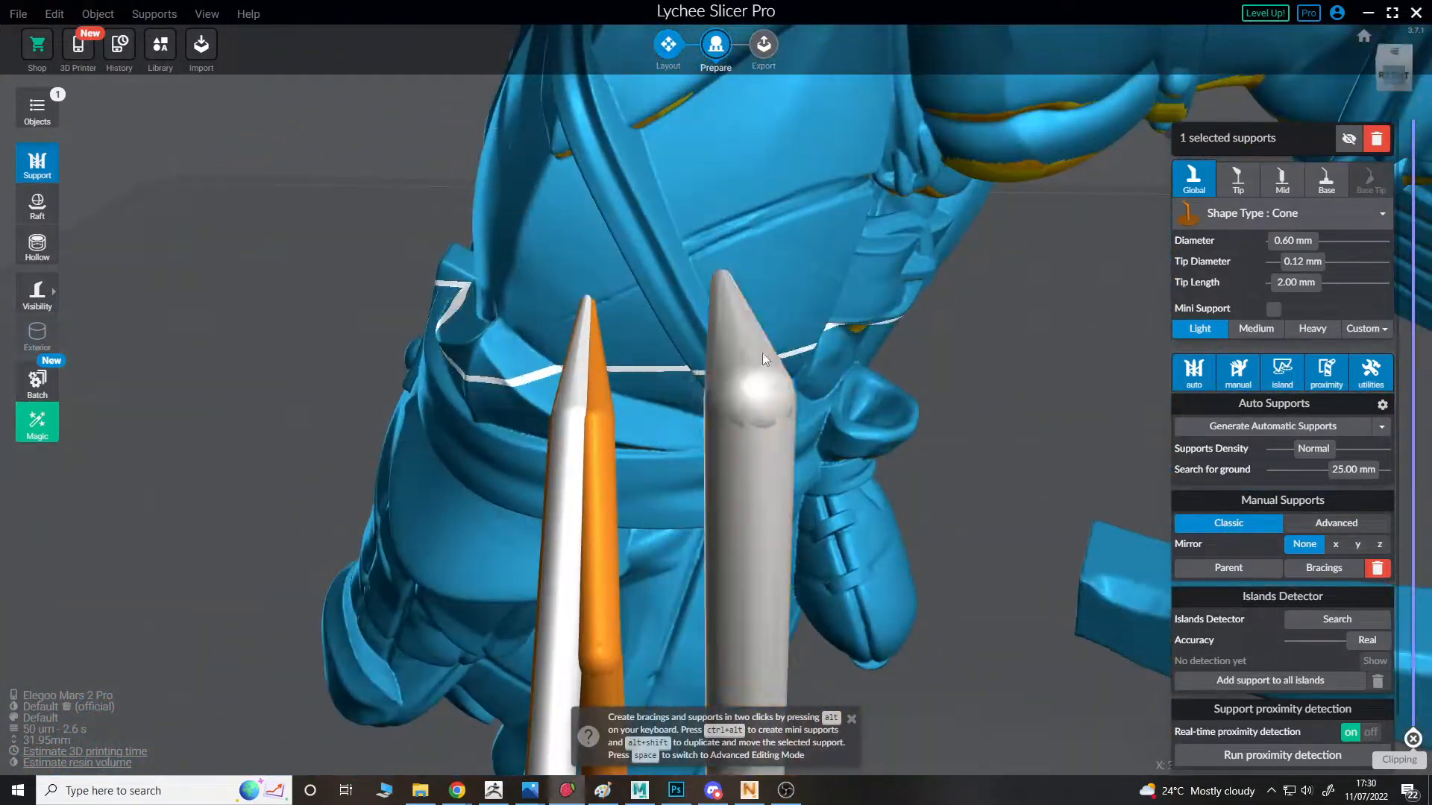
- Delete all the test supports from the breastplate
key("Delete")
left_click(595, 387)
key("Delete")
left_click(767, 368)
key("Delete")
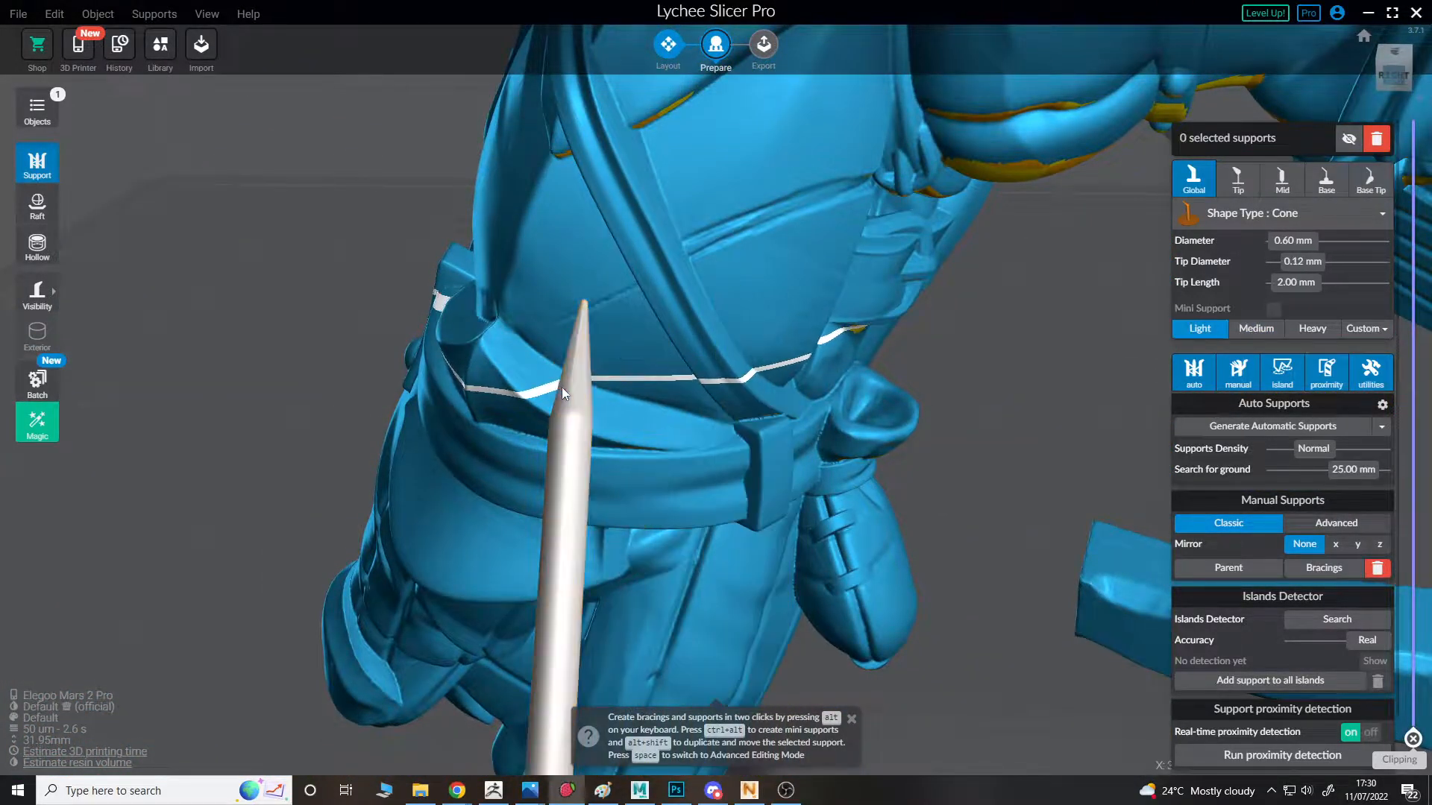
scroll(593, 377, "down", 6)
left_click_drag(617, 640, 976, 461)
left_click_drag(956, 355, 668, 180)
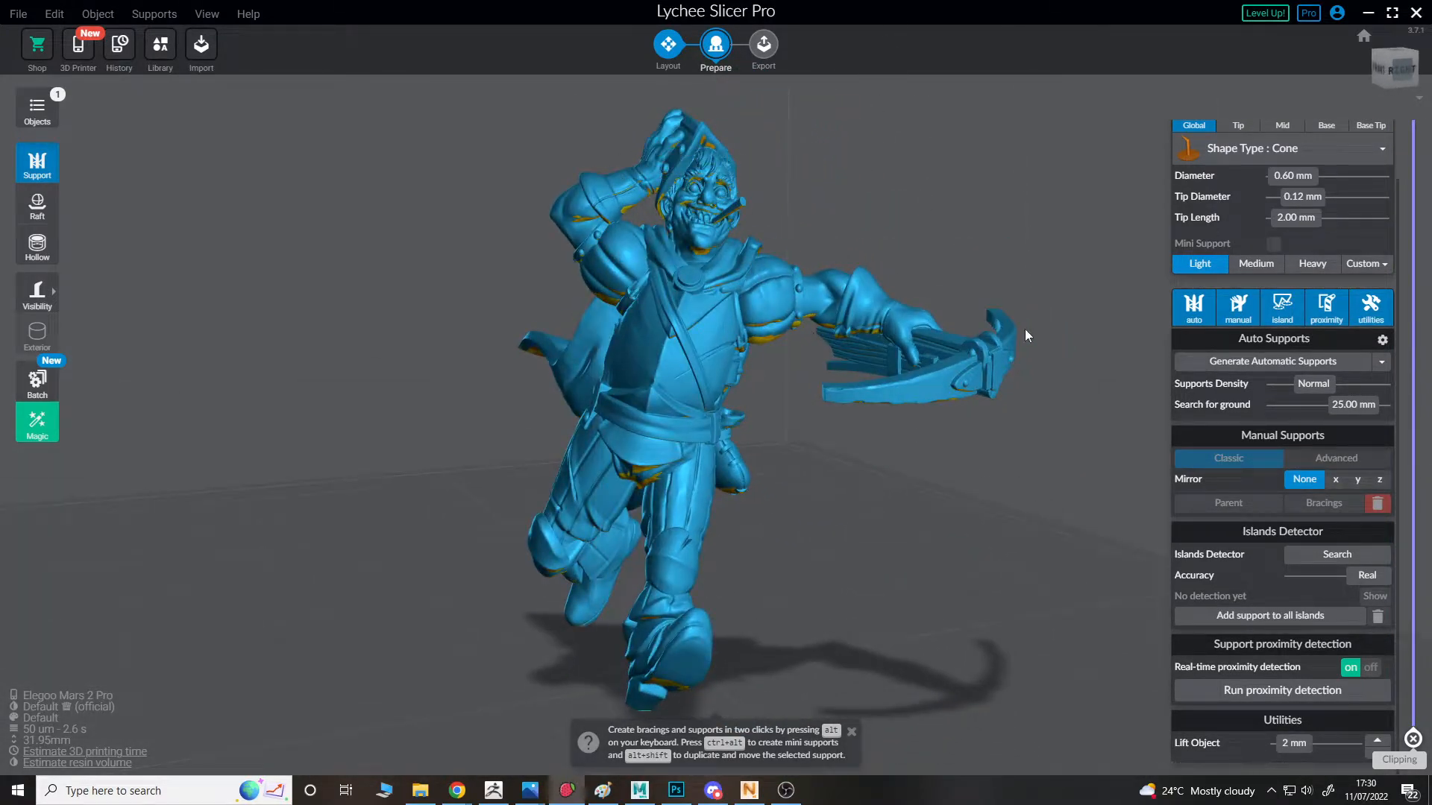
- Choose the Medium support preset with a 1.20 mm diameter and 0.30 mm tip
left_click_drag(1026, 334, 1272, 279)
left_click_drag(855, 456, 1265, 536)
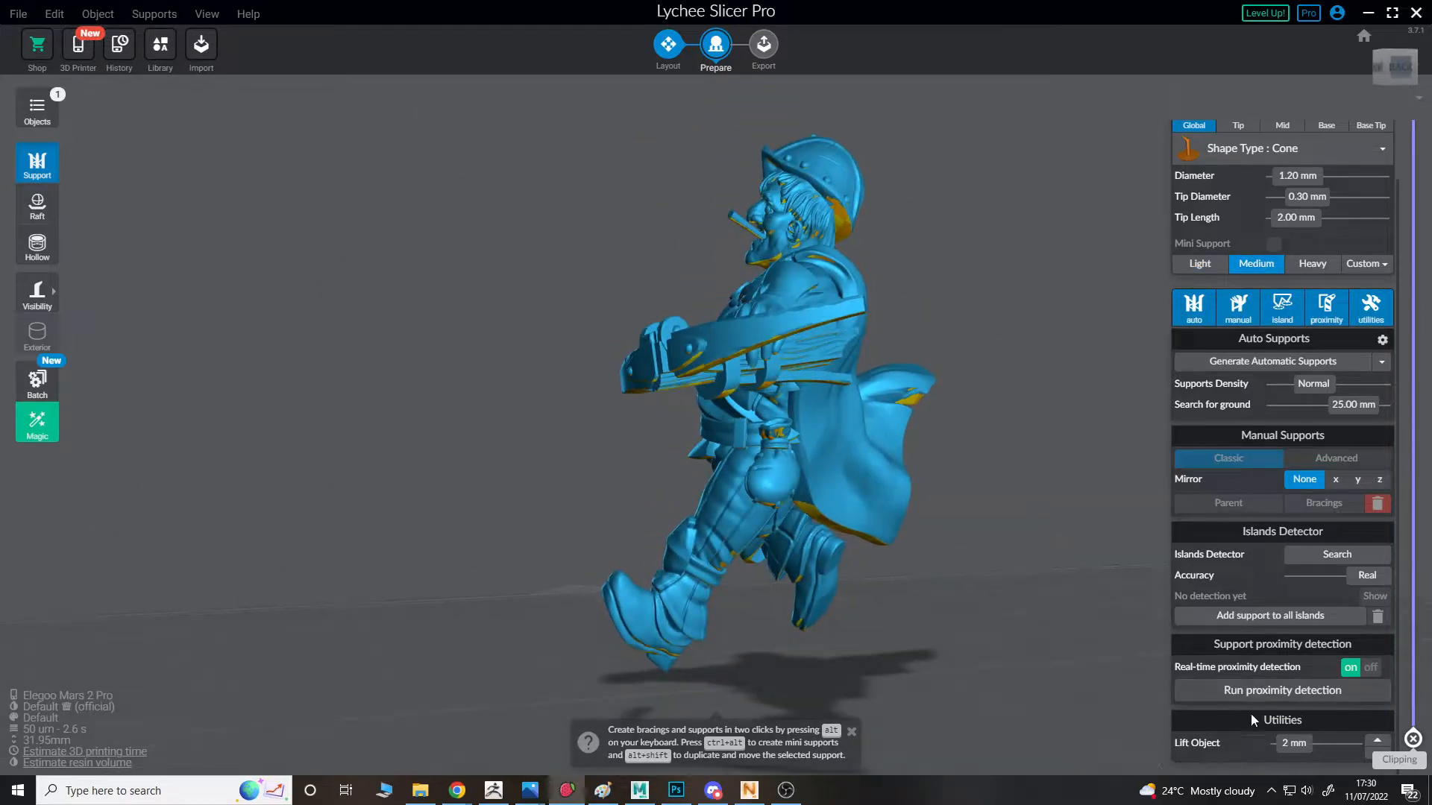
left_click_drag(916, 519, 1110, 504)
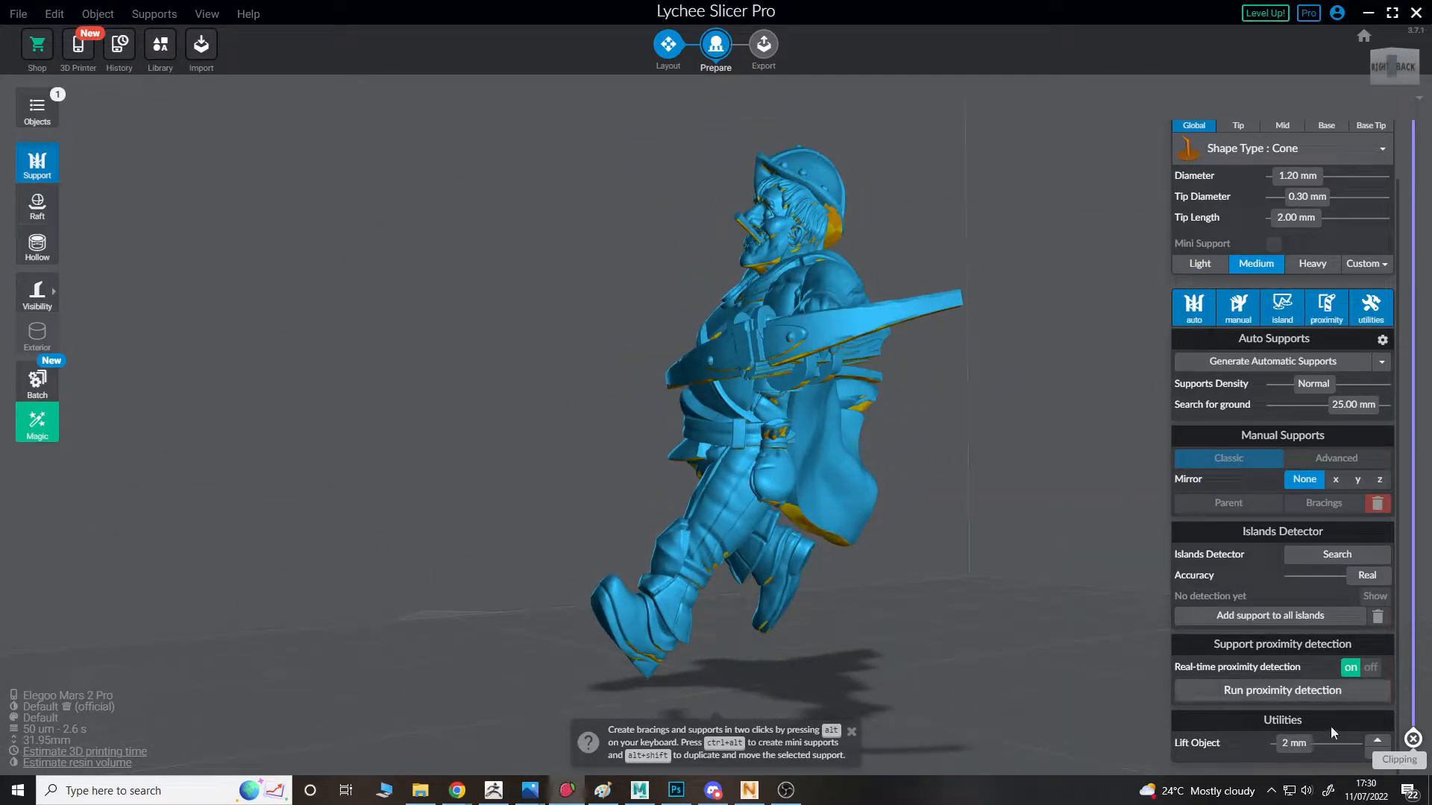
- Try hiding the manual, island and proximity support sections, and show them again
left_click(1369, 313)
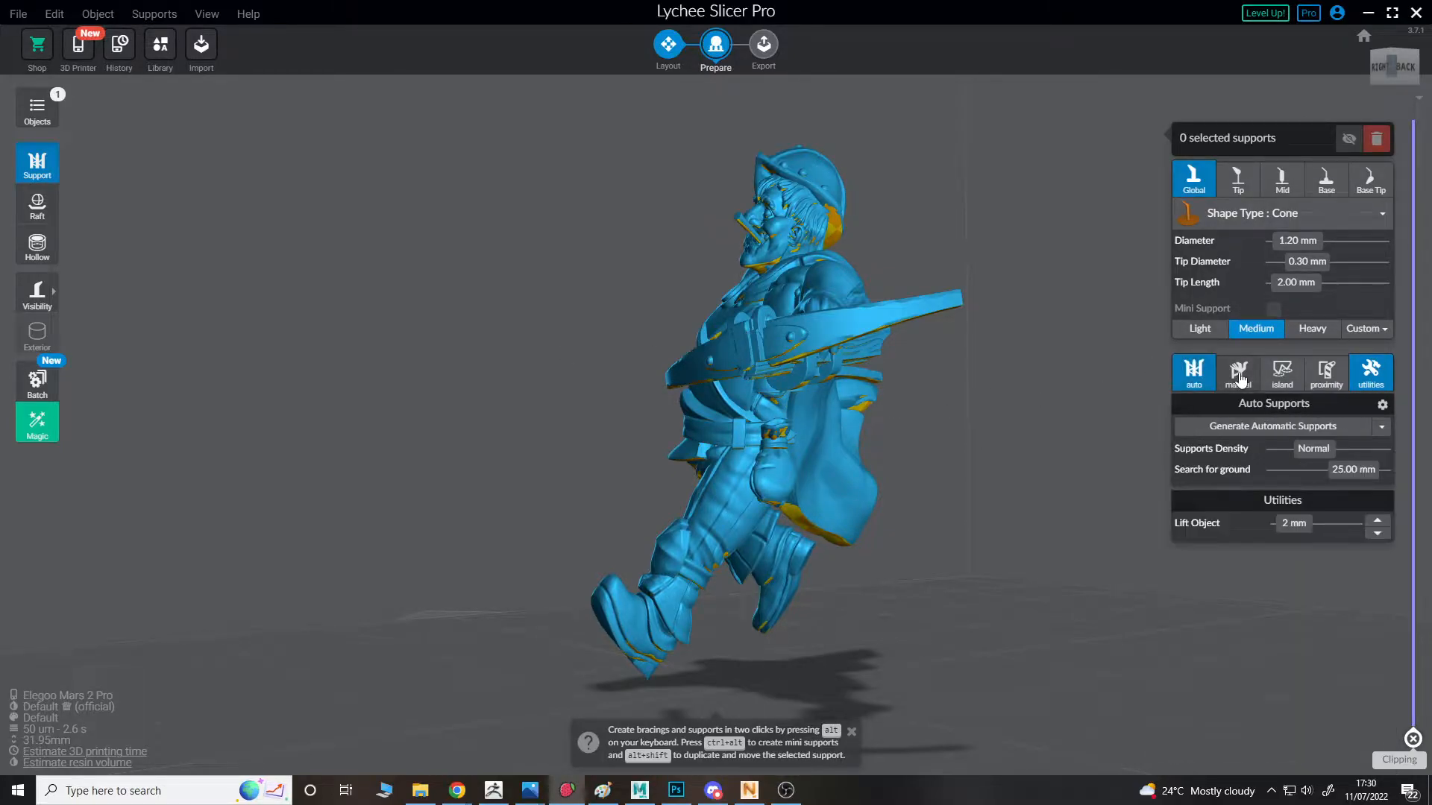
left_click_drag(802, 314, 1118, 409)
scroll(1362, 336, "down", 2)
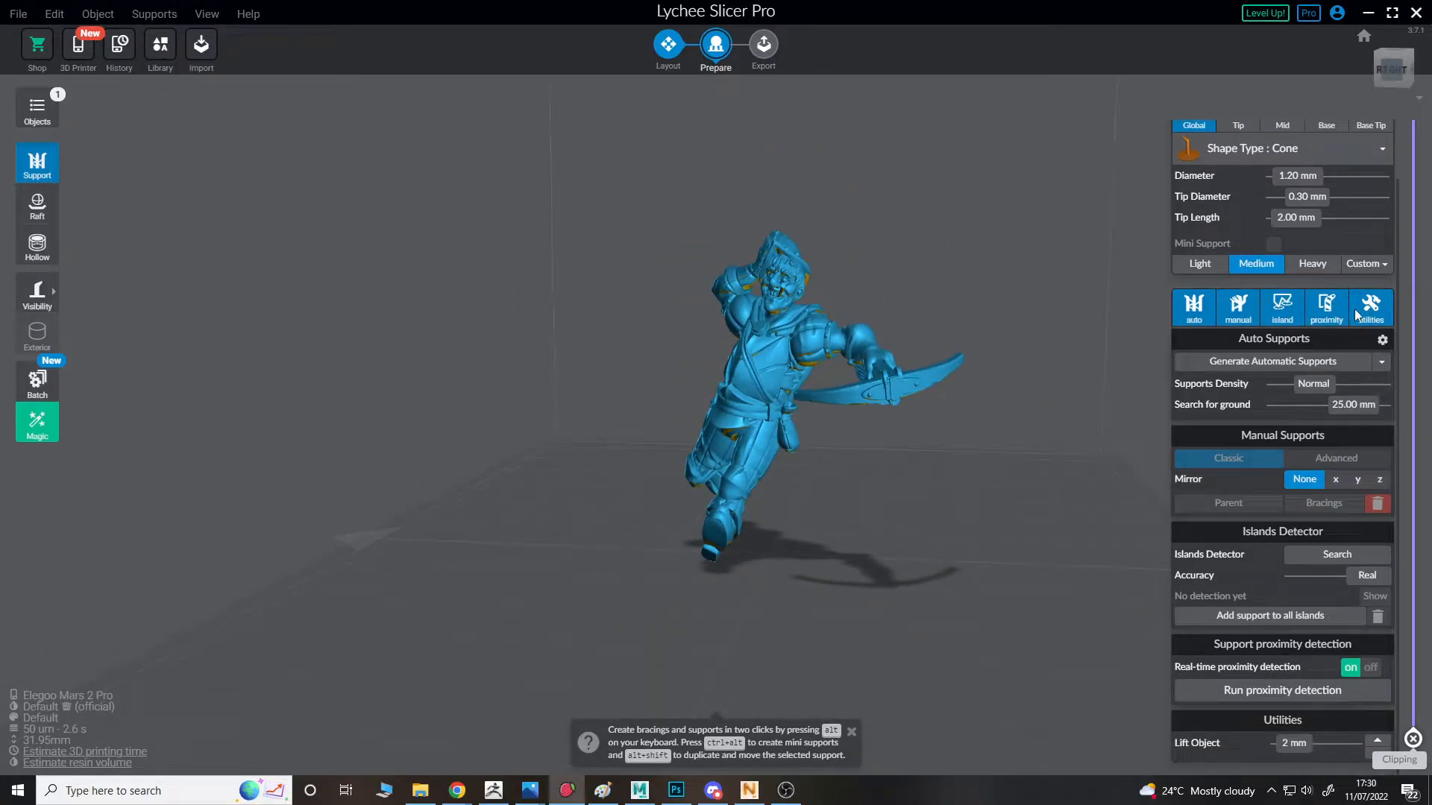
- Lift the guard 4 mm higher above the build plate in two 2 mm increments
left_click(1380, 743)
left_click(1380, 743)
left_click_drag(735, 563, 959, 488)
scroll(474, 502, "up", 5)
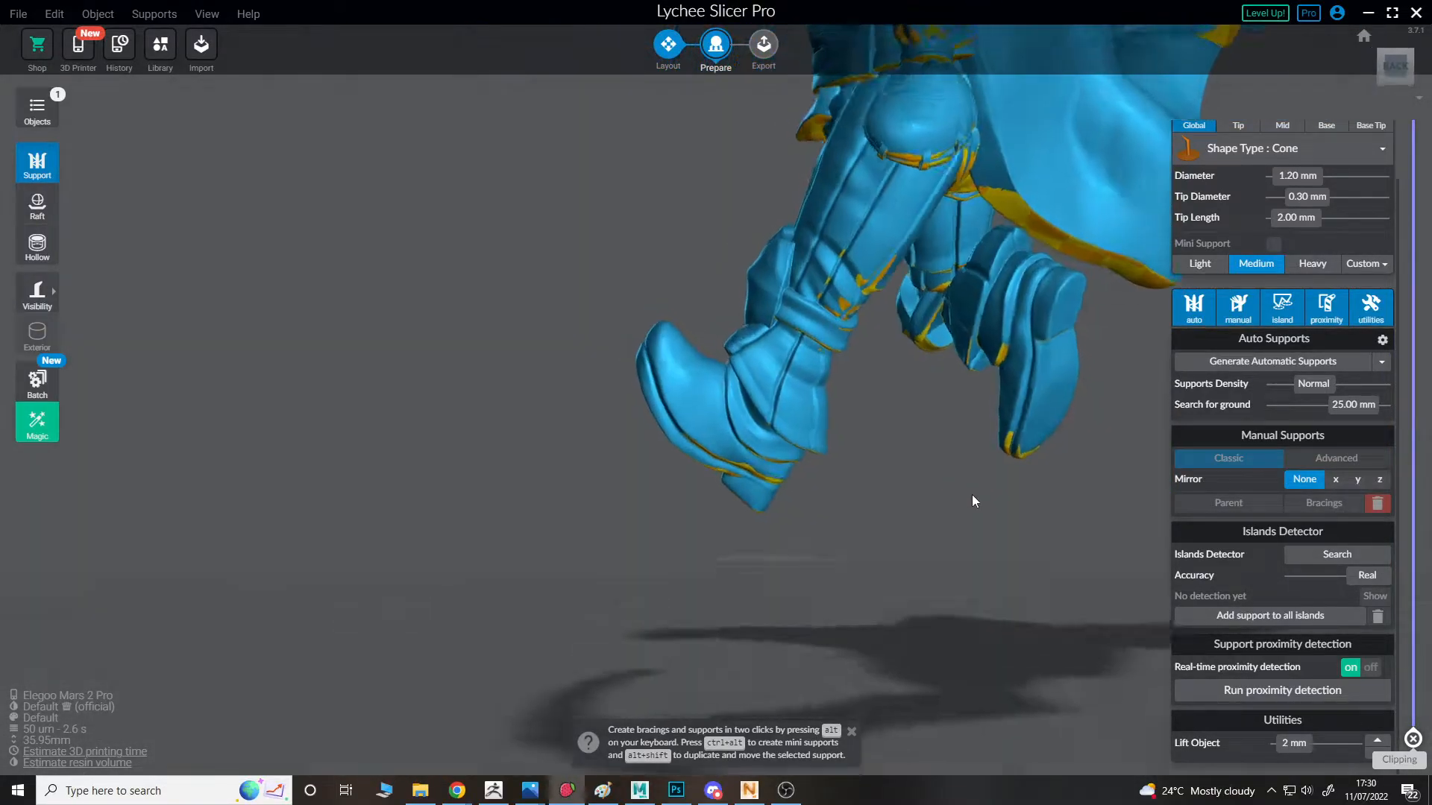
- Place a Medium support under the lowest point of the front boot's heel
right_click_drag(960, 488, 717, 494)
scroll(727, 484, "up", 2)
left_click(746, 470)
right_click_drag(835, 509, 1328, 691)
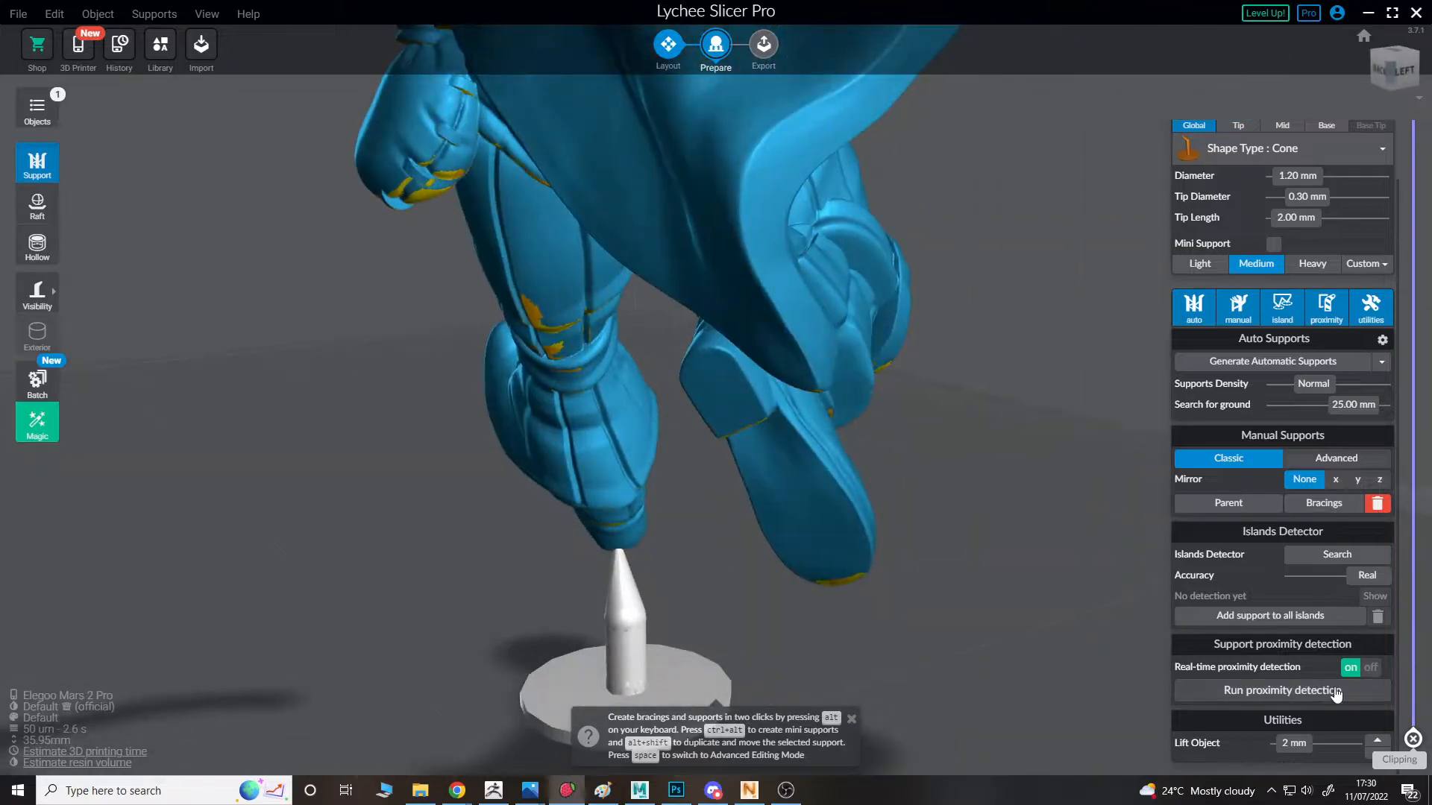
- Lower the guard by 4 mm to test the support clearance and lift it 4 mm again
left_click(1376, 753)
left_click(1376, 754)
right_click_drag(1104, 627, 871, 457)
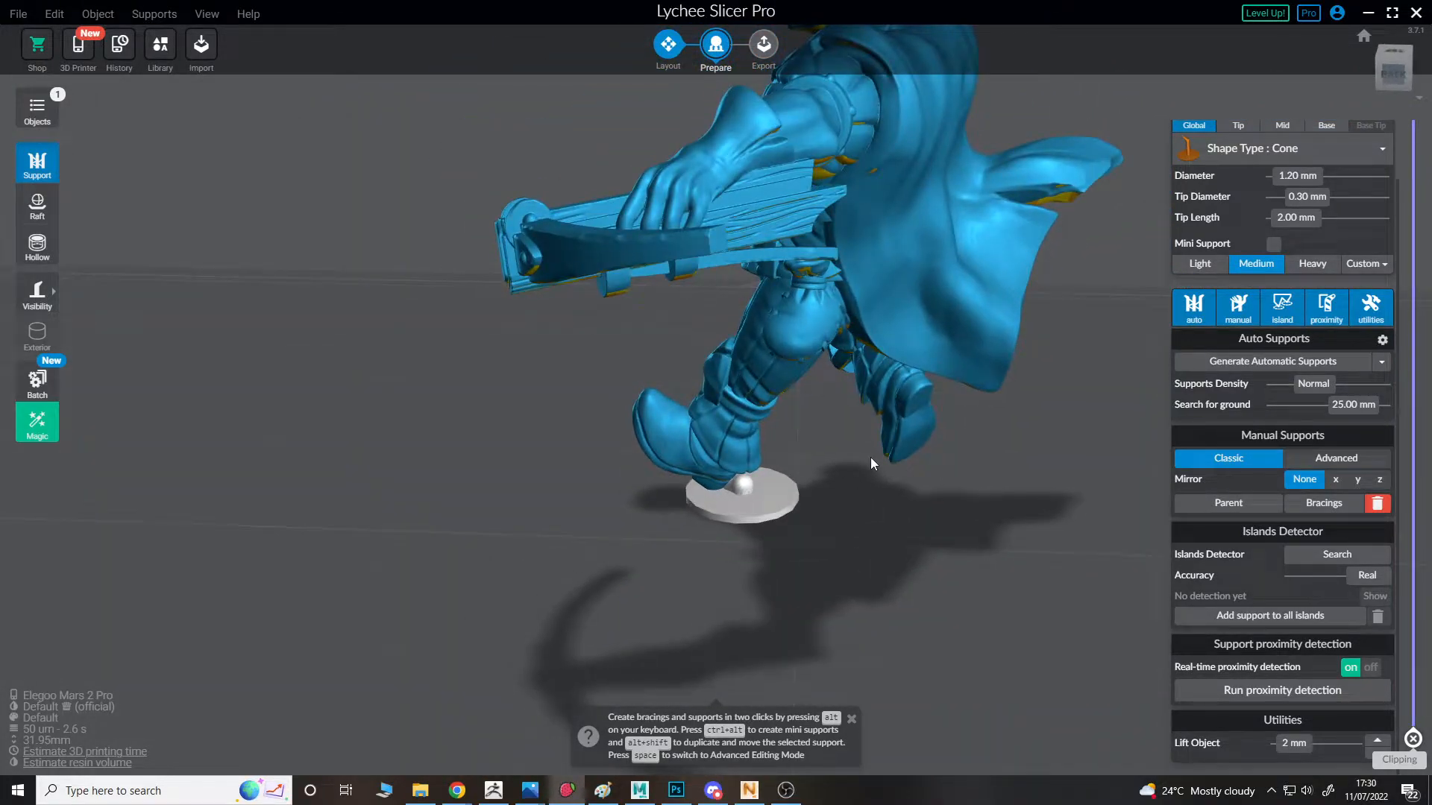
left_click(1378, 747)
left_click(1378, 747)
- Place further Medium supports along the lower edge of the front boot's heel
right_click_drag(857, 551, 866, 480)
left_click_drag(820, 433, 803, 394)
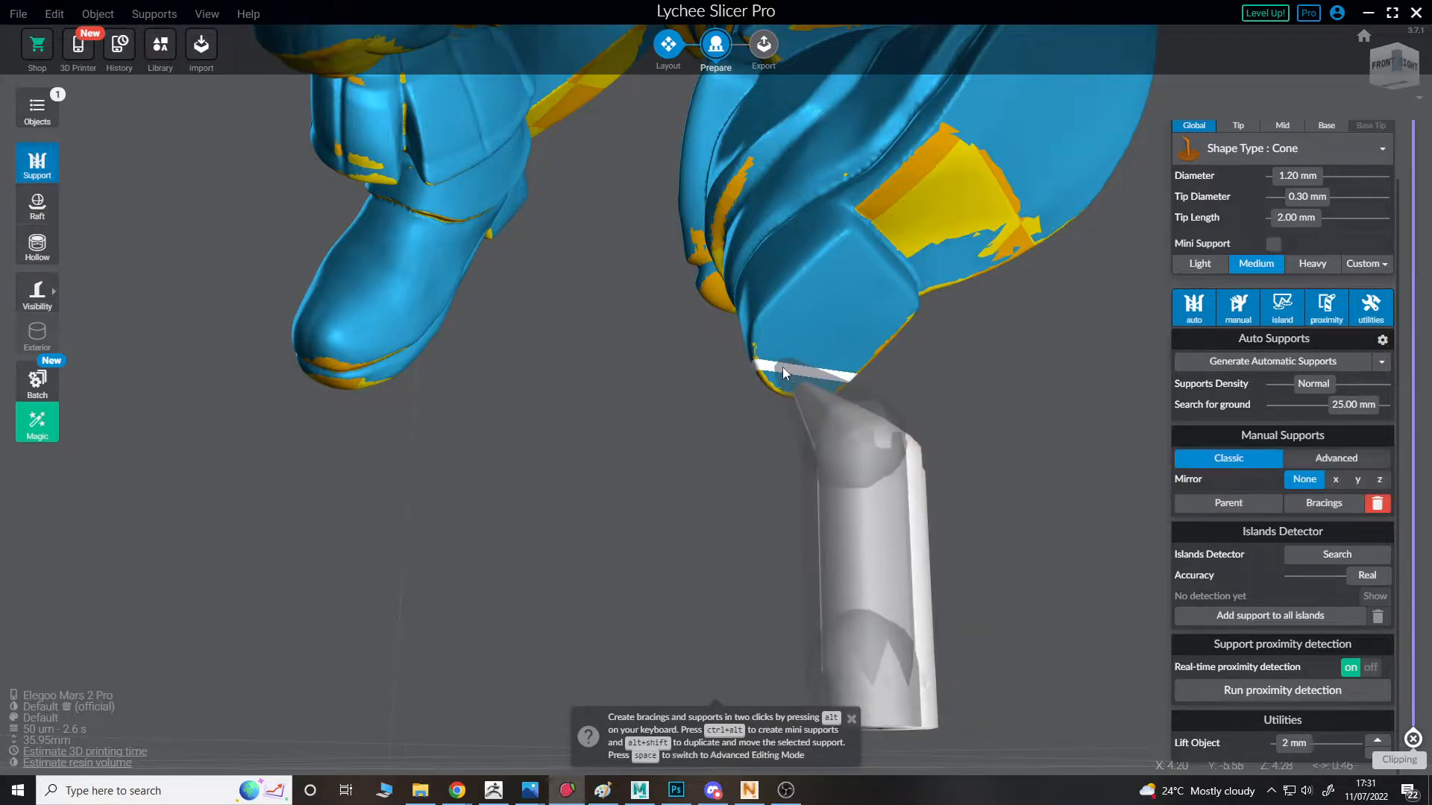
right_click_drag(897, 378, 800, 476)
left_click(801, 477)
left_click(804, 477)
- Undo the last supports placed at the heel and delete the misplaced ones
key("ctrl+z")
key("ctrl+z")
left_click(983, 551)
key("Delete")
left_click(795, 455)
right_click_drag(887, 447, 1021, 434)
key("Delete")
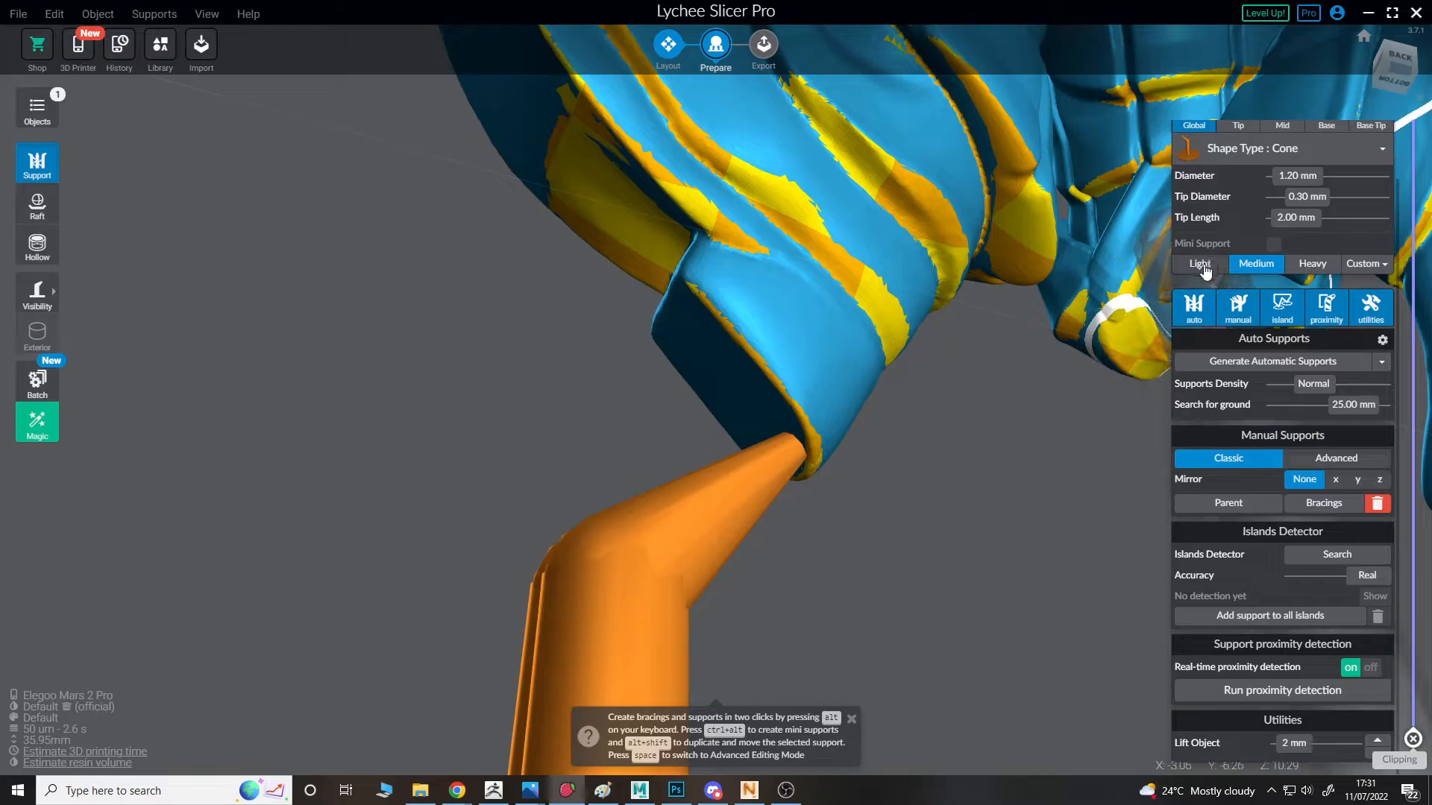
- Add Light supports with 0.12 mm tips along the edge of the front boot's heel
left_click(1204, 270)
right_click_drag(821, 410, 731, 424)
left_click(704, 331)
left_click(731, 421)
right_click_drag(630, 415, 789, 513)
left_click(1200, 263)
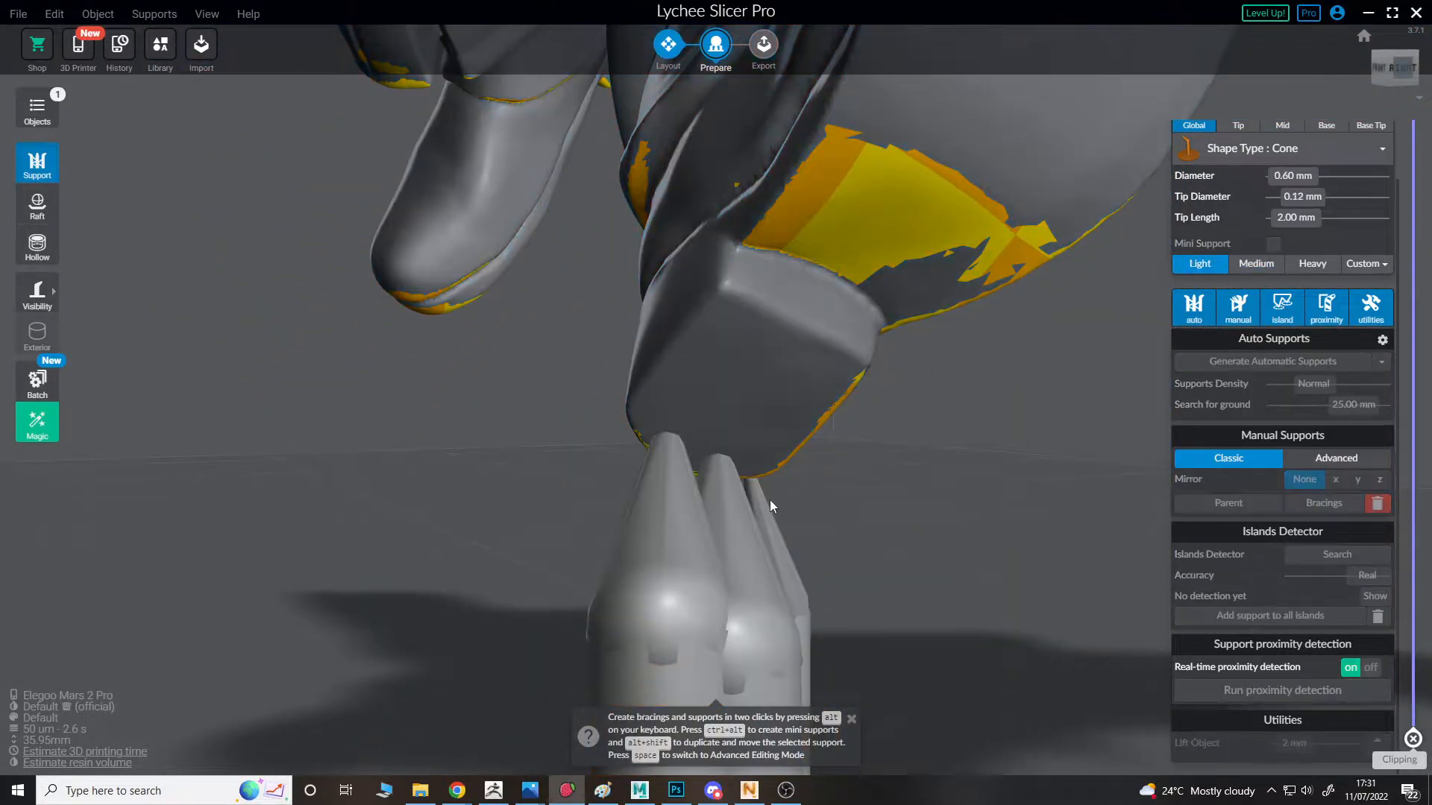
- Add Medium supports under the front boot's sole and Light supports on the overhanging folds above the heel
left_click(1256, 263)
right_click_drag(741, 308, 1226, 382)
left_click(1199, 264)
scroll(932, 418, "up", 5)
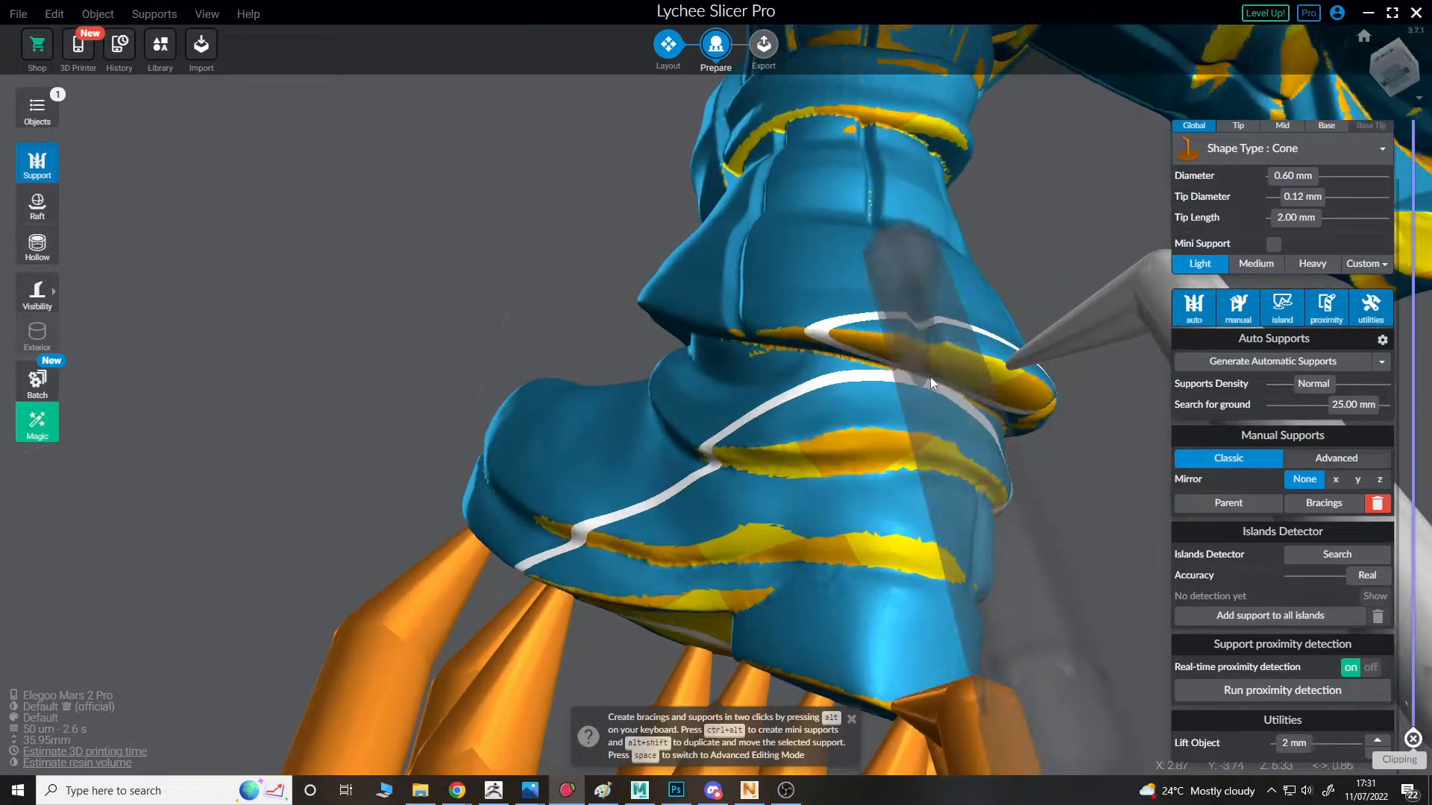
left_click(949, 356)
left_click(894, 339)
- Add more supports along the overhanging folds around the upper part of the front boot
right_click_drag(1104, 402, 648, 287)
left_click(649, 281)
left_click(698, 243)
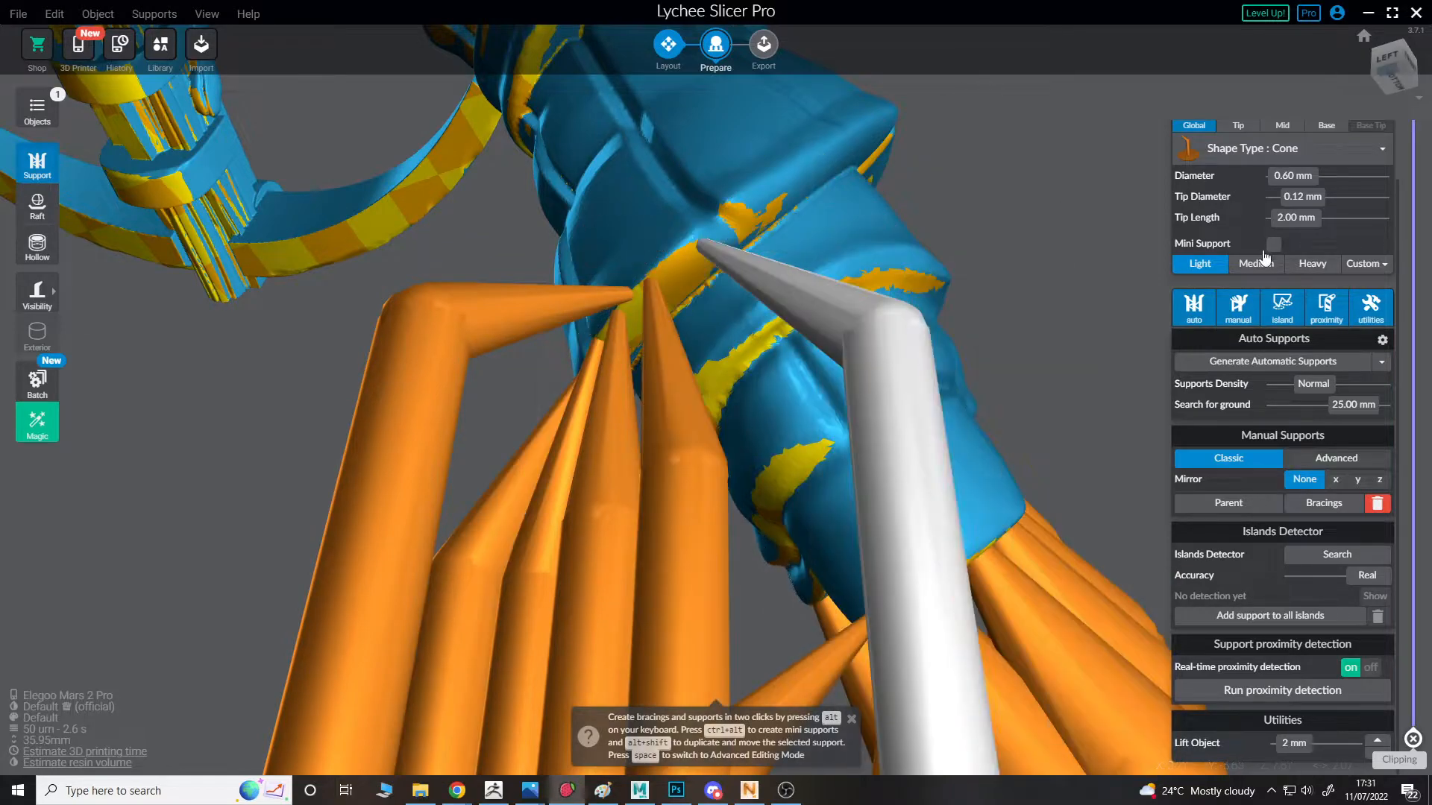
left_click(1052, 284)
right_click_drag(700, 195, 647, 210)
left_click(656, 218)
right_click_drag(714, 264, 1202, 277)
left_click(798, 272)
left_click(757, 302)
- Turn on Mini Support, and place Medium supports under the overhanging cuff of the front boot
left_click(1273, 244)
left_click(1008, 339)
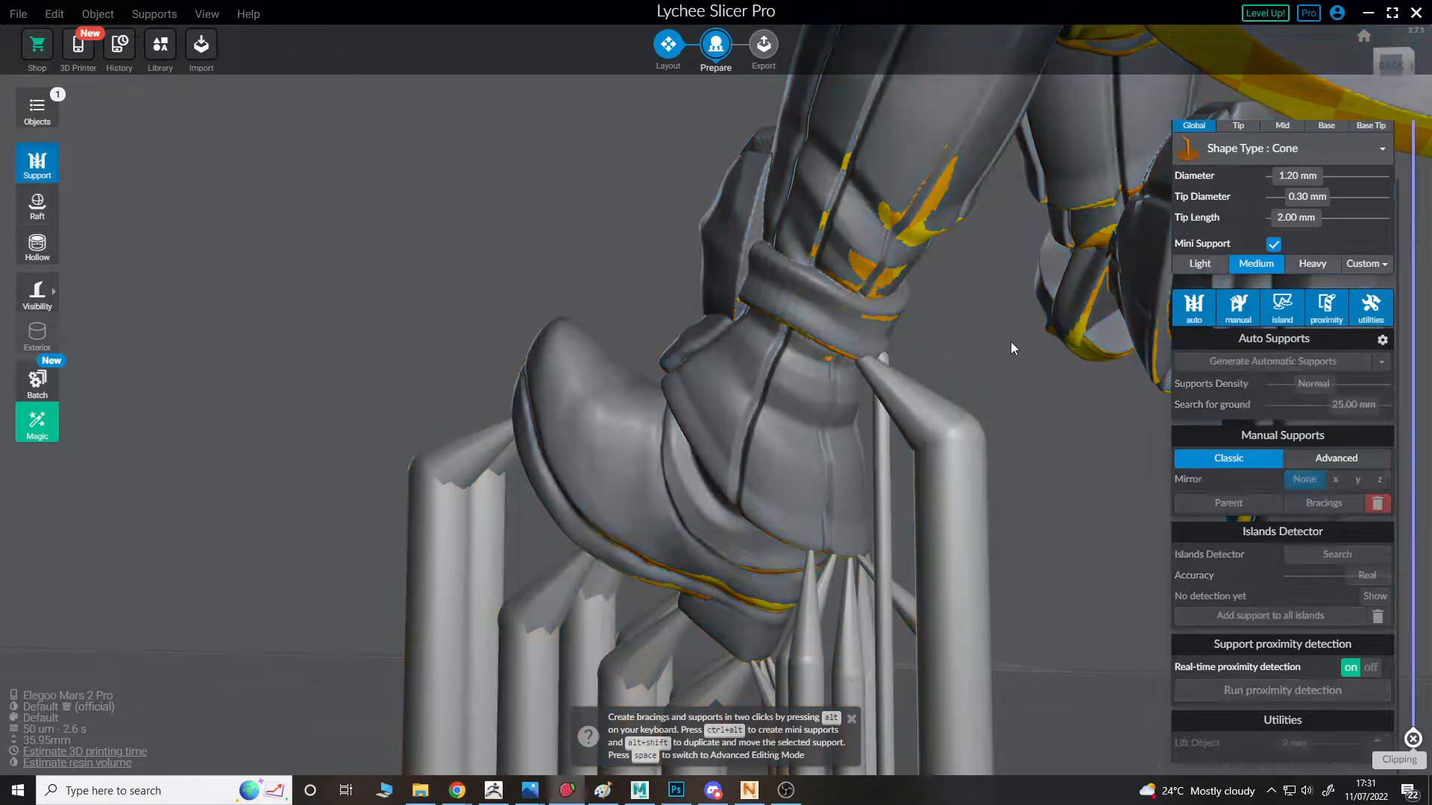
right_click_drag(1008, 339, 875, 378)
left_click(852, 370)
left_click(847, 359)
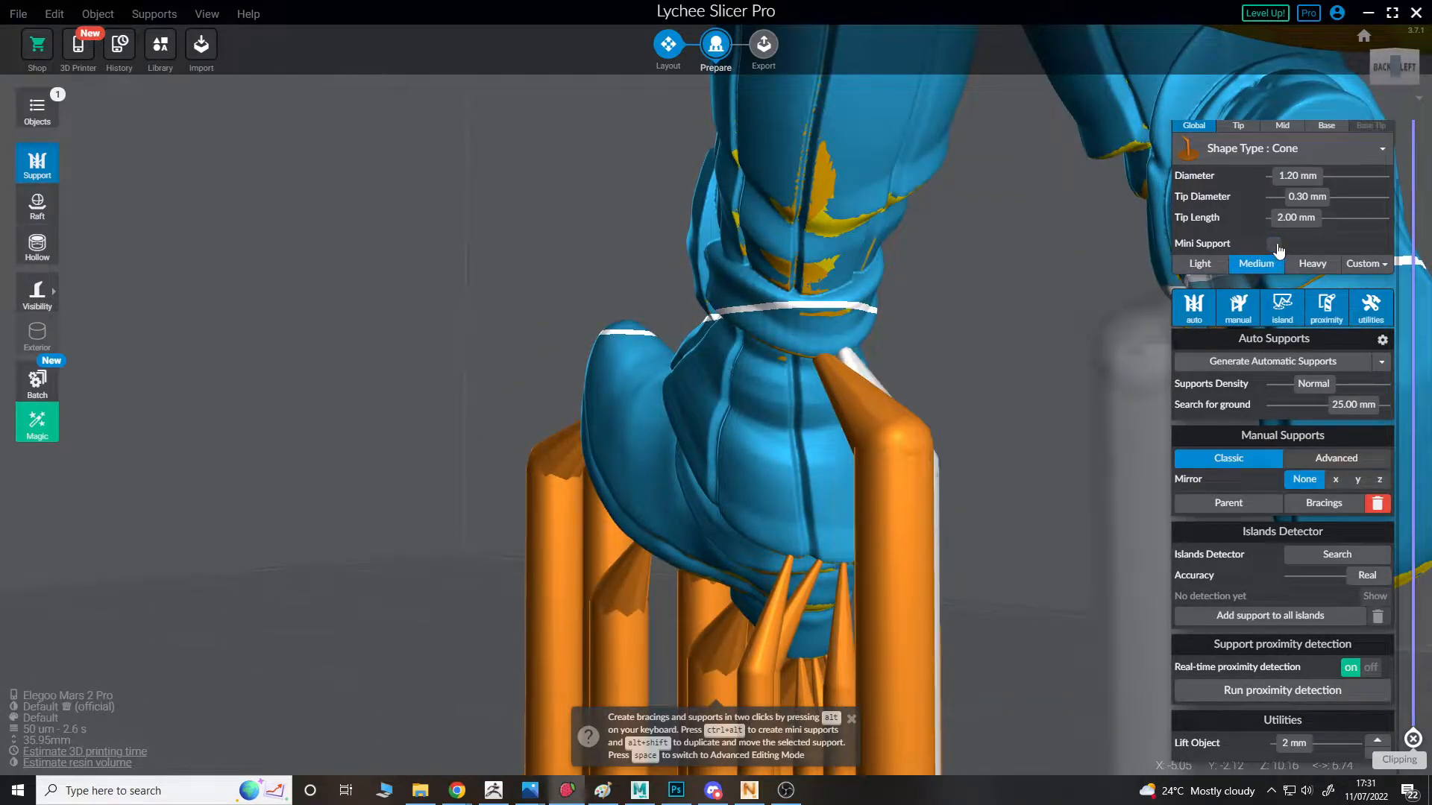
- Undo the last support and add Medium supports beneath the overhanging folds of the front leg above the boot cuff
right_click_drag(941, 349, 891, 360)
right_click_drag(887, 185, 825, 362)
scroll(829, 358, "down", 1)
key("ctrl+z")
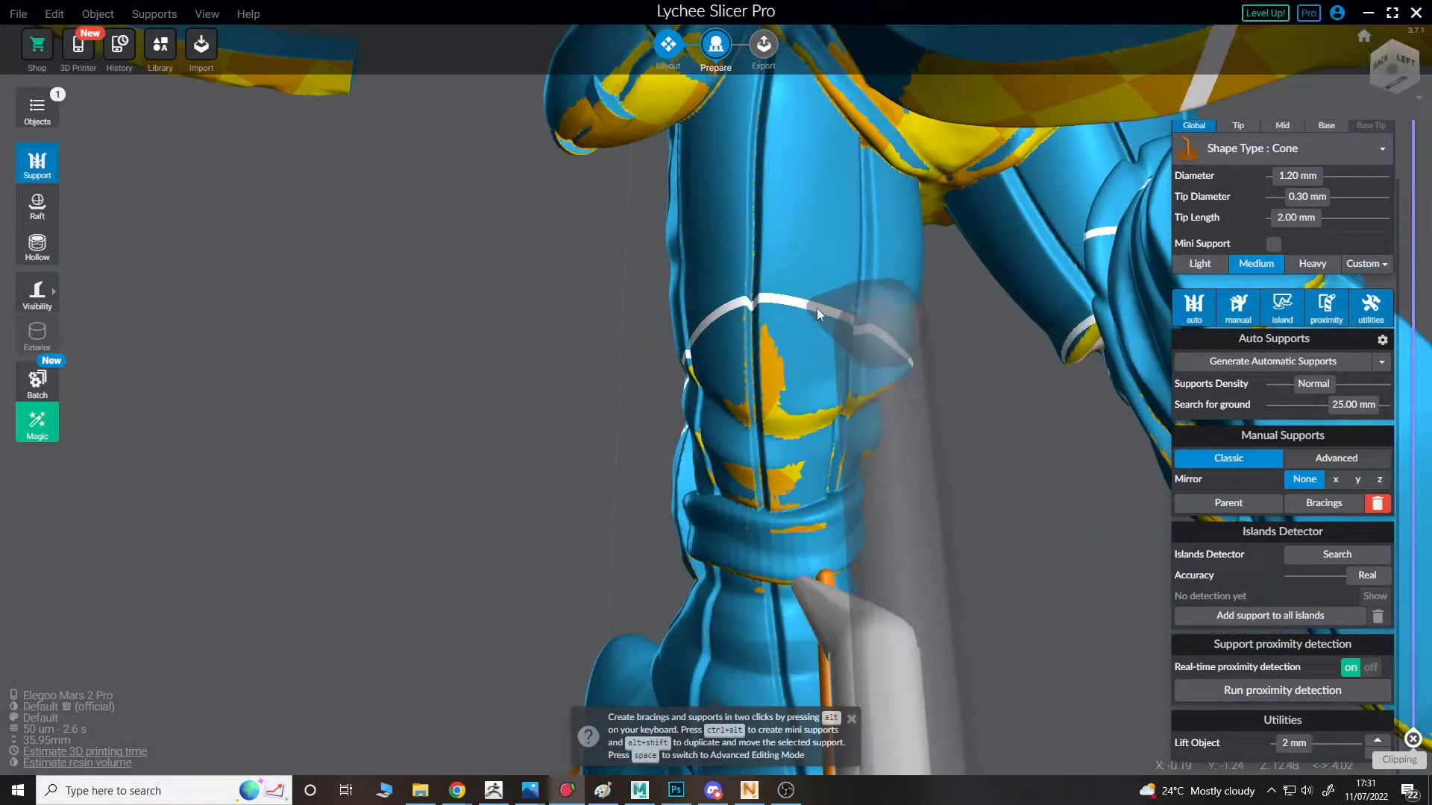
left_click(831, 325)
right_click_drag(827, 176, 591, 332)
left_click(874, 409)
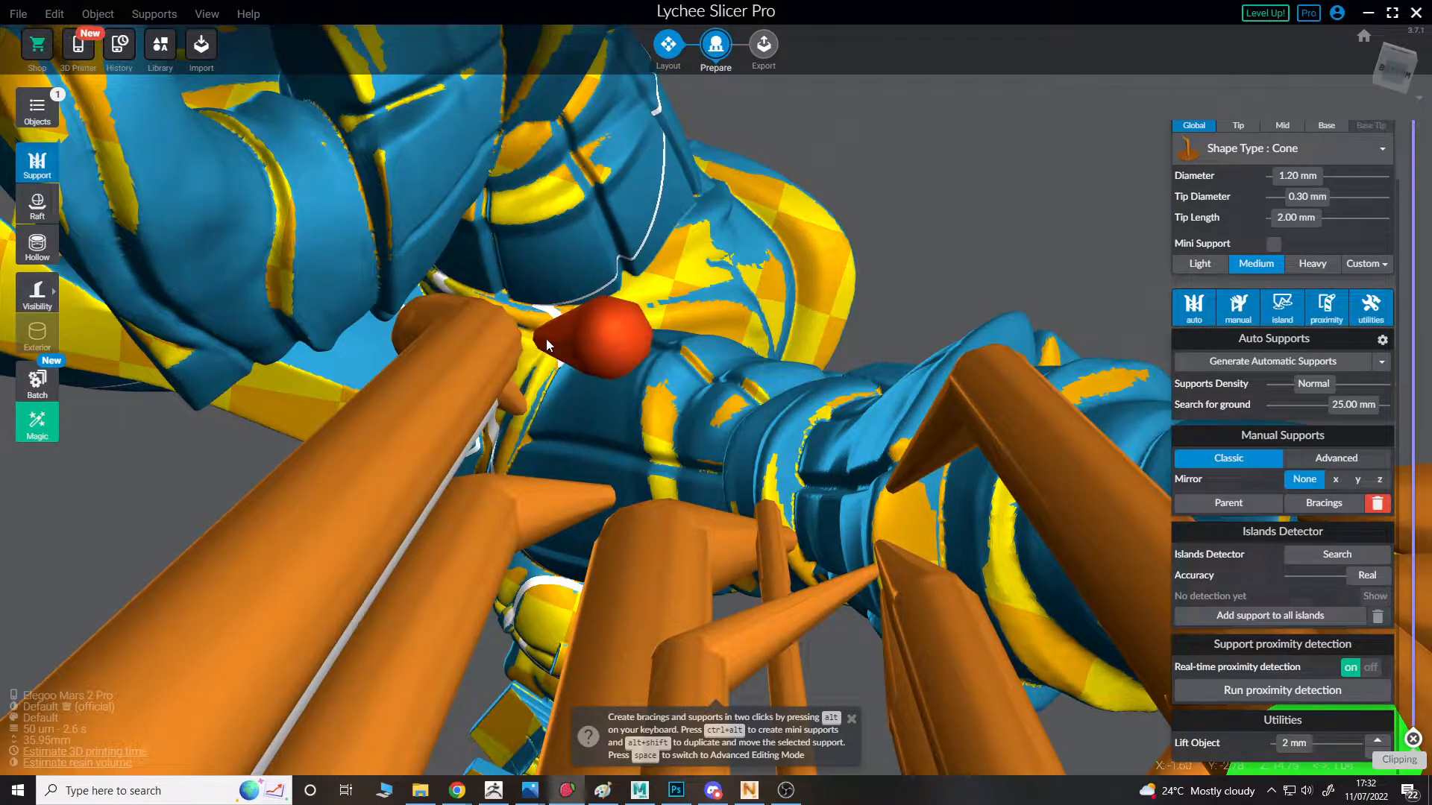
- Add more Medium supports beneath the overhanging areas higher up, between the leg and the cloak
left_click(514, 323)
right_click_drag(514, 324, 445, 486)
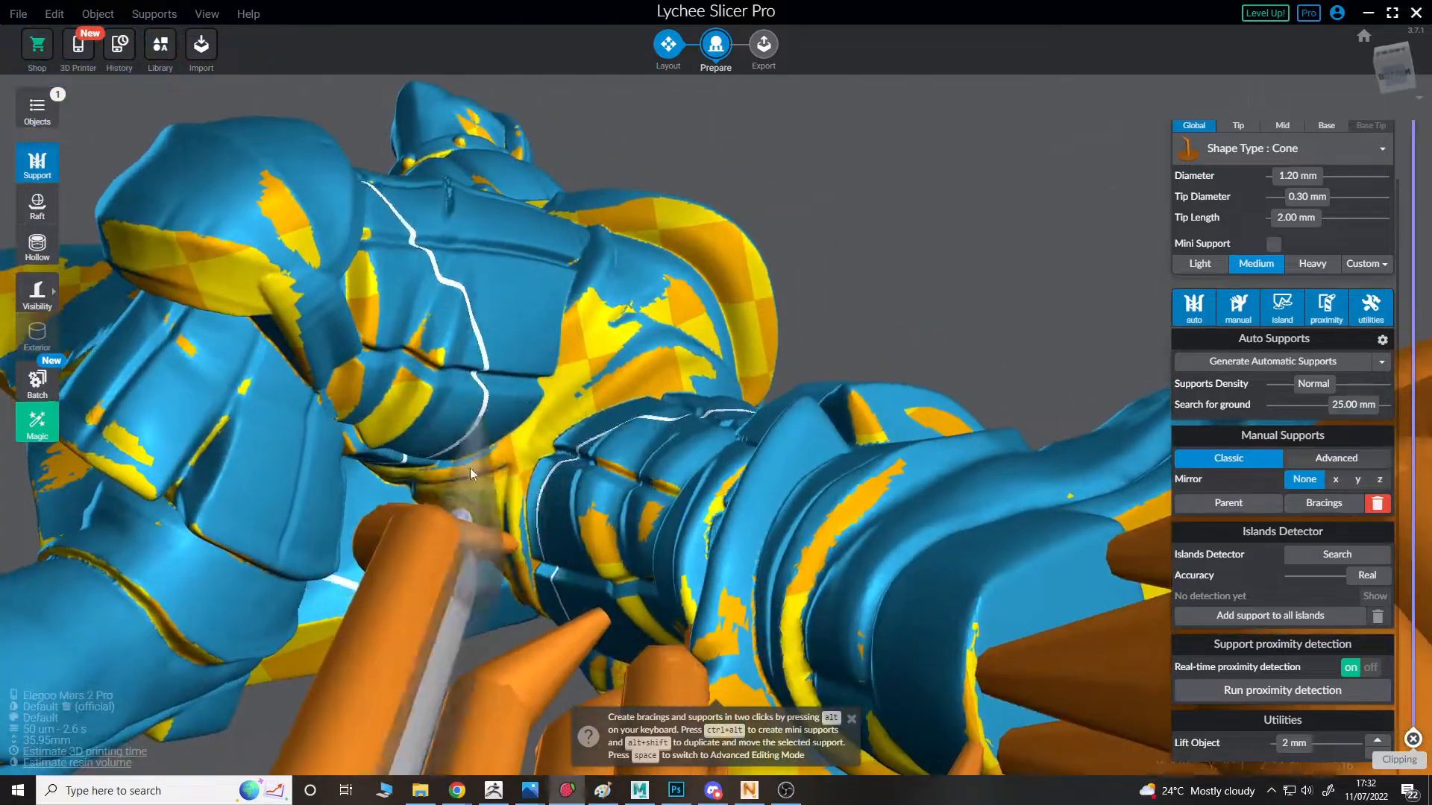
left_click(614, 361)
right_click_drag(614, 361, 907, 423)
scroll(894, 440, "down", 5)
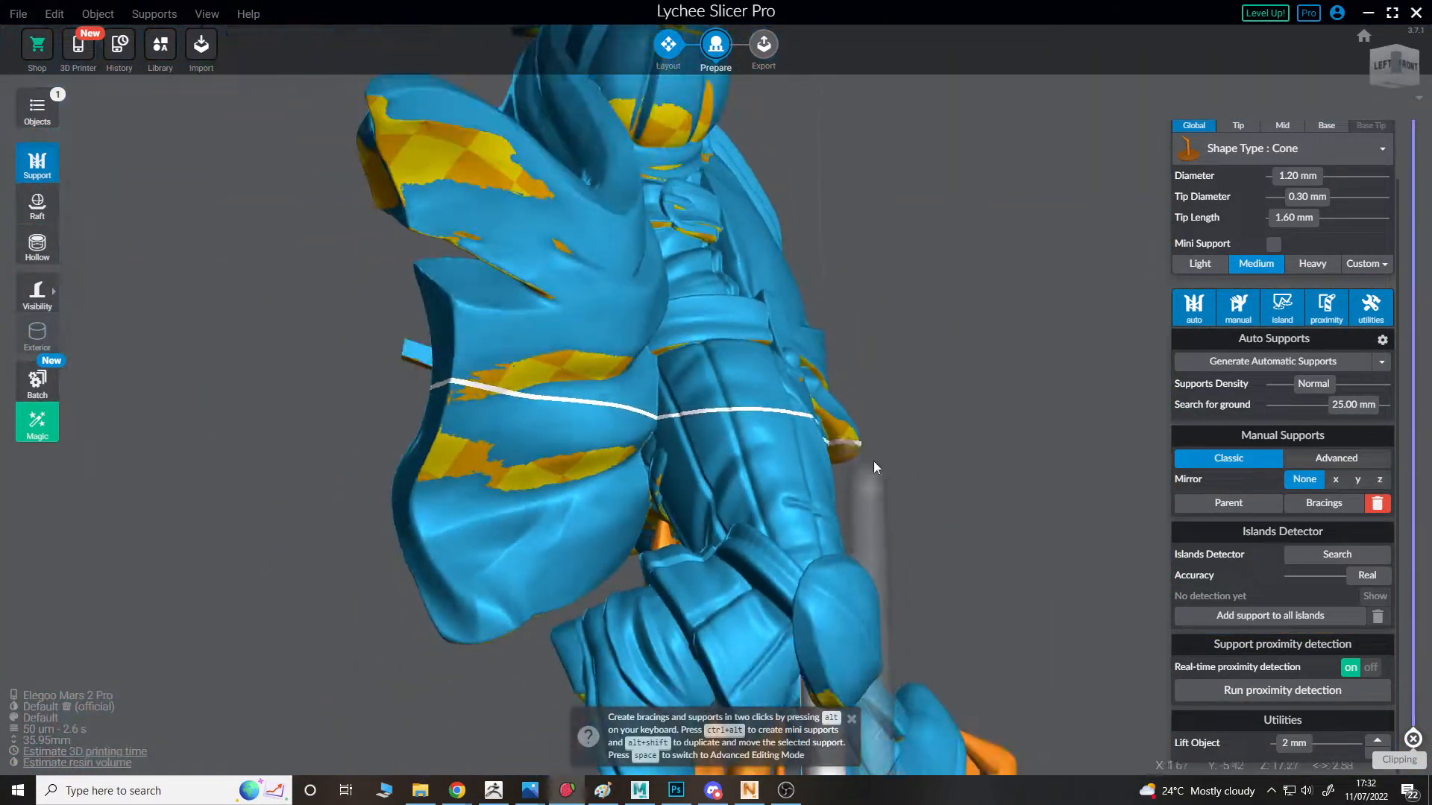
- Run the islands detector on the guard with accuracy set to Real
left_click(561, 304)
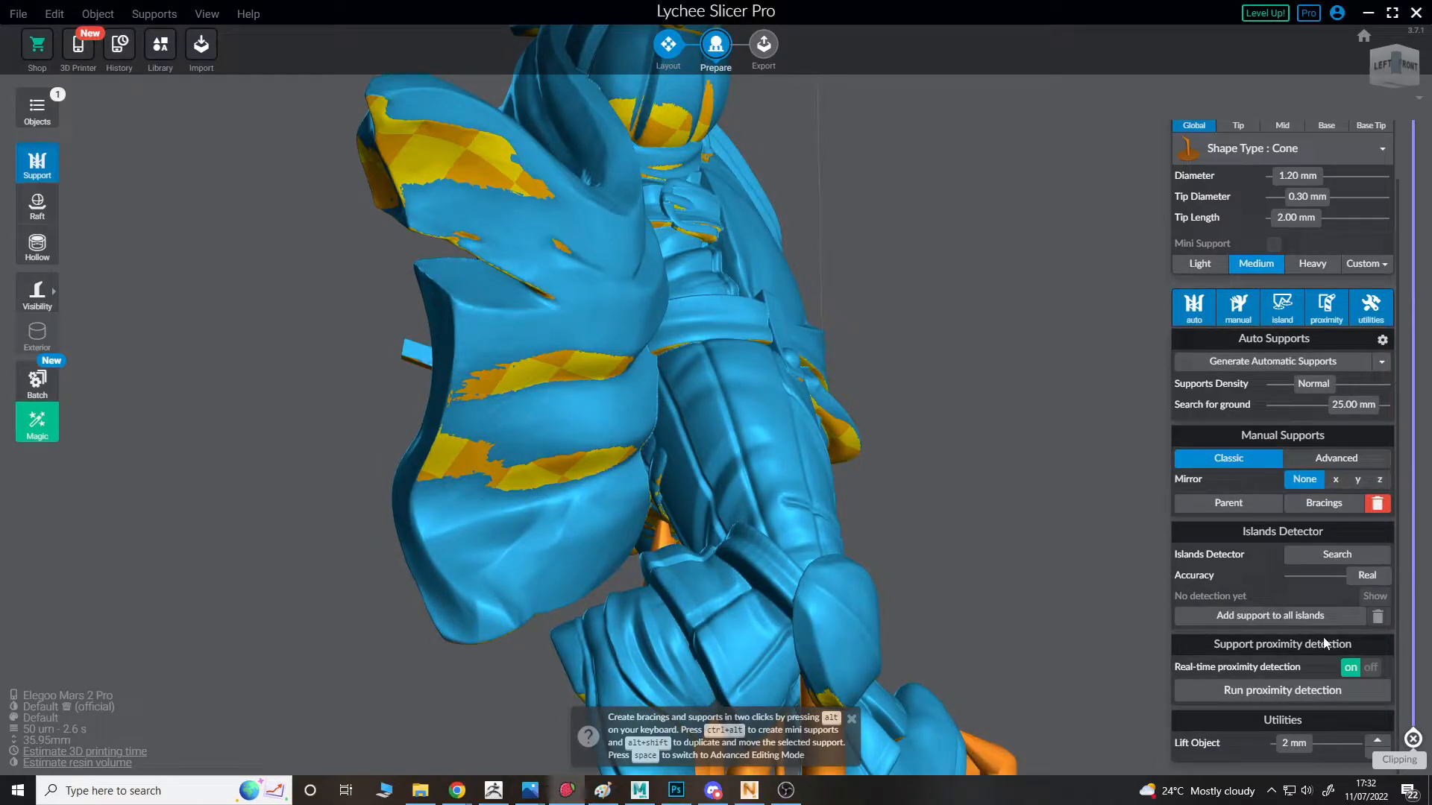
left_click(1334, 556)
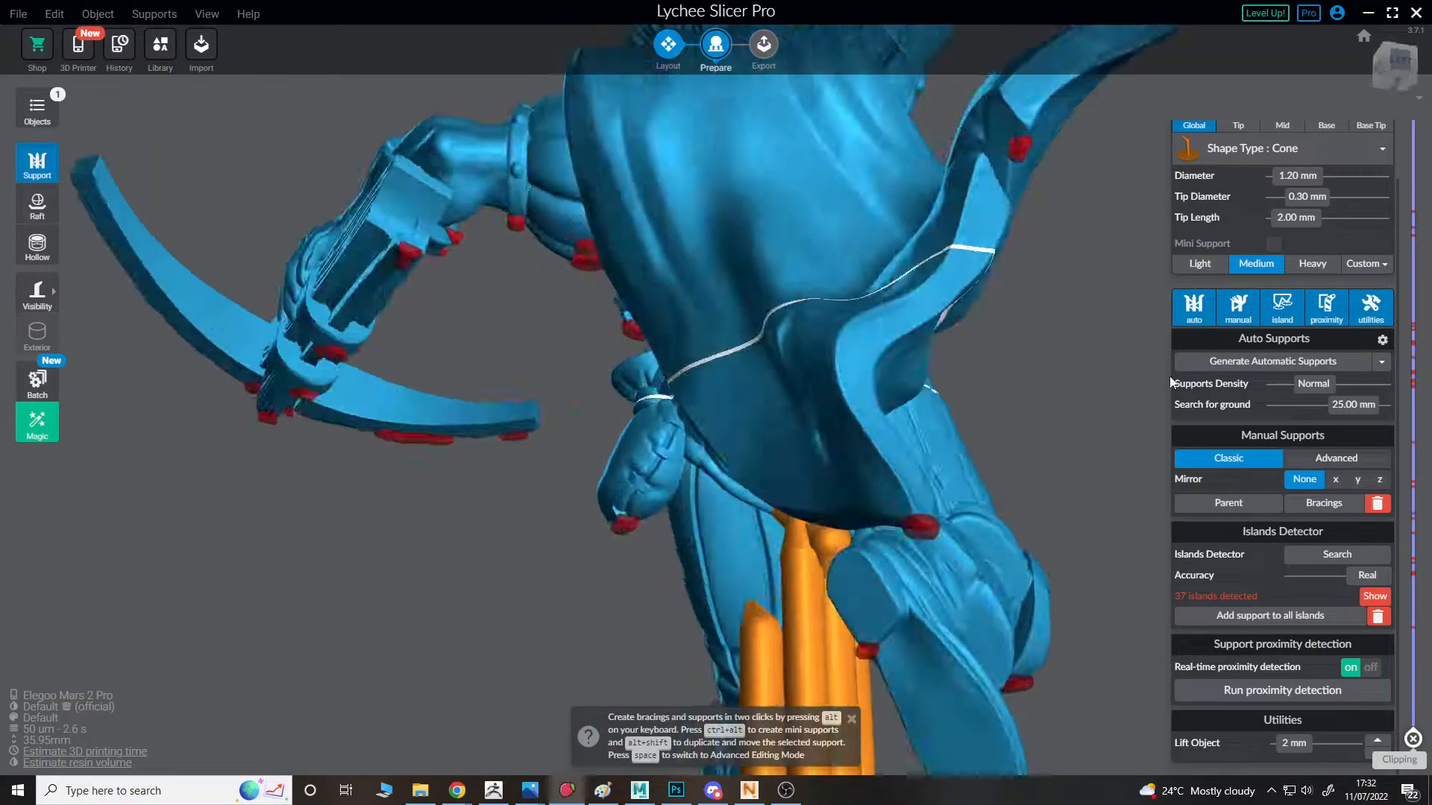
right_click_drag(1169, 382, 750, 325)
- Add Medium supports at the marked islands around the sole and heel of the raised boot
left_click(683, 500)
right_click_drag(683, 500, 639, 438)
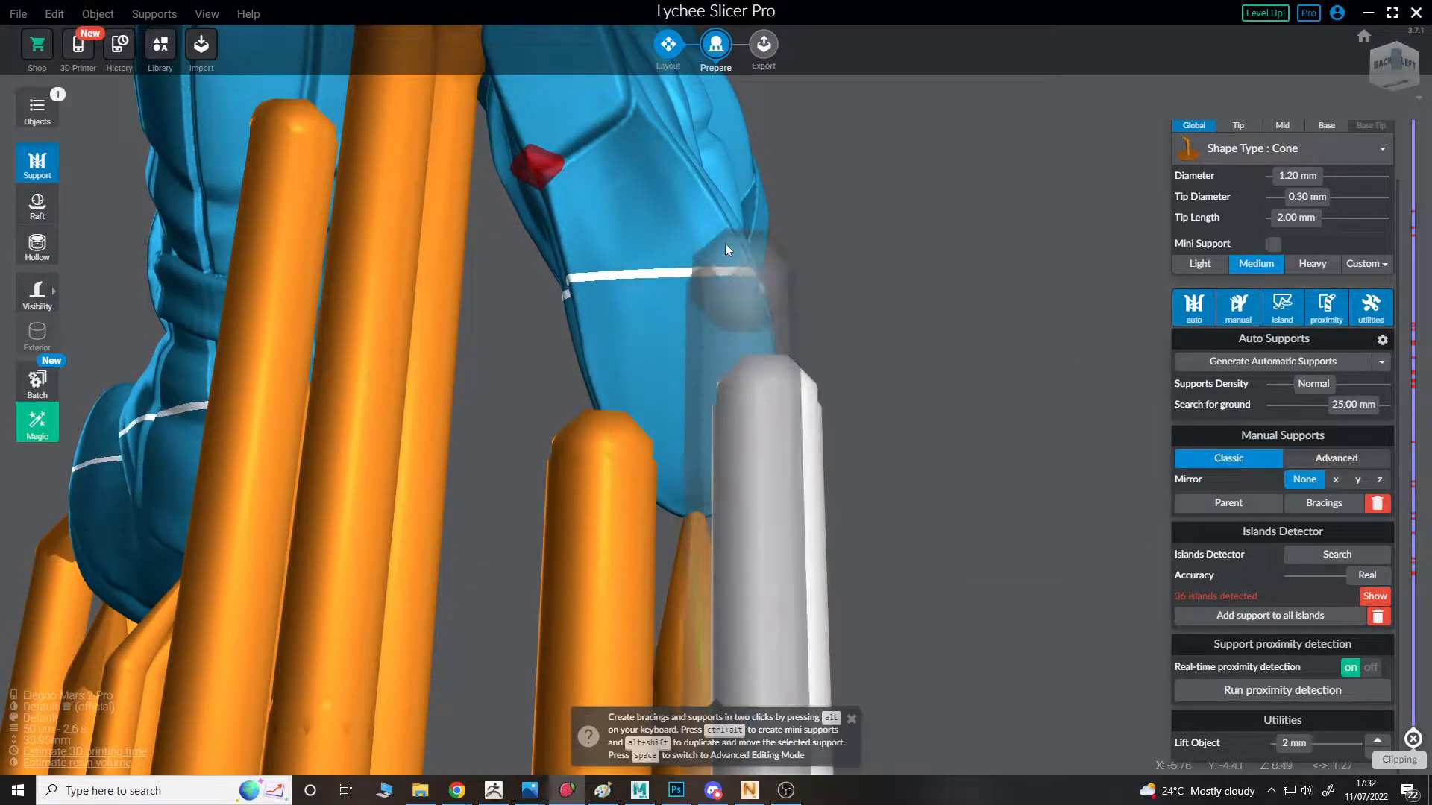
right_click_drag(585, 273, 617, 293)
left_click(616, 292)
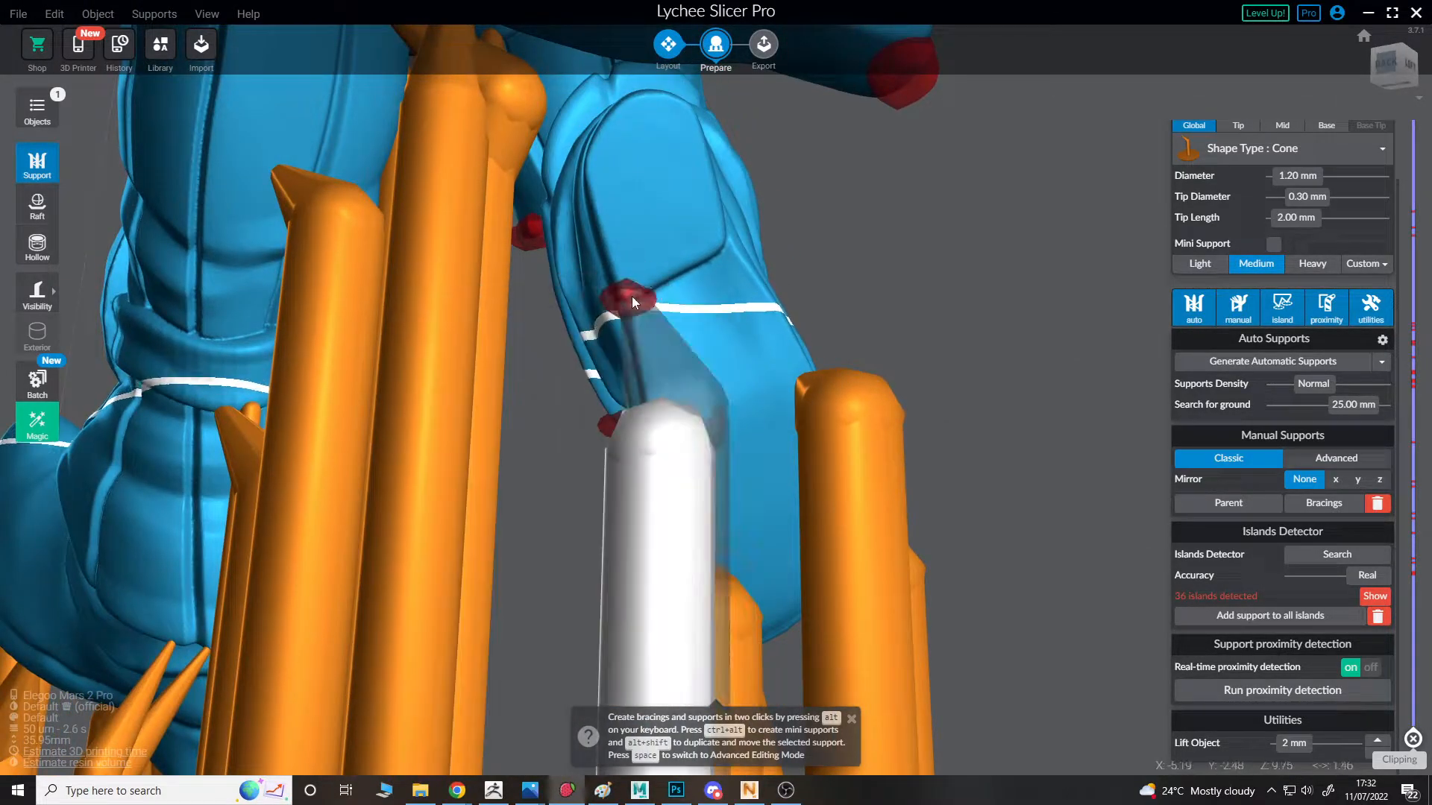
right_click_drag(713, 248, 715, 368)
left_click(724, 339)
- Place Medium supports at the marked islands along the underside of the tunic's hem
scroll(964, 337, "up", 3)
right_click_drag(964, 337, 718, 388)
left_click_drag(716, 382, 540, 291)
right_click_drag(544, 288, 744, 308)
left_click(746, 310)
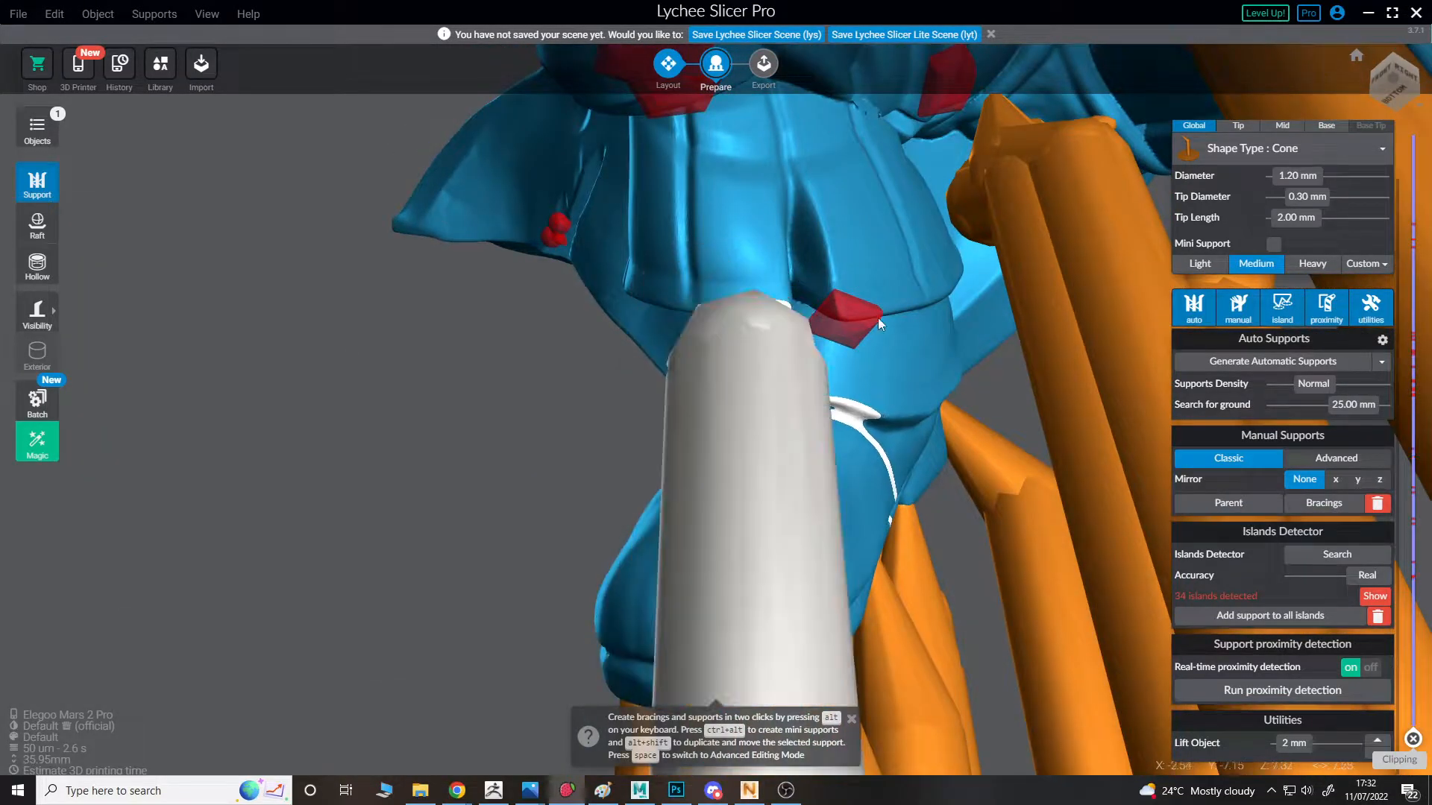
left_click(845, 315)
left_click(753, 320)
- Add Medium supports at the next marked islands beside the tunic and beneath the bent knee
key("ctrl+alt")
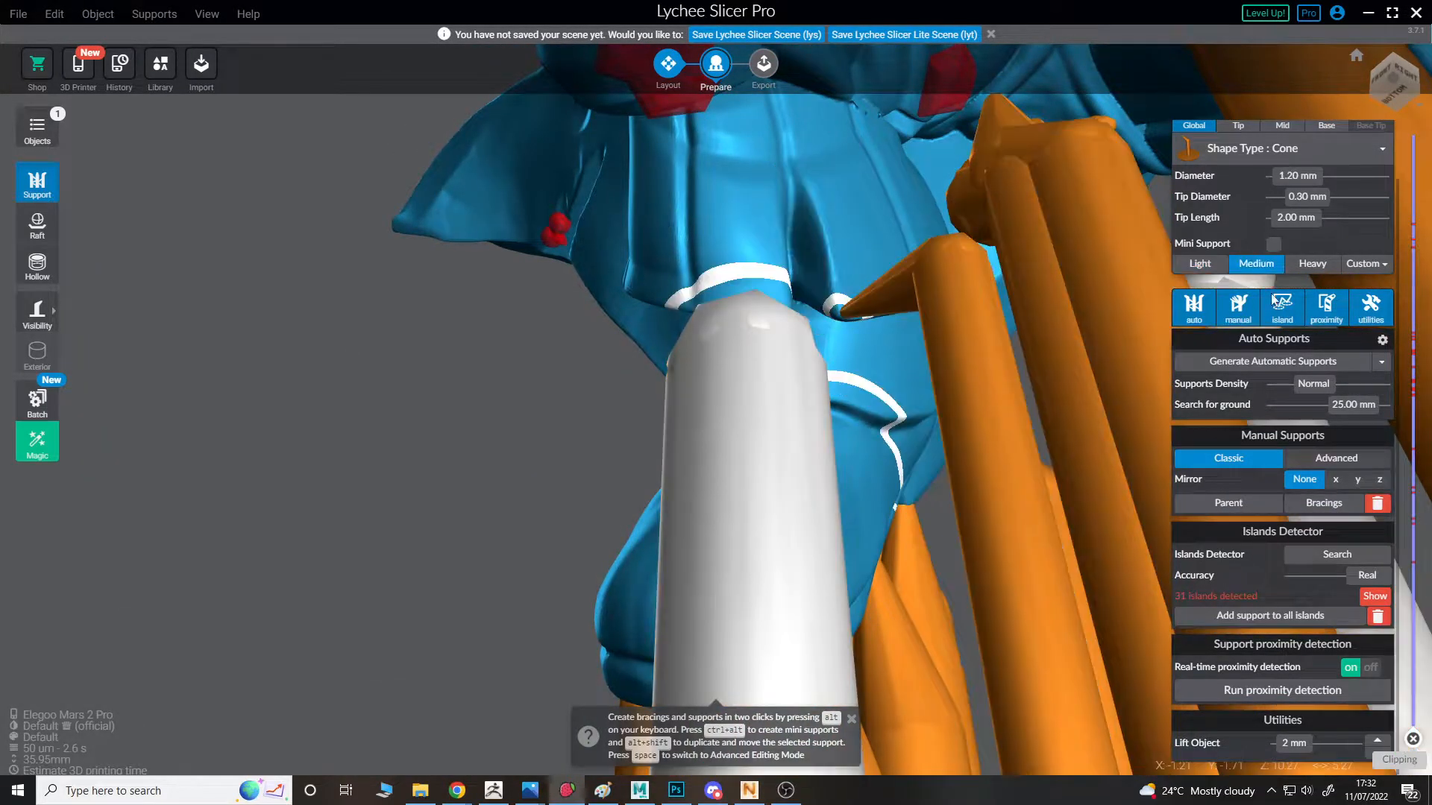
right_click_drag(739, 479, 786, 372)
left_click(774, 288)
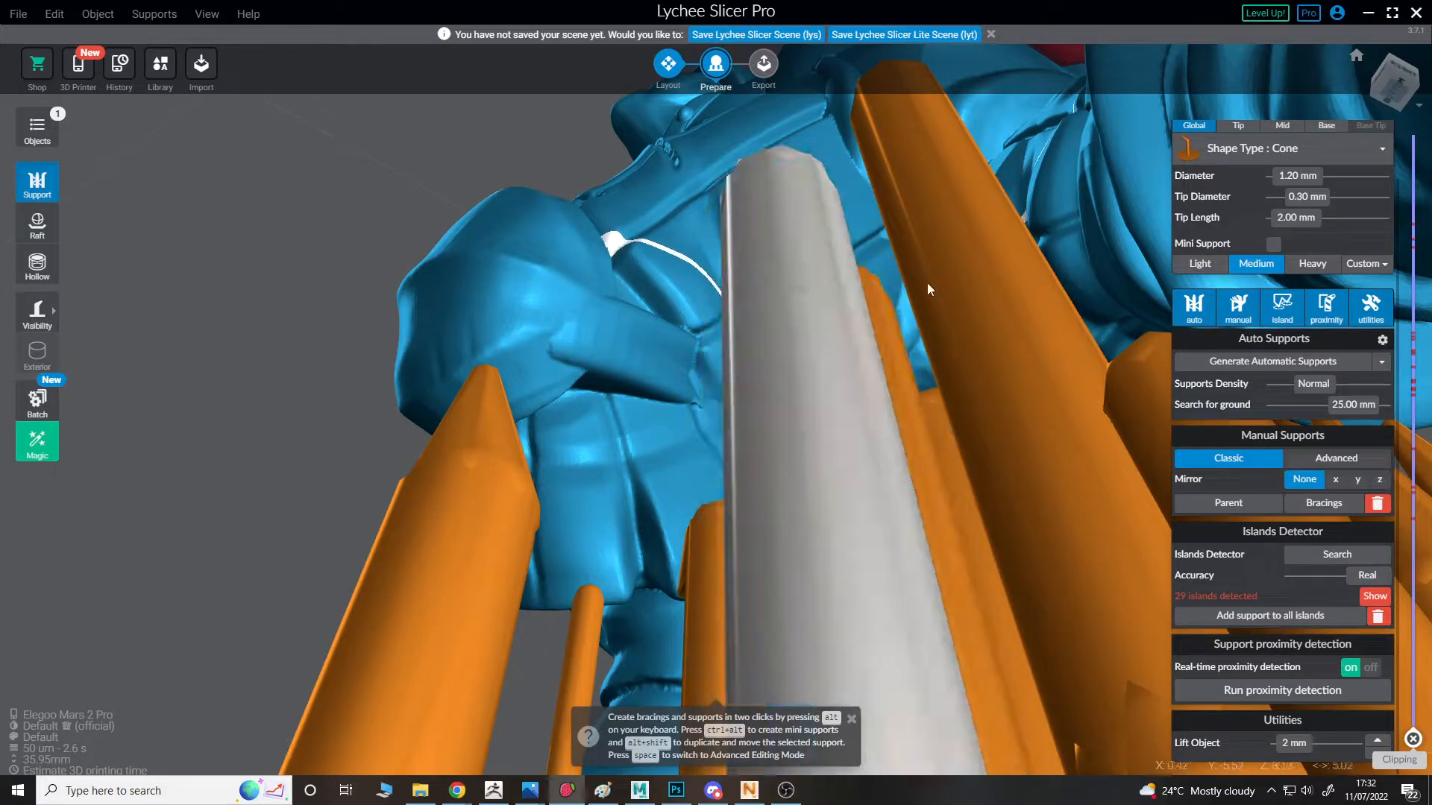
scroll(820, 298, "down", 5)
right_click_drag(820, 298, 763, 470)
left_click(814, 579)
scroll(763, 470, "up", 3)
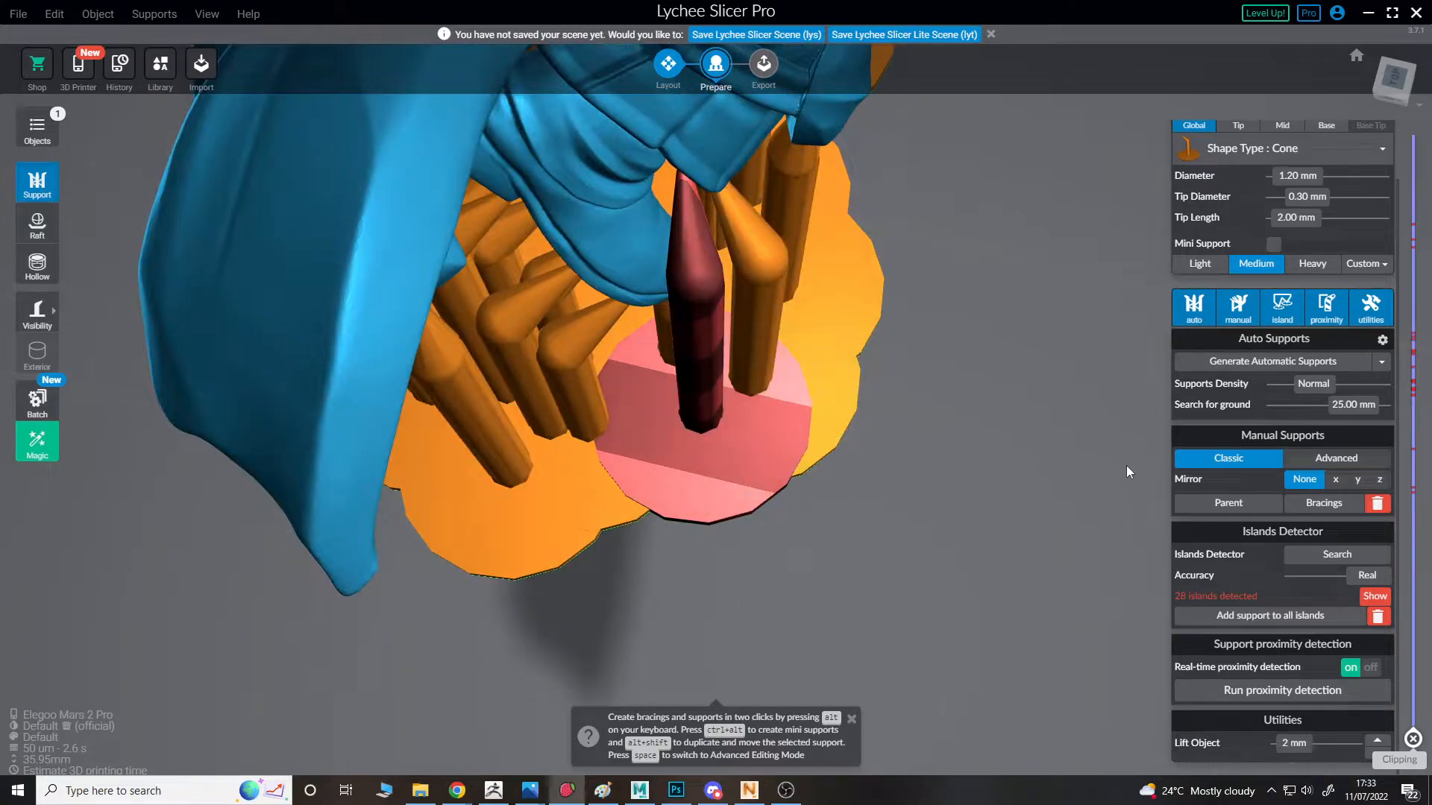
- Use Advanced editing to reposition the supports beneath the bent knee that stand too close to each other
middle_click_drag(769, 409, 783, 503)
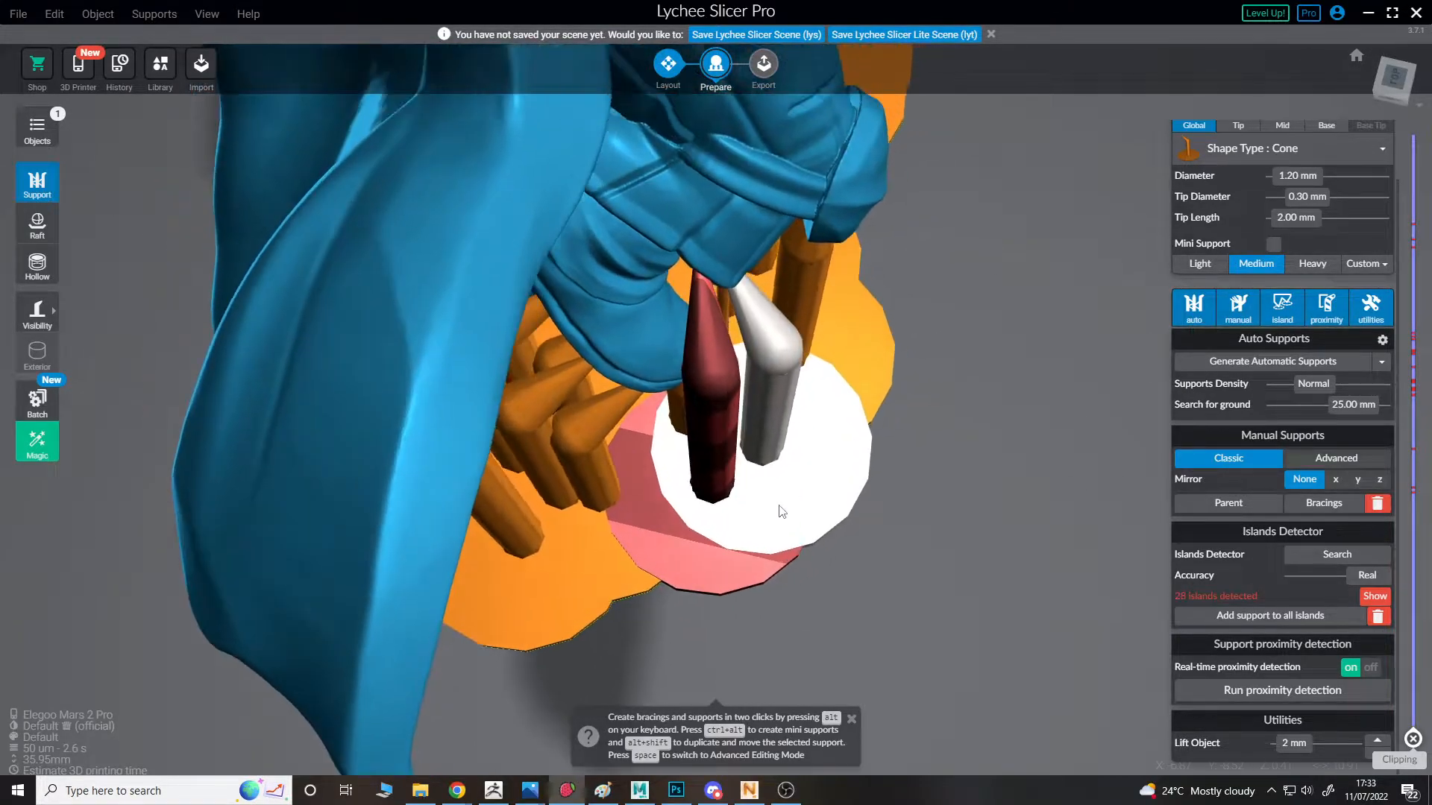
key("alt")
right_click_drag(655, 498, 835, 306)
right_click_drag(756, 169, 692, 436)
scroll(704, 162, "up", 5)
key("space")
left_click(701, 397)
left_click_drag(749, 390, 745, 403)
key("space")
right_click_drag(745, 402, 692, 248)
key("space")
left_click(729, 264)
left_click_drag(737, 273, 732, 260)
key("space")
- Add Medium supports at the remaining marked islands on the lower body, including the pouch and the cloak's lower edge
right_click_drag(733, 261, 732, 293)
left_click(734, 246)
left_click(867, 283)
left_click(732, 293)
right_click_drag(853, 303, 426, 359)
left_click(426, 357)
right_click_drag(466, 403, 585, 471)
left_click(581, 398)
right_click_drag(660, 320, 800, 261)
left_click(793, 247)
- Add Light supports with 0.12 mm tips at the islands beneath the strap and buckle details on the torso's side
left_click(1199, 263)
scroll(754, 176, "up", 5)
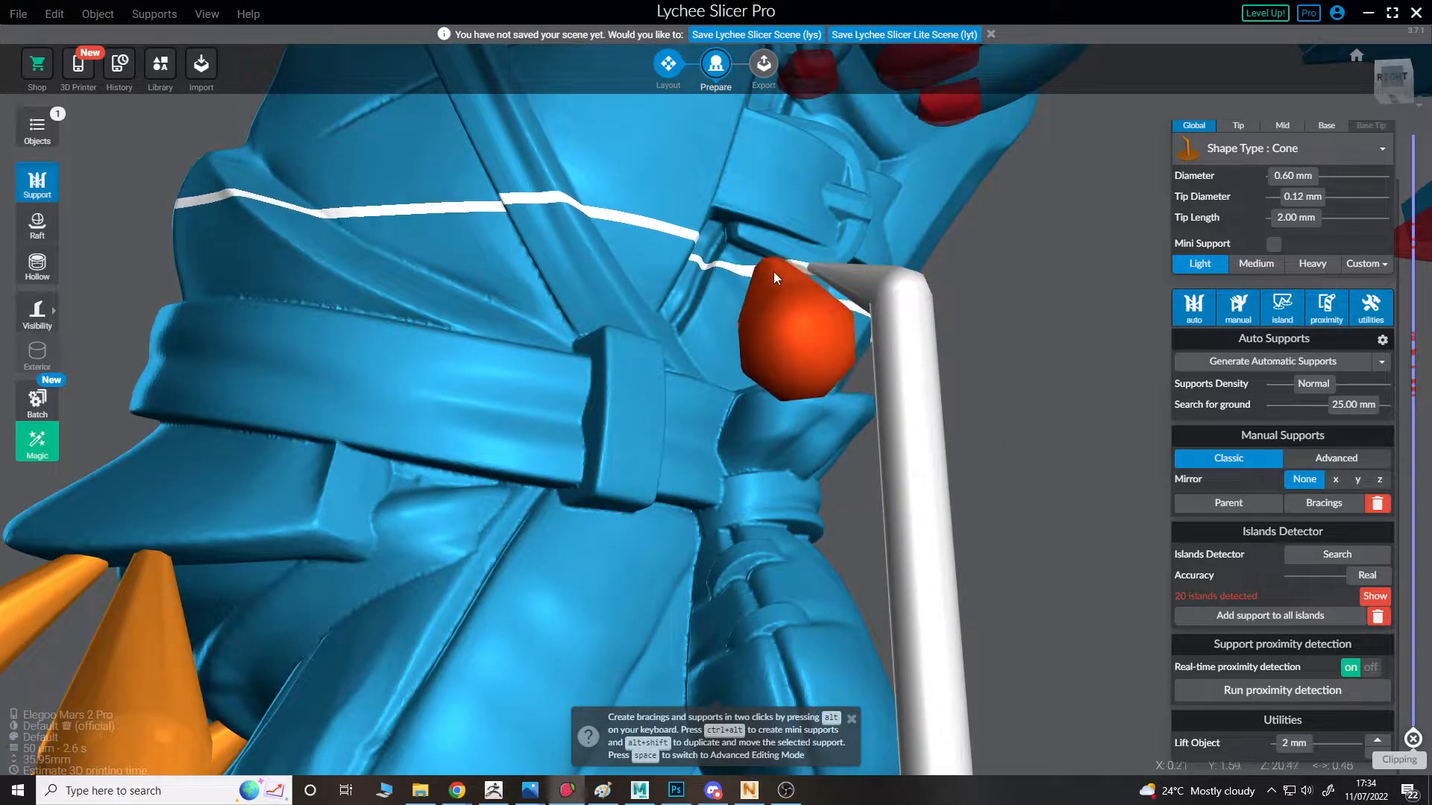
mouse_move(776, 283)
right_mouse_down()
mouse_move(820, 273)
mouse_move(835, 172)
mouse_move(800, 310)
mouse_move(756, 295)
mouse_move(878, 318)
mouse_move(946, 365)
mouse_move(715, 364)
mouse_move(476, 314)
mouse_move(486, 292)
mouse_move(461, 387)
mouse_move(489, 303)
mouse_move(823, 334)
mouse_move(794, 323)
right_mouse_up()
left_click(799, 281)
left_click(856, 311)
left_click(946, 355)
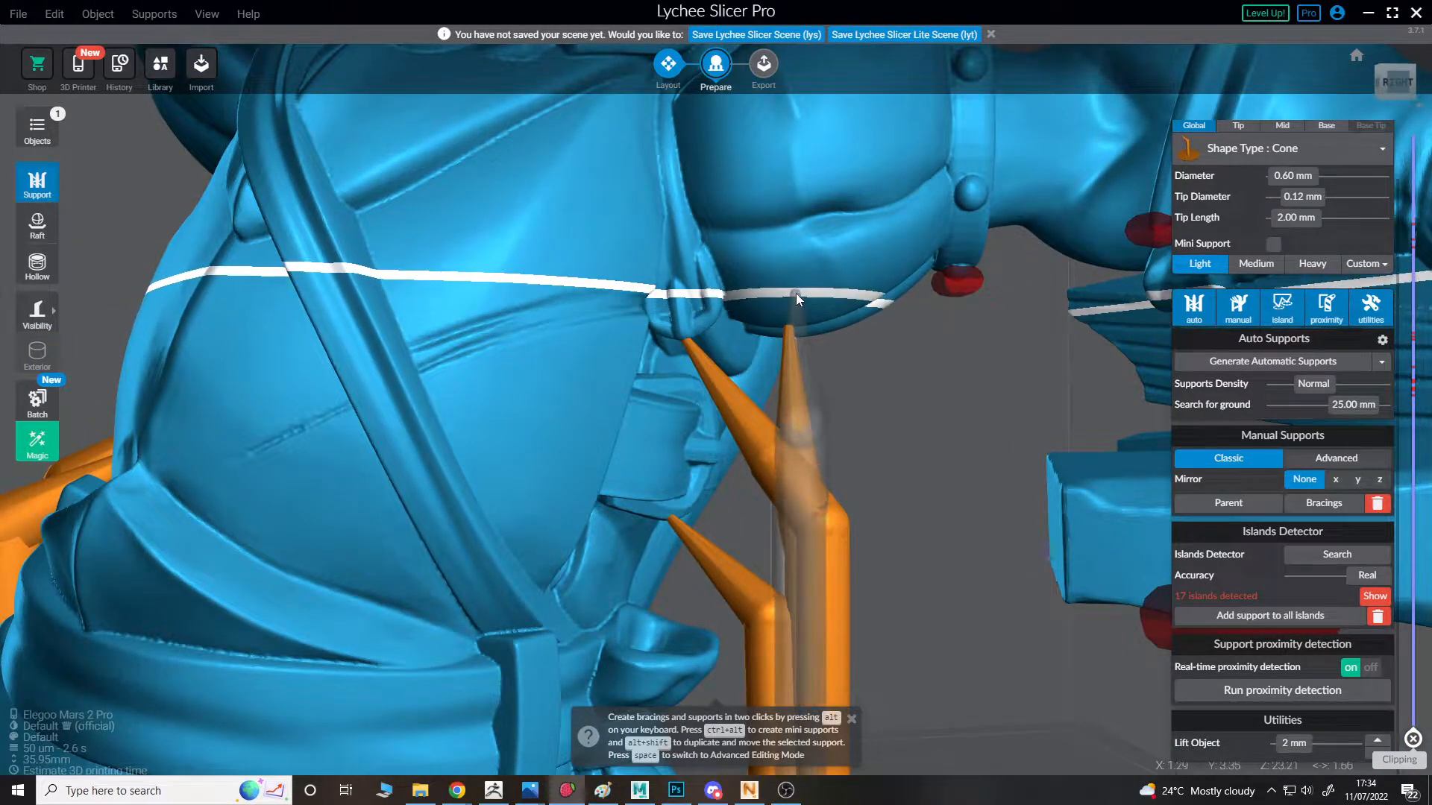
- Place Light supports beneath the puffed upper sleeve of the arm holding the crossbow
left_click(792, 325)
right_click_drag(792, 325, 896, 462)
scroll(668, 183, "up", 3)
left_click(1102, 461)
left_click(819, 364)
left_click(838, 419)
- Add a Light mini support with a 0.12 mm tip beneath the island on the guard's earlobe
left_click(812, 502, "ctrl+alt")
scroll(896, 462, "up", 6)
right_click_drag(774, 427, 458, 360)
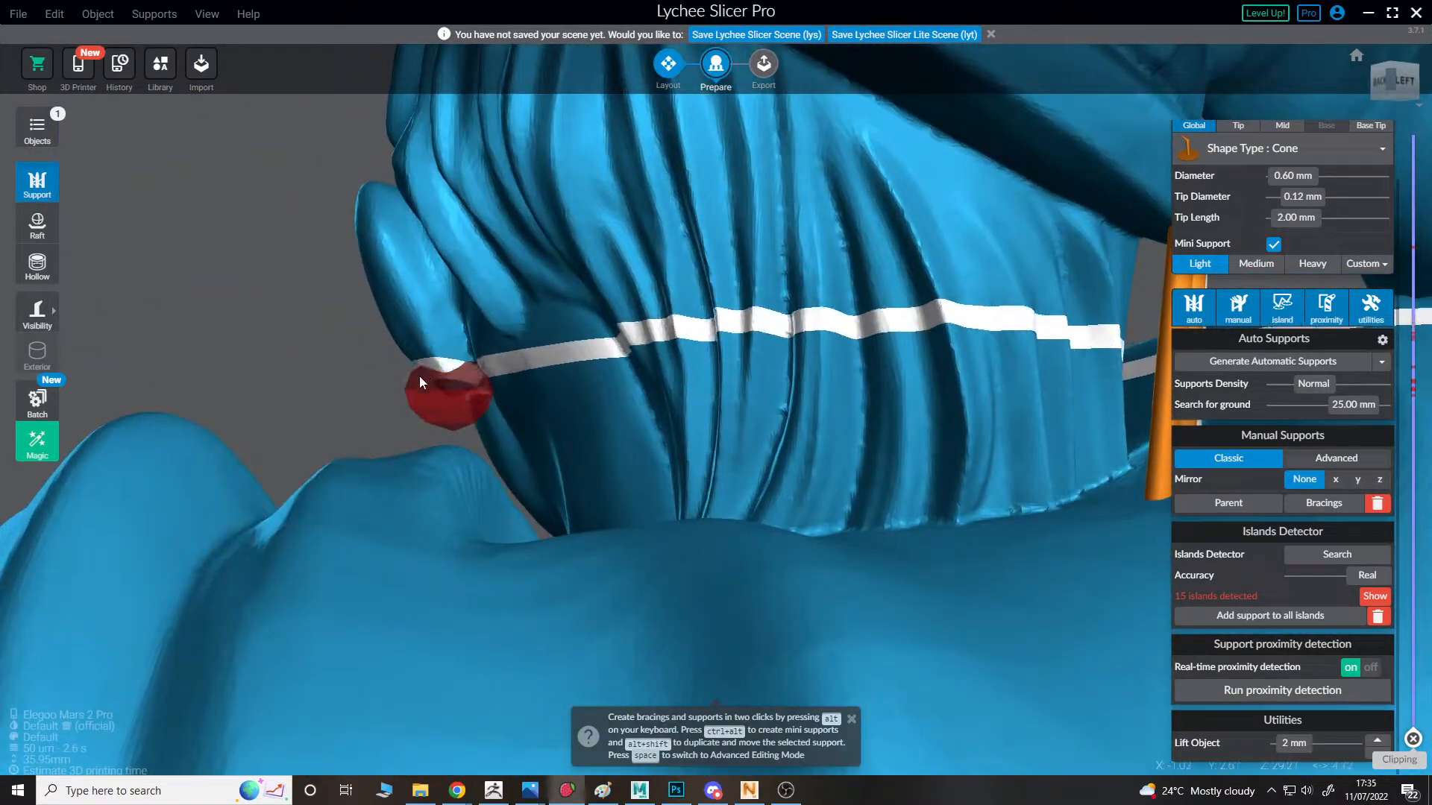
left_click(543, 428)
right_click_drag(393, 450, 914, 441)
scroll(914, 441, "down", 5)
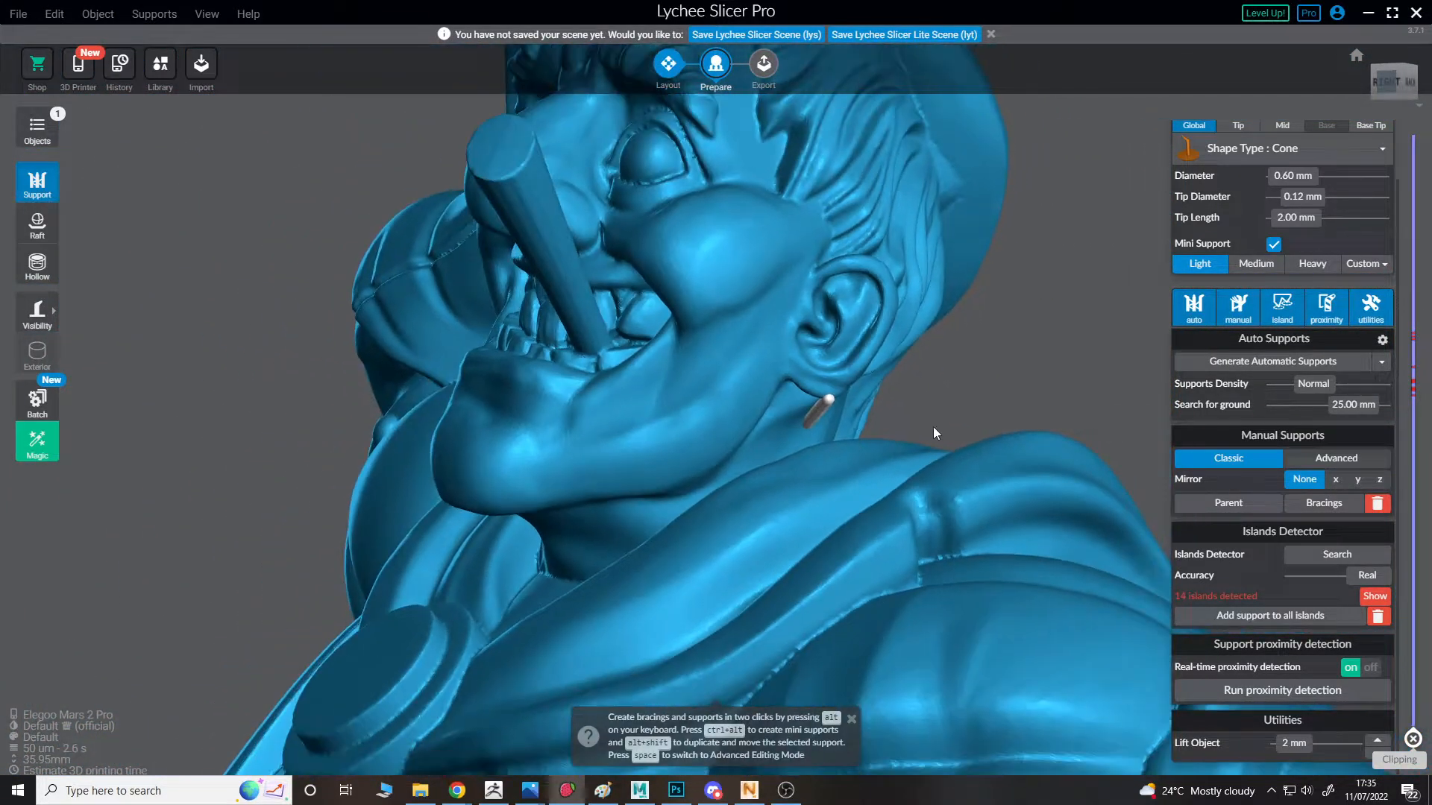
scroll(923, 359, "up", 3)
right_click_drag(913, 447, 964, 437)
scroll(992, 346, "up", 2)
scroll(589, 413, "down", 8)
key("space")
key("space")
scroll(964, 437, "down", 5)
- Add a slanted support beneath the sleeve of the raised arm
right_click_drag(615, 366, 929, 409)
right_click_drag(584, 201, 857, 400)
left_click(1252, 264)
left_click(1199, 264)
left_click(608, 203)
right_click_drag(607, 202, 631, 203)
left_click(585, 358)
right_click_drag(584, 358, 887, 293)
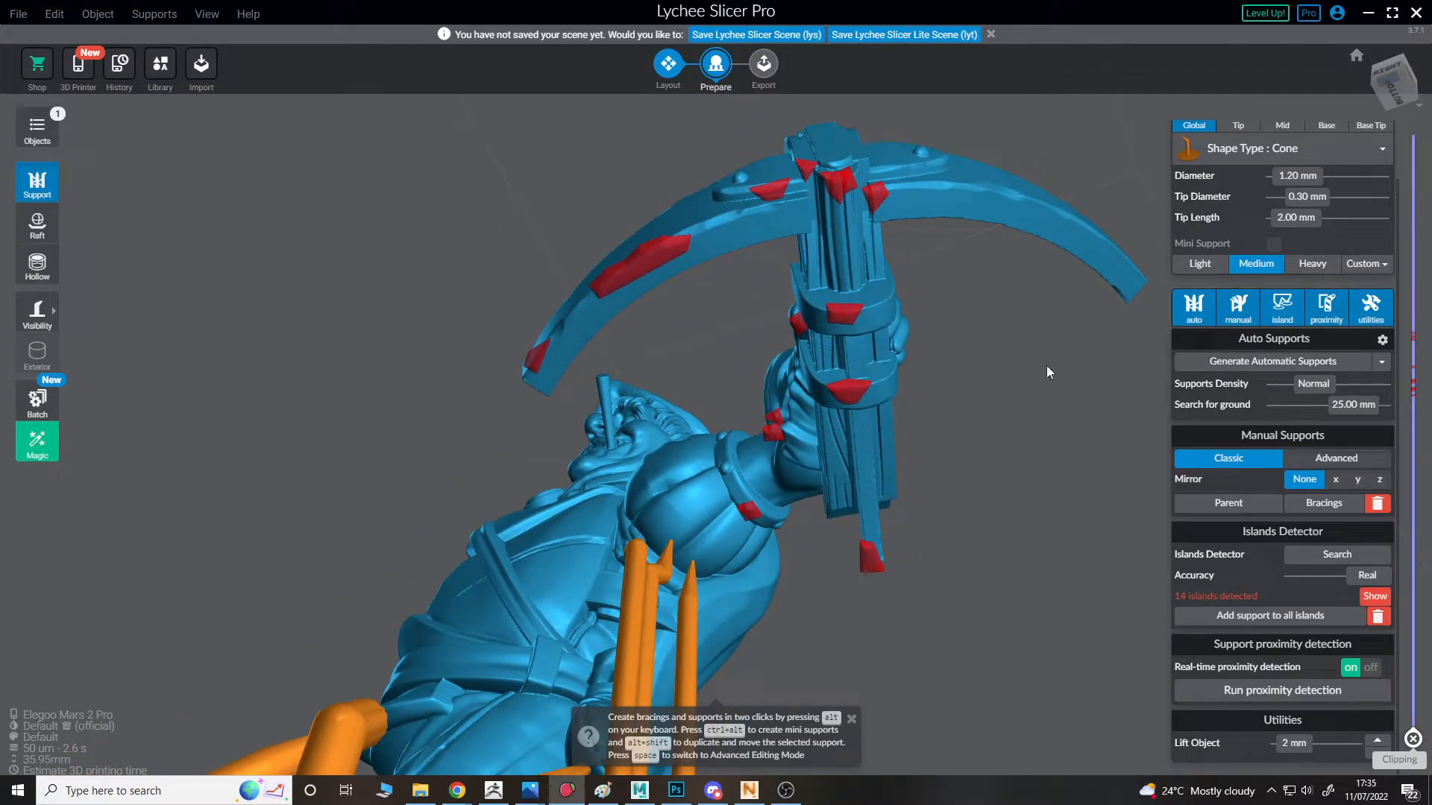
- Add a row of Medium supports with 0.30 mm tips along the underside of the crossbow's curved bow
left_click(538, 370)
left_click_drag(596, 357, 550, 280)
left_click(550, 280)
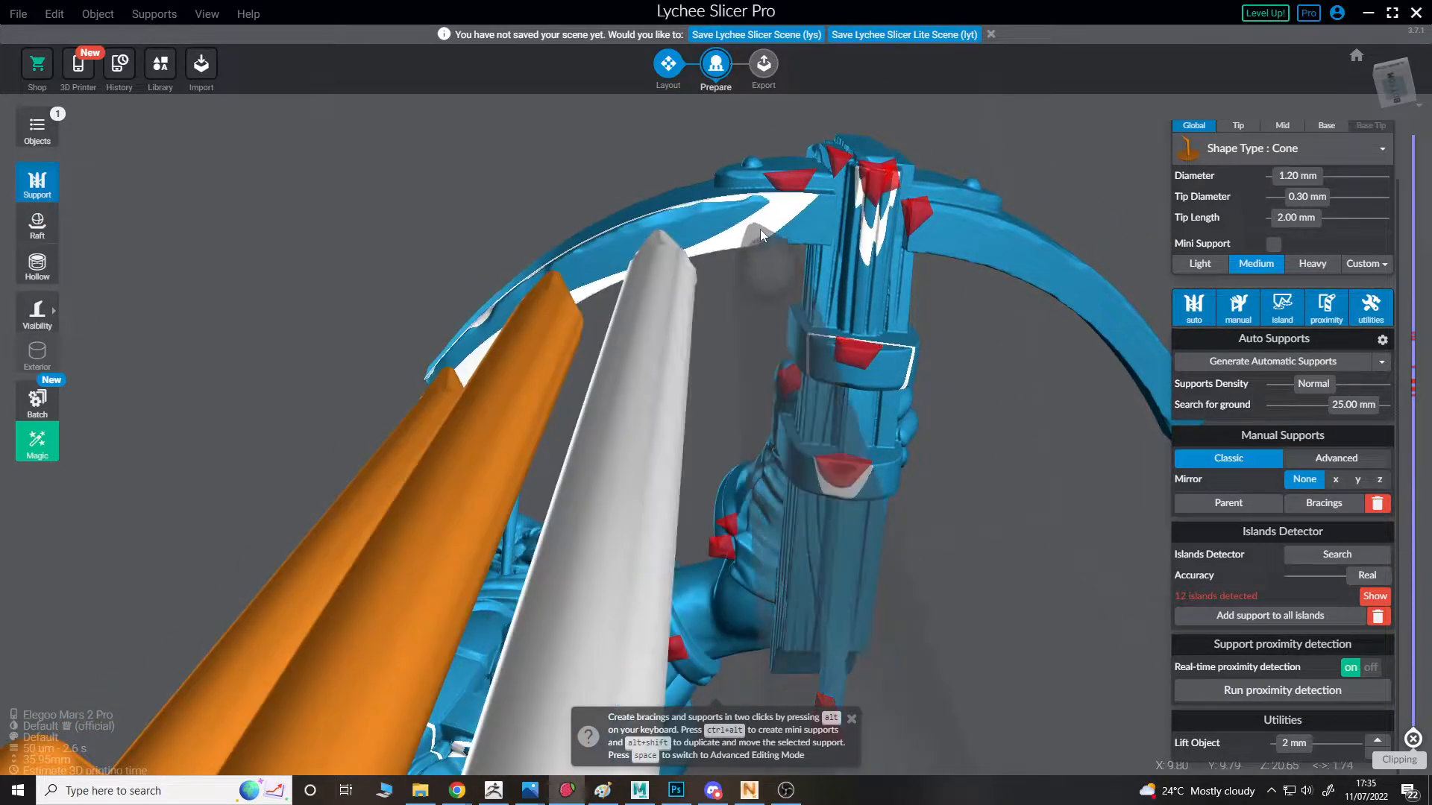
left_click_drag(786, 210, 861, 248)
left_click(843, 185)
left_click(964, 294)
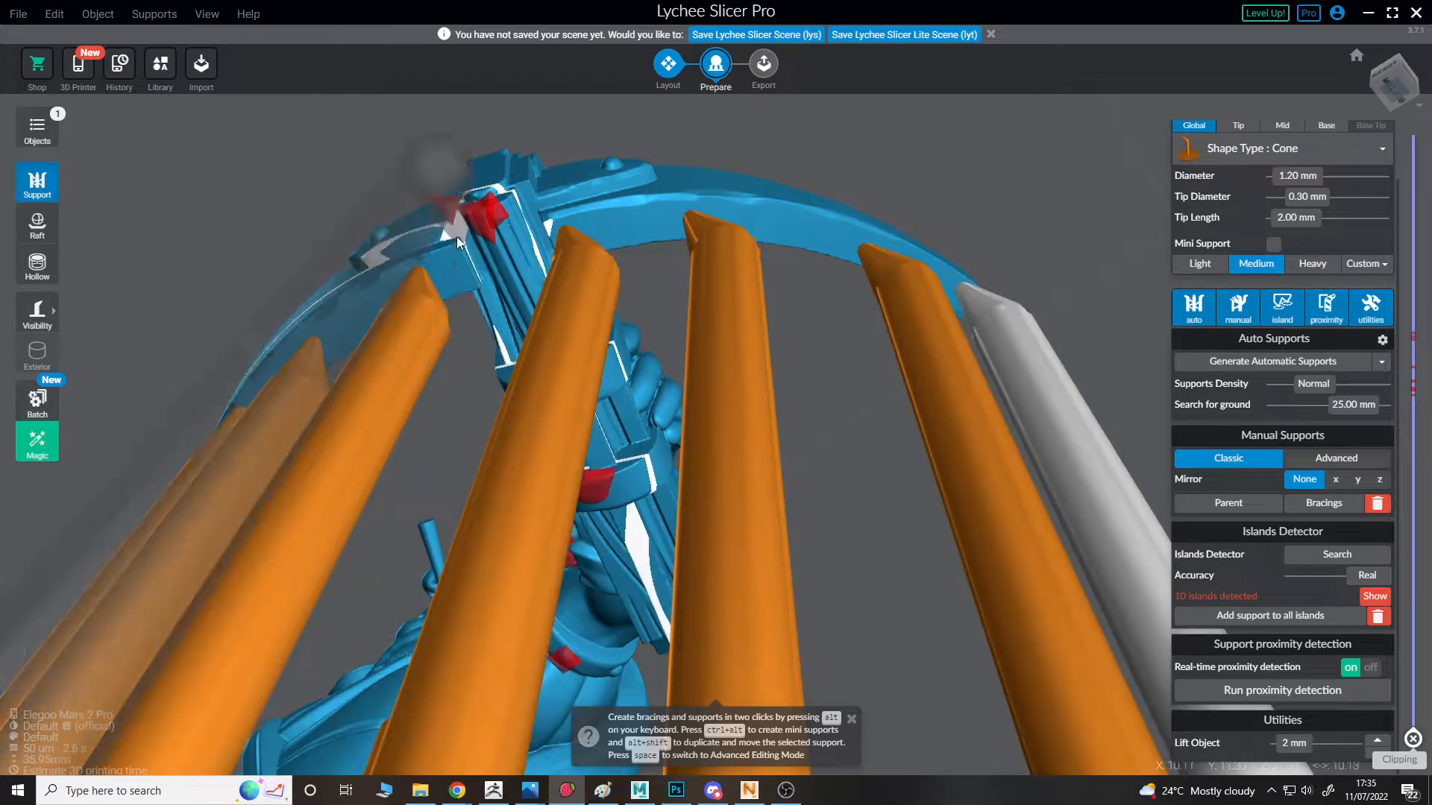
- Add Medium supports at the islands on the front of the crossbow stock and on its binding rings
left_click(490, 218)
left_click_drag(491, 218, 672, 180)
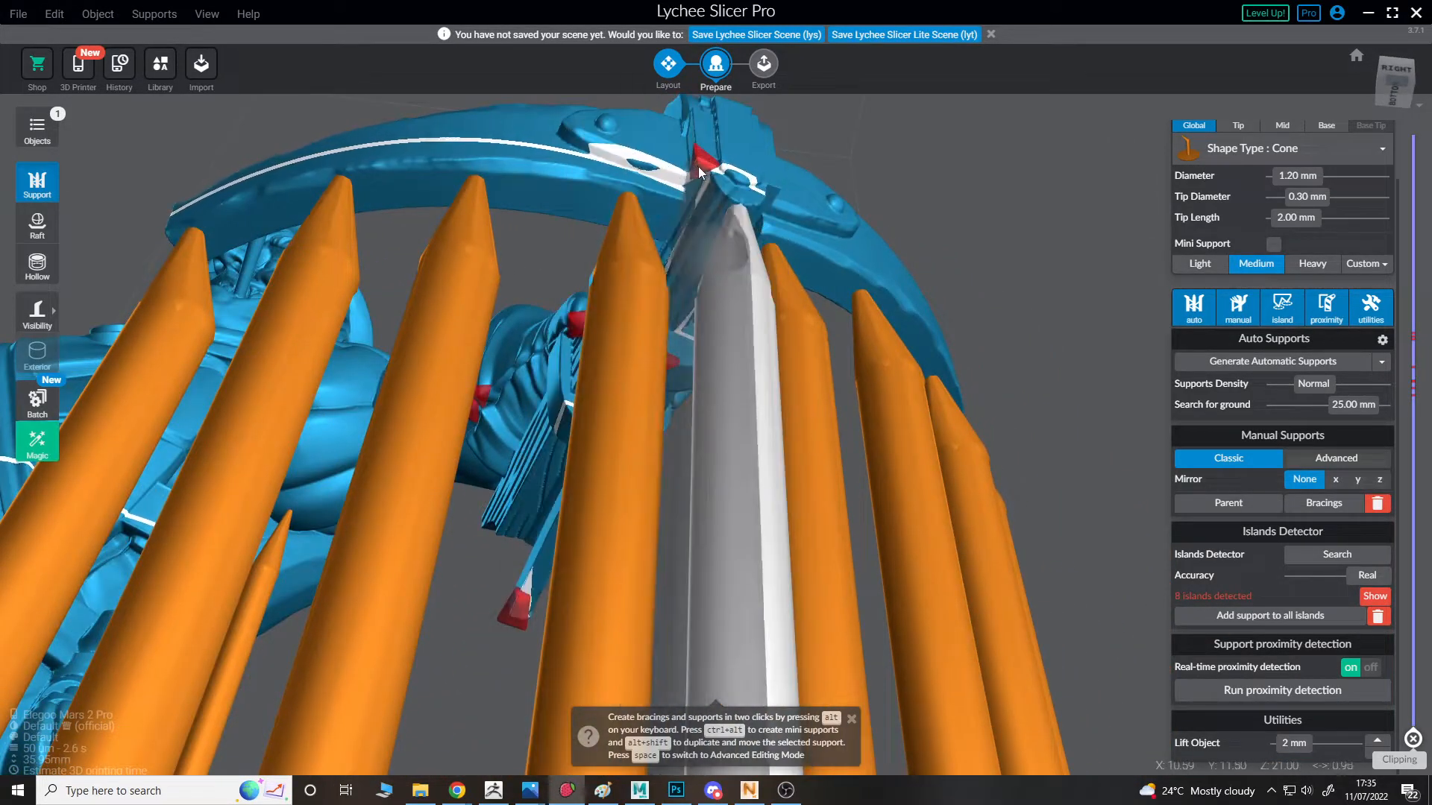
left_click_drag(957, 219, 651, 379)
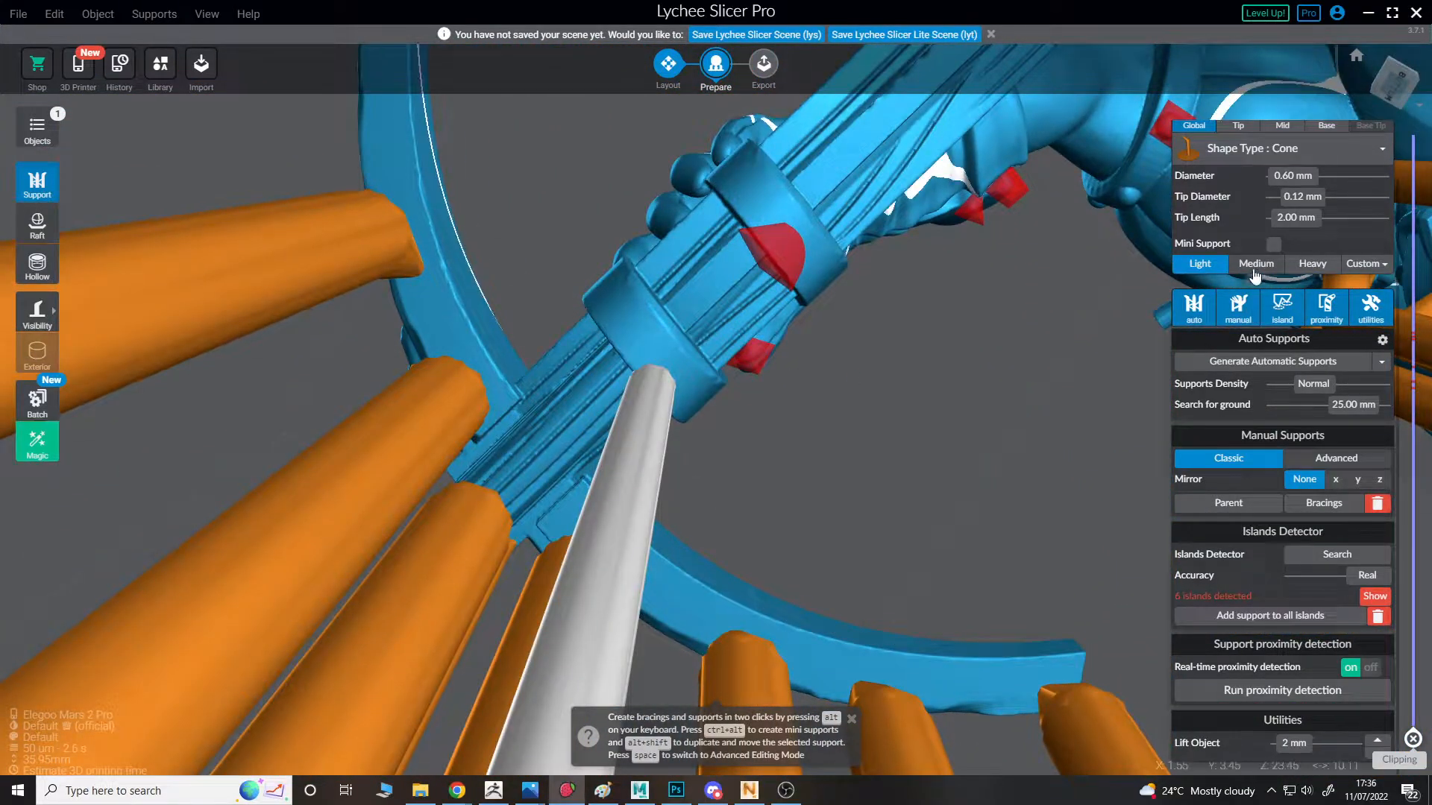
left_click_drag(871, 309, 669, 323)
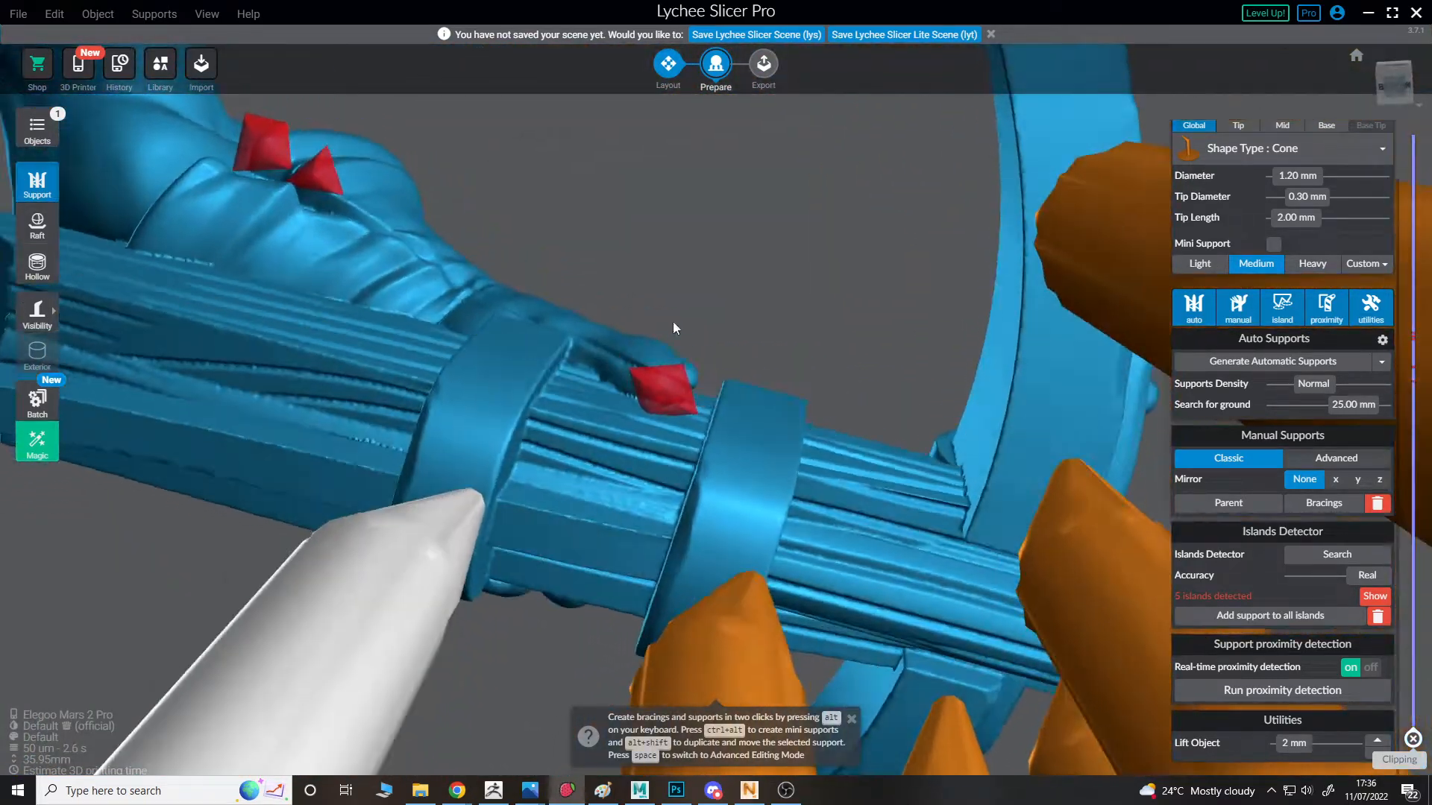
left_click_drag(670, 395, 724, 497)
- Place Medium supports beneath the trigger lever and the rear end of the crossbow stock
left_click_drag(799, 589, 971, 282)
scroll(895, 254, "up", 3)
key("space")
key("space")
left_click_drag(994, 395, 782, 297)
left_click_drag(1098, 338, 1017, 433)
left_click(712, 243)
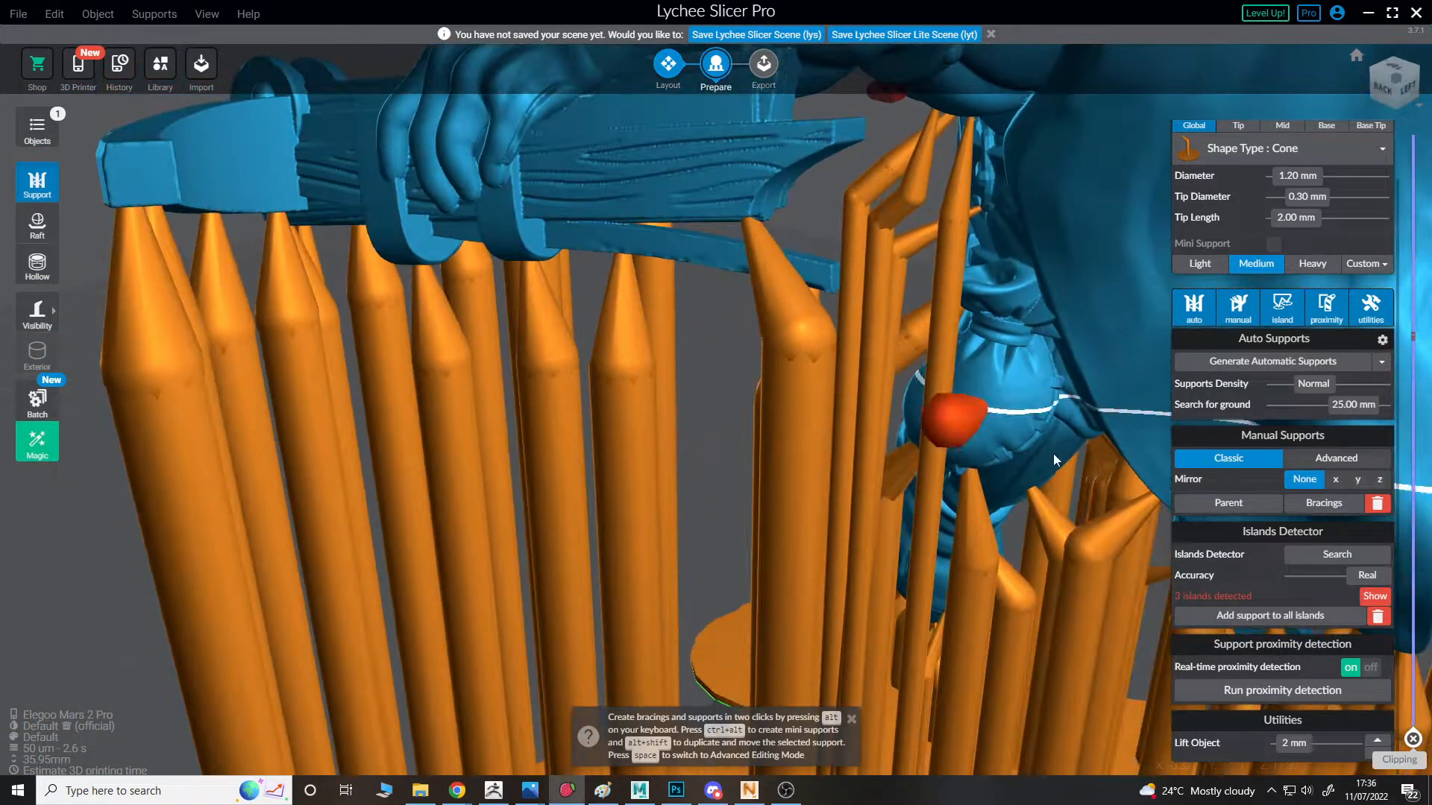
- Run the proximity detection and shift the joint of the flagged Light support beside the chest using Advanced editing
left_click(1315, 700)
left_click(651, 454)
left_click_drag(651, 454, 768, 257)
left_click(928, 235)
key("space")
key("space")
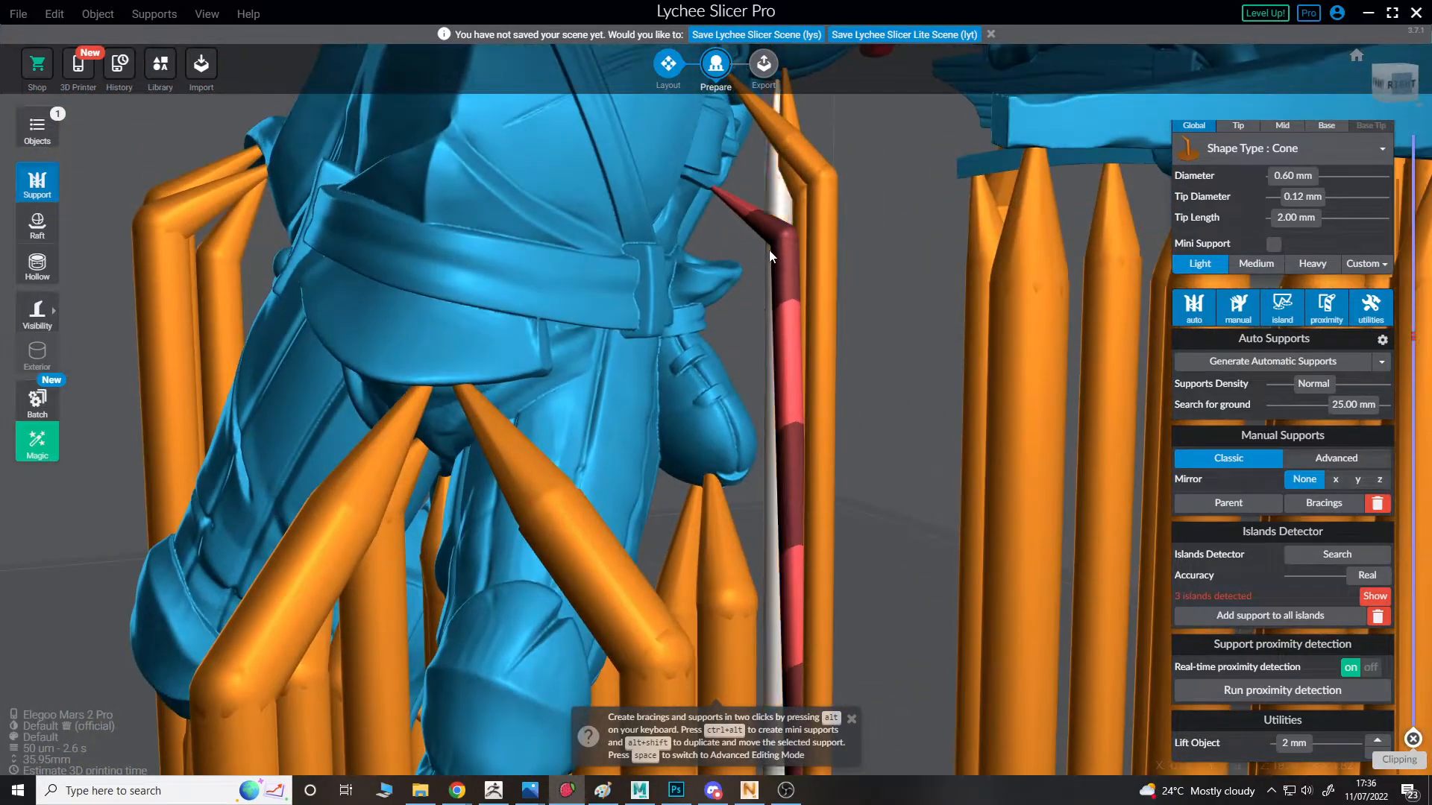
key("space")
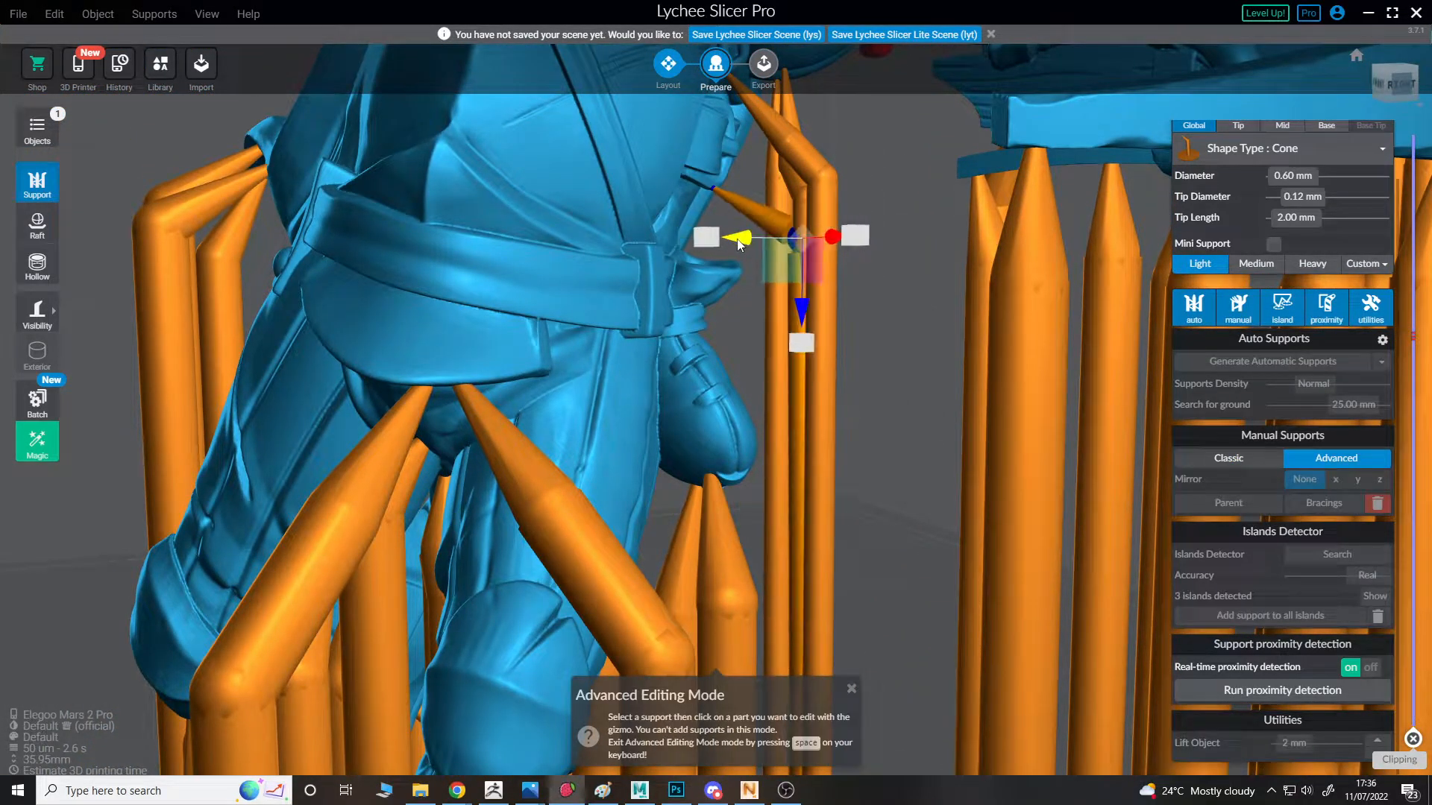
key("space")
- Rerun the proximity detection to check for other supports that are too close together
scroll(895, 238, "down", 5)
left_click_drag(895, 238, 1059, 228)
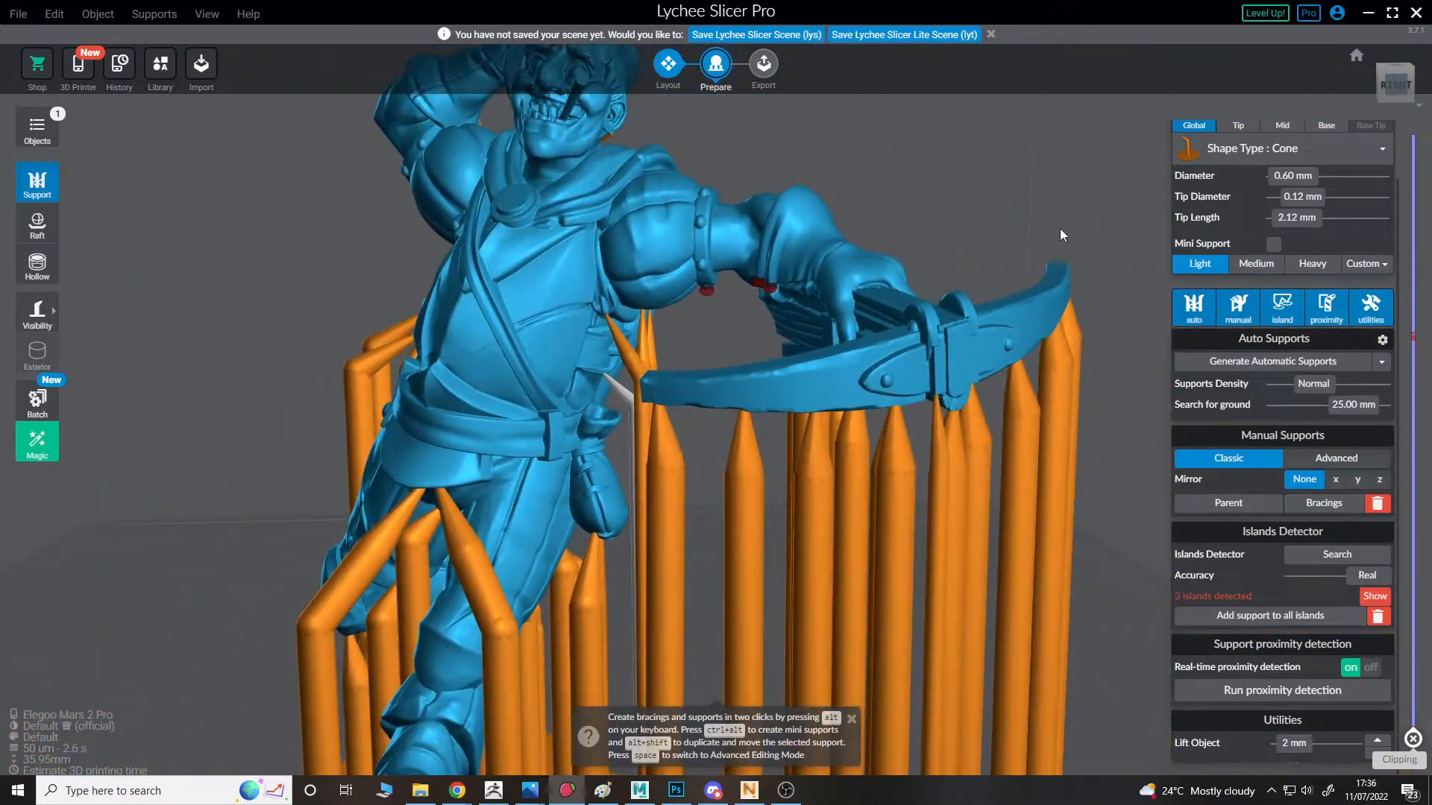
scroll(1059, 229, "up", 3)
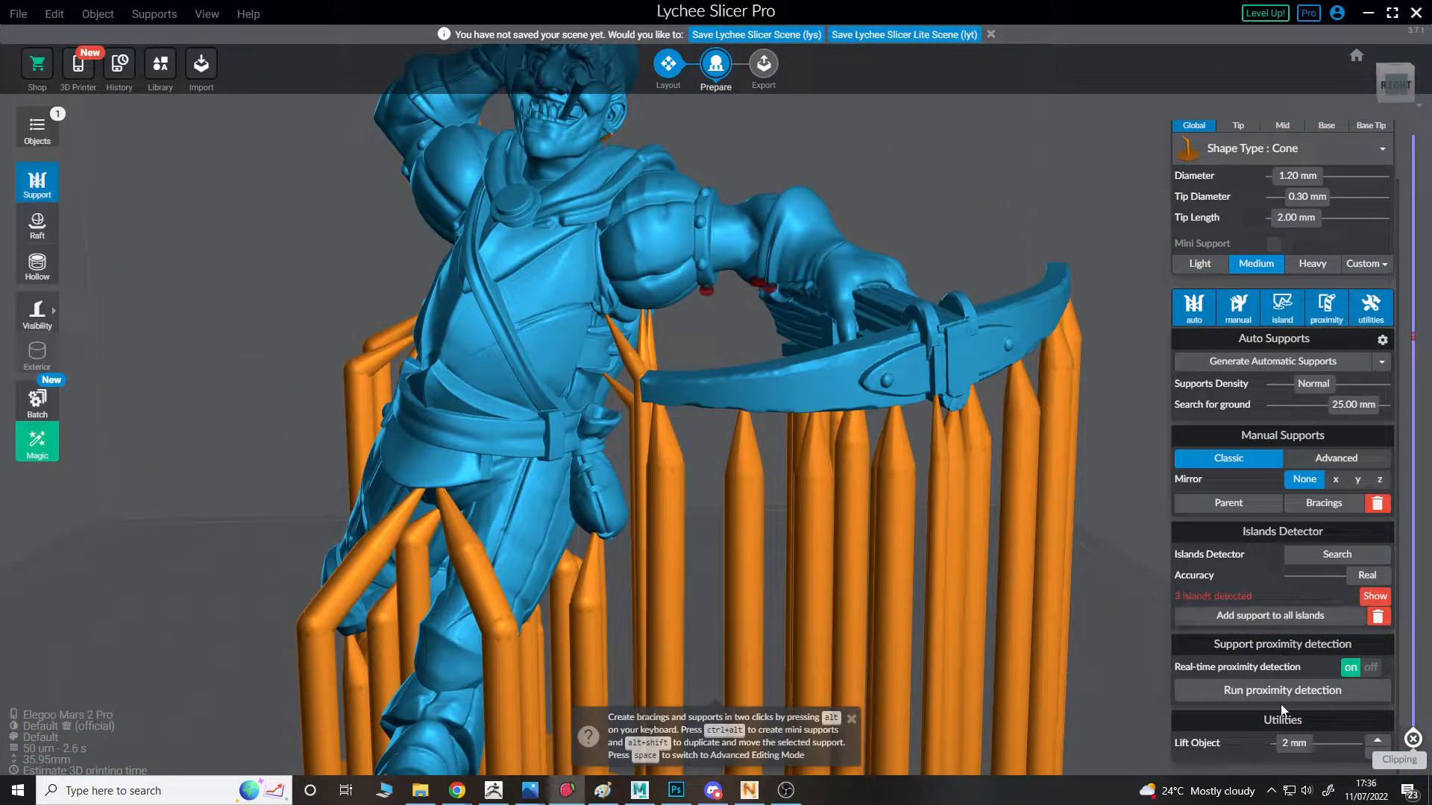
left_click(1279, 692)
left_click(643, 438)
- Move the upper joint of the Medium support under the crossbow stock's rear end outward, away from its neighbours
right_click_drag(969, 432, 347, 440)
scroll(549, 415, "up", 5)
right_click_drag(549, 412, 607, 413)
key("space")
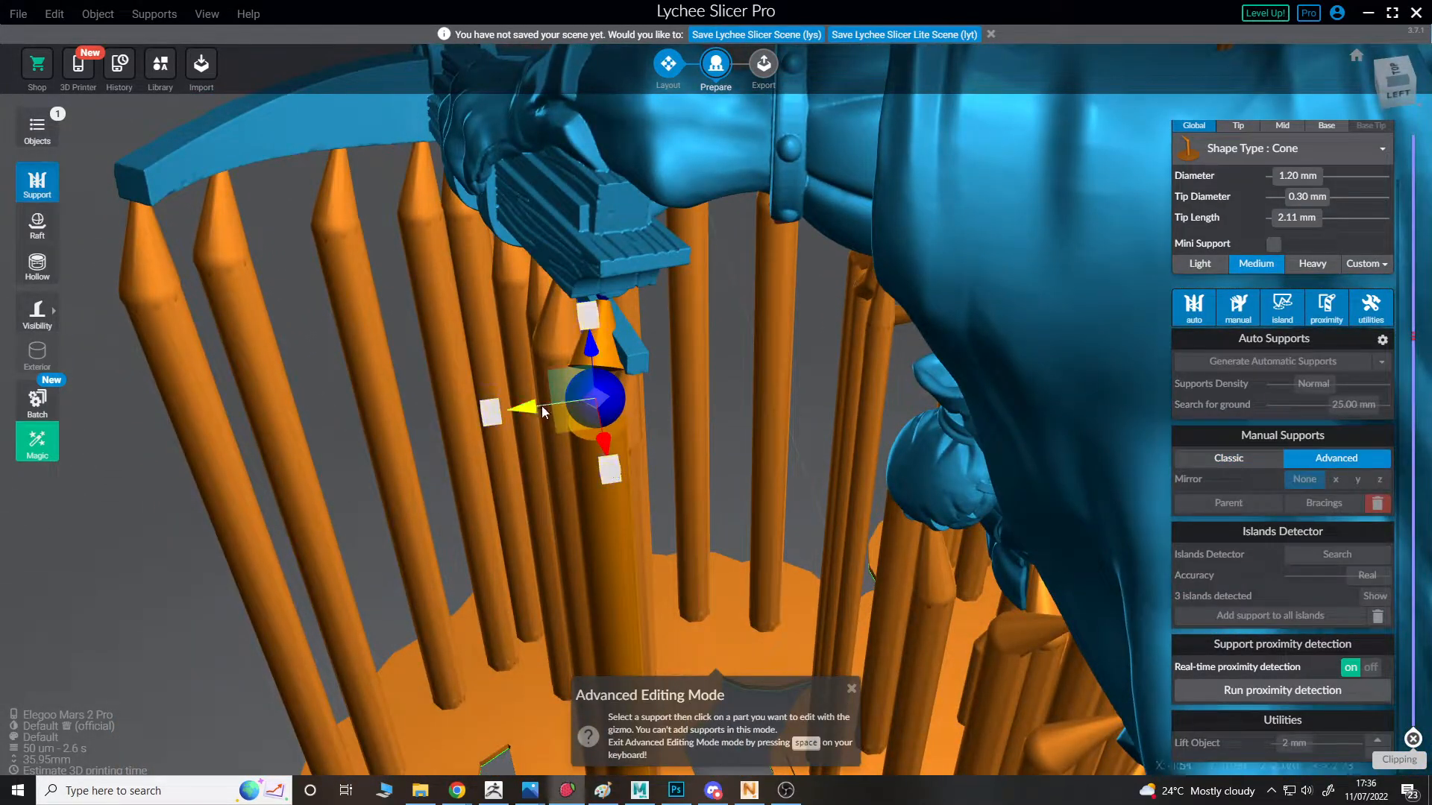
key("space")
right_click_drag(452, 392, 534, 211)
key("space")
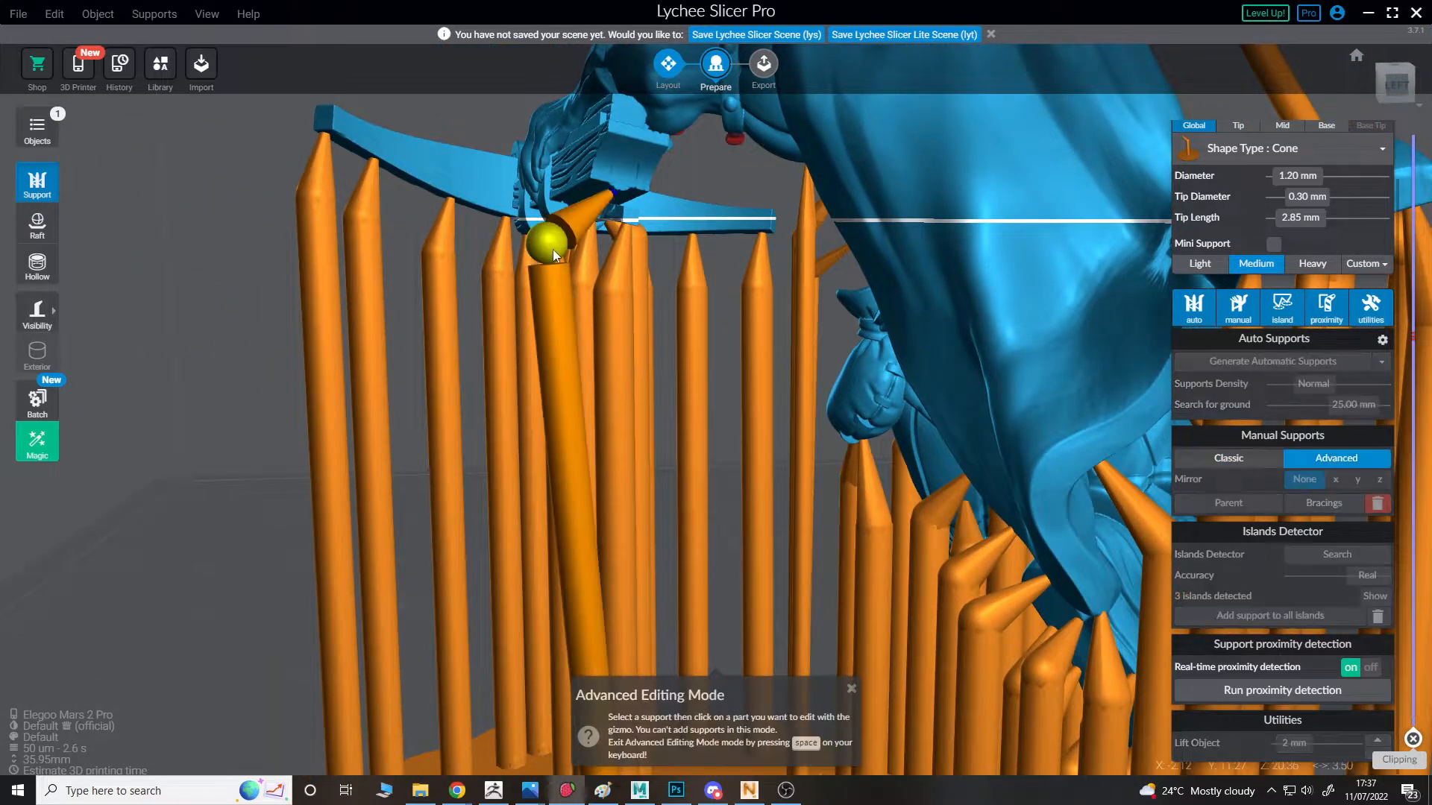
left_click(553, 249)
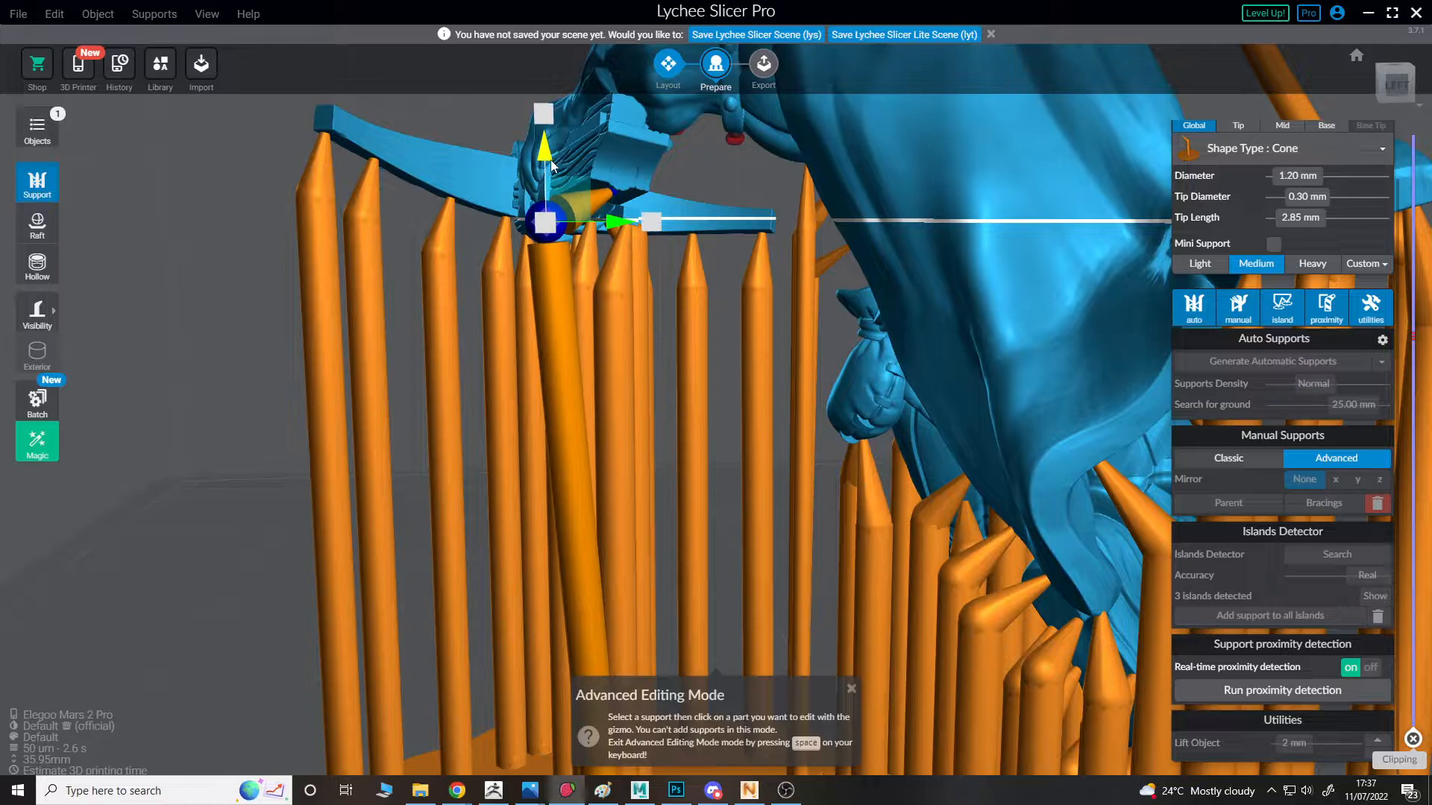
key("space")
left_click(586, 277)
left_click(551, 333)
key("space")
- Move the base of the crossbow stock's rear support away from the neighbouring support
scroll(571, 338, "down", 2)
right_click_drag(571, 337, 620, 522)
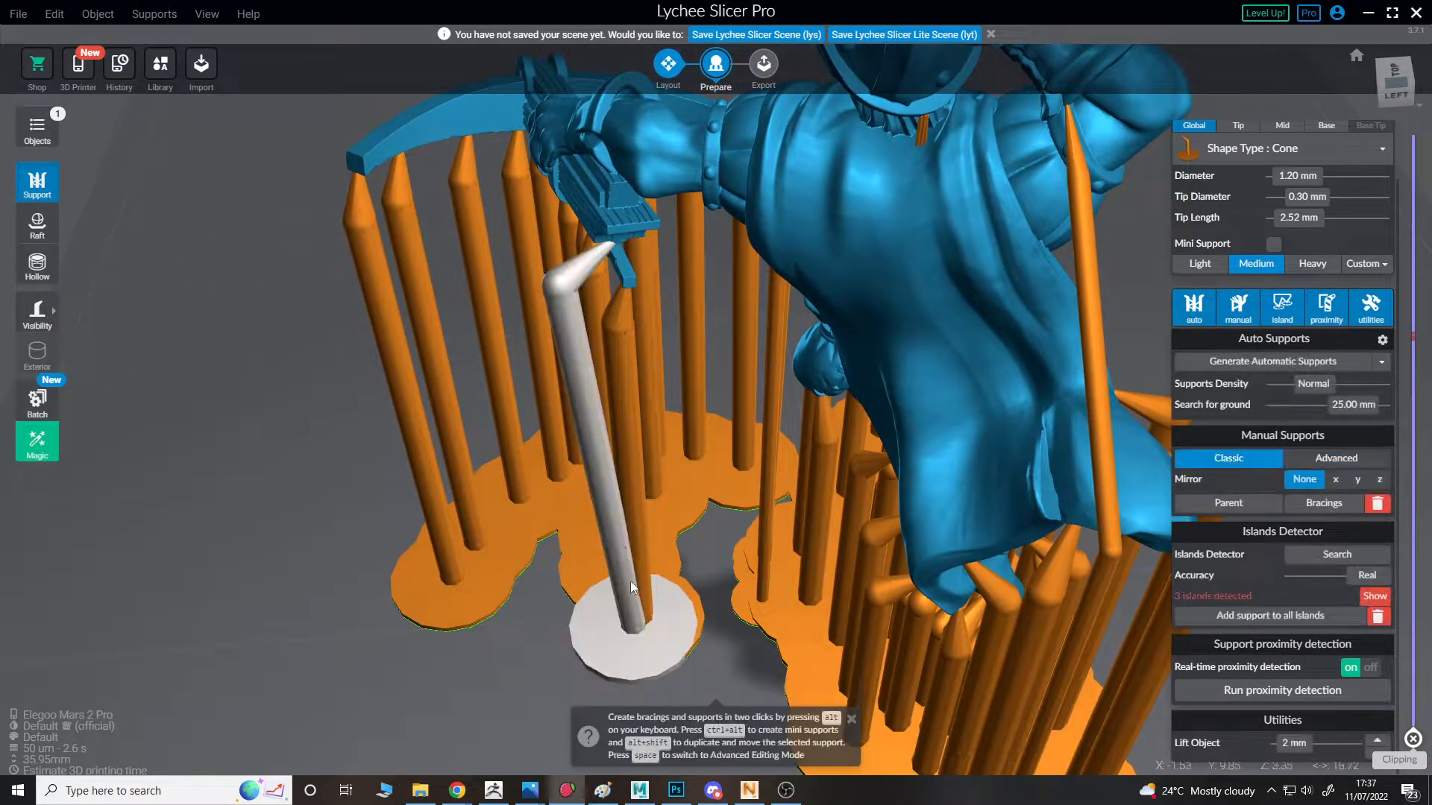
left_click_drag(631, 649, 592, 633)
key("space")
- Add Light supports with 0.12 mm tips beneath the elbow and forearm sleeve of the crossbow arm
right_click_drag(592, 633, 768, 326)
key("space")
scroll(692, 309, "up", 4)
left_click(679, 309)
left_click(714, 298)
scroll(744, 363, "up", 3)
left_click(747, 361)
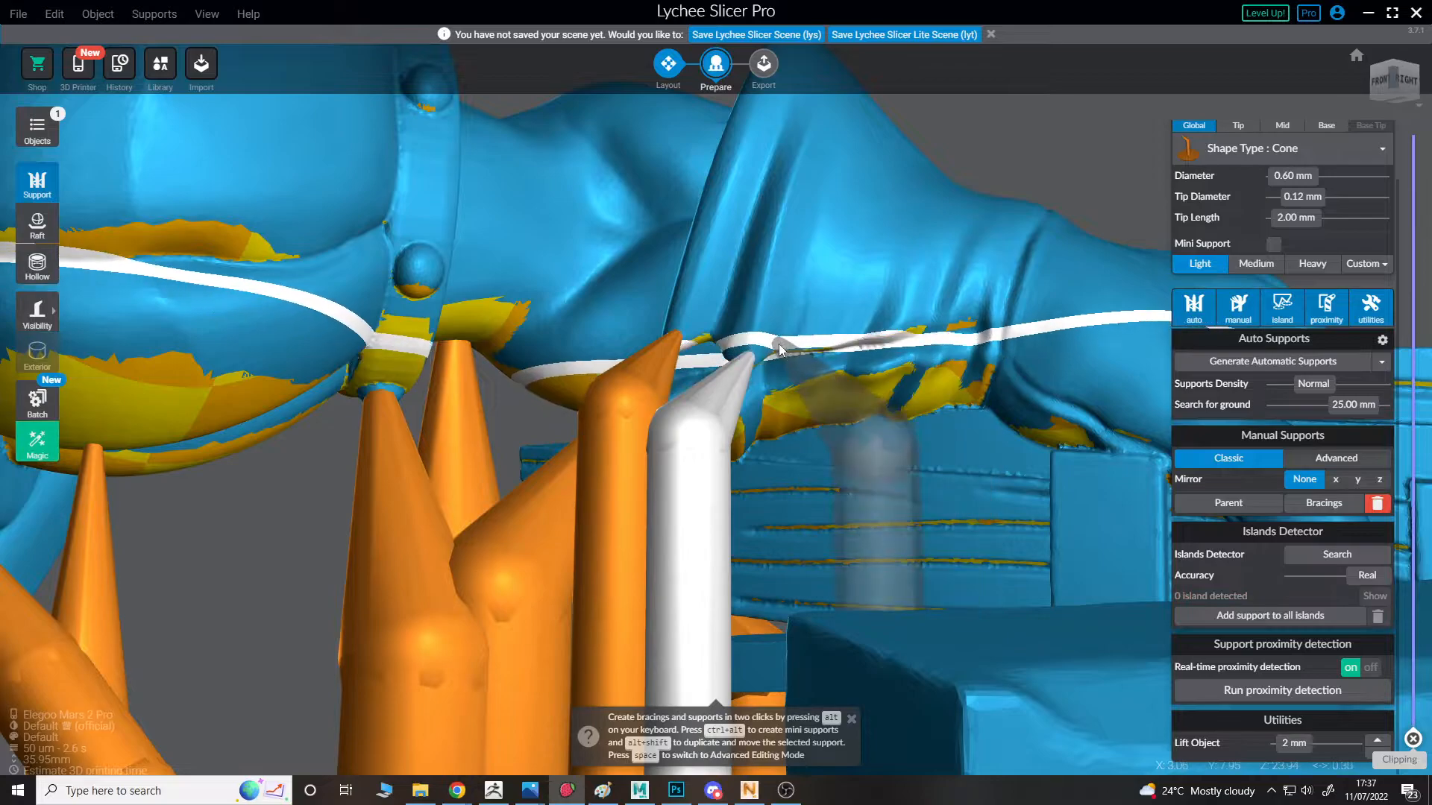
left_click(778, 344)
scroll(794, 358, "down", 10)
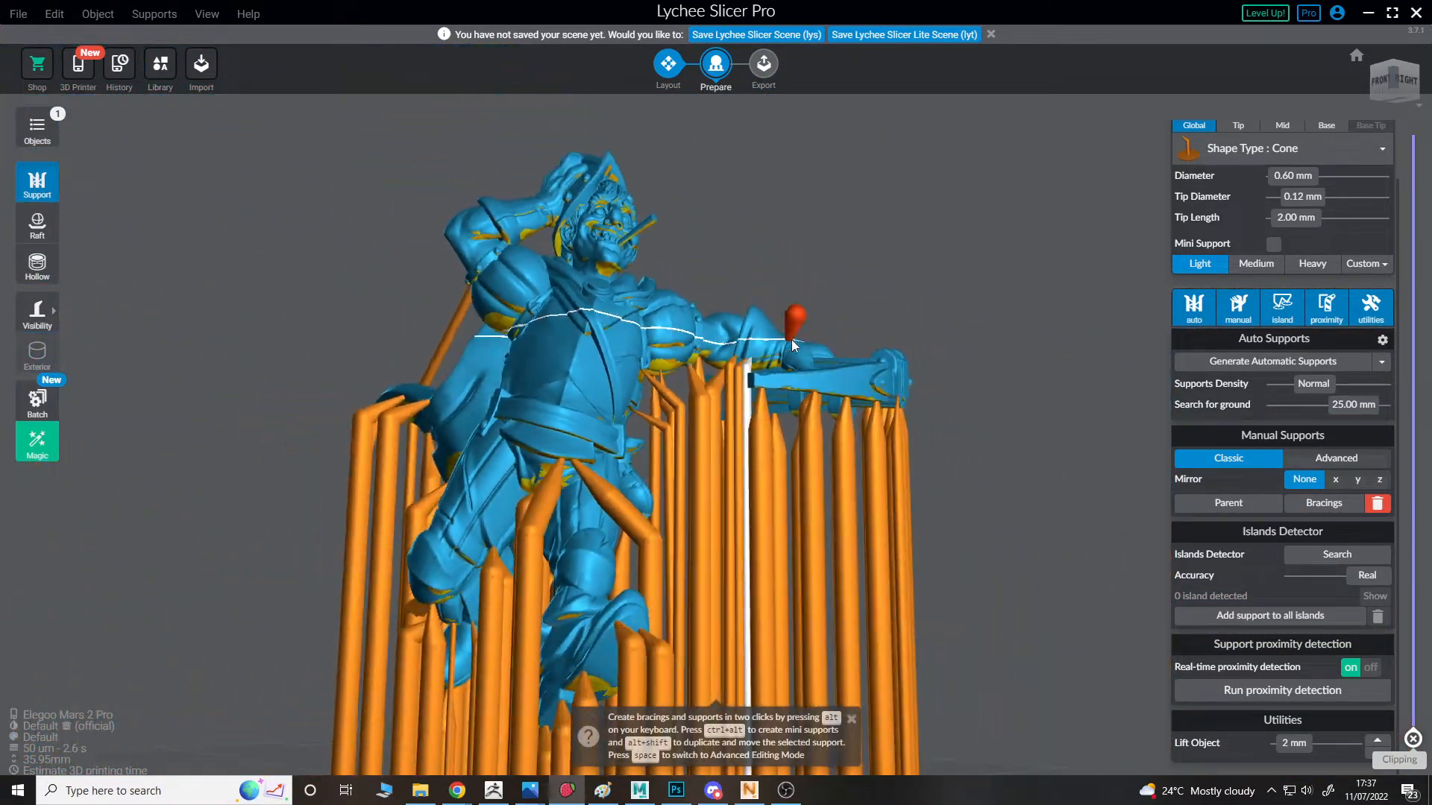
right_click_drag(795, 345, 1102, 309)
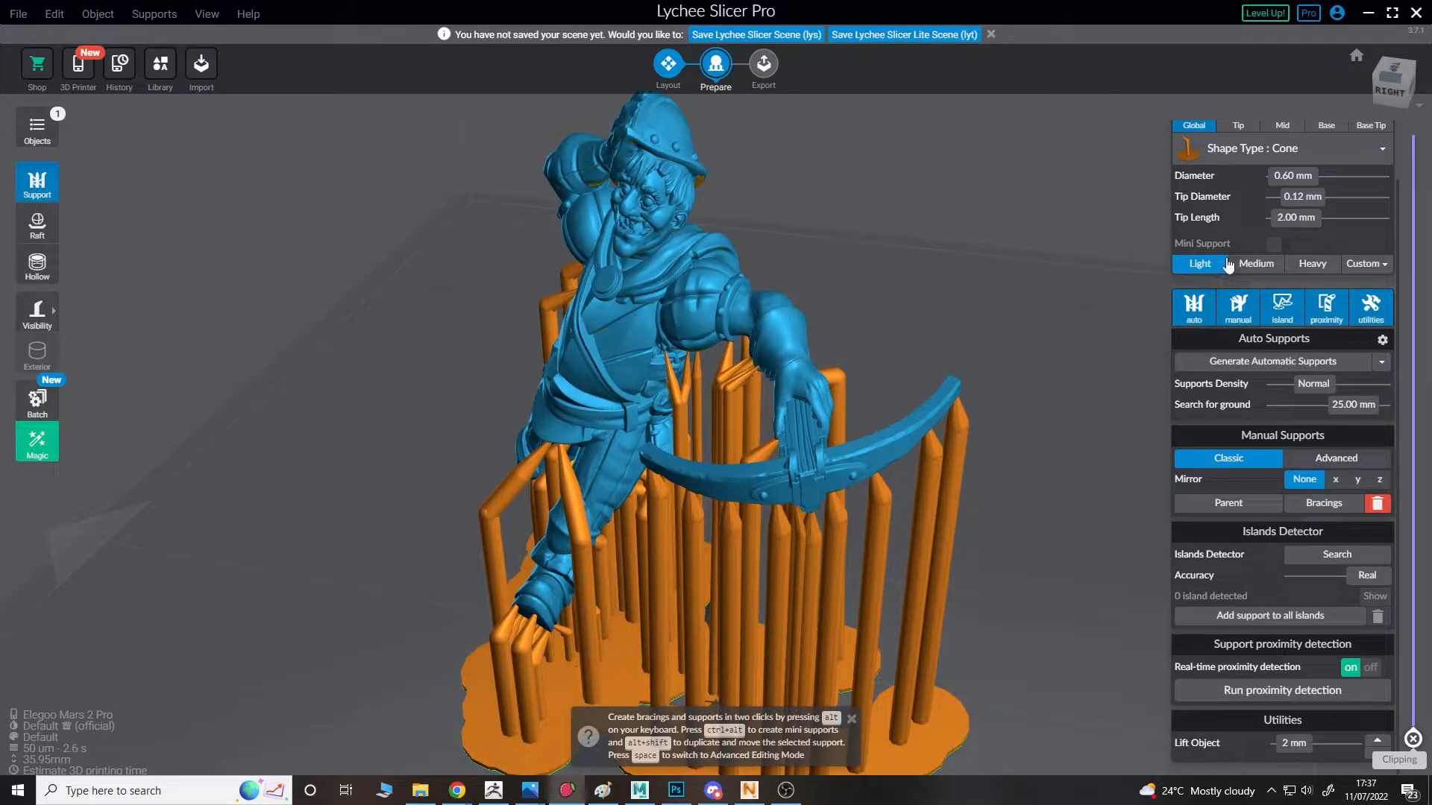
- Try to add supports to all remaining detected islands on the guard miniature
right_click_drag(951, 549, 1285, 649)
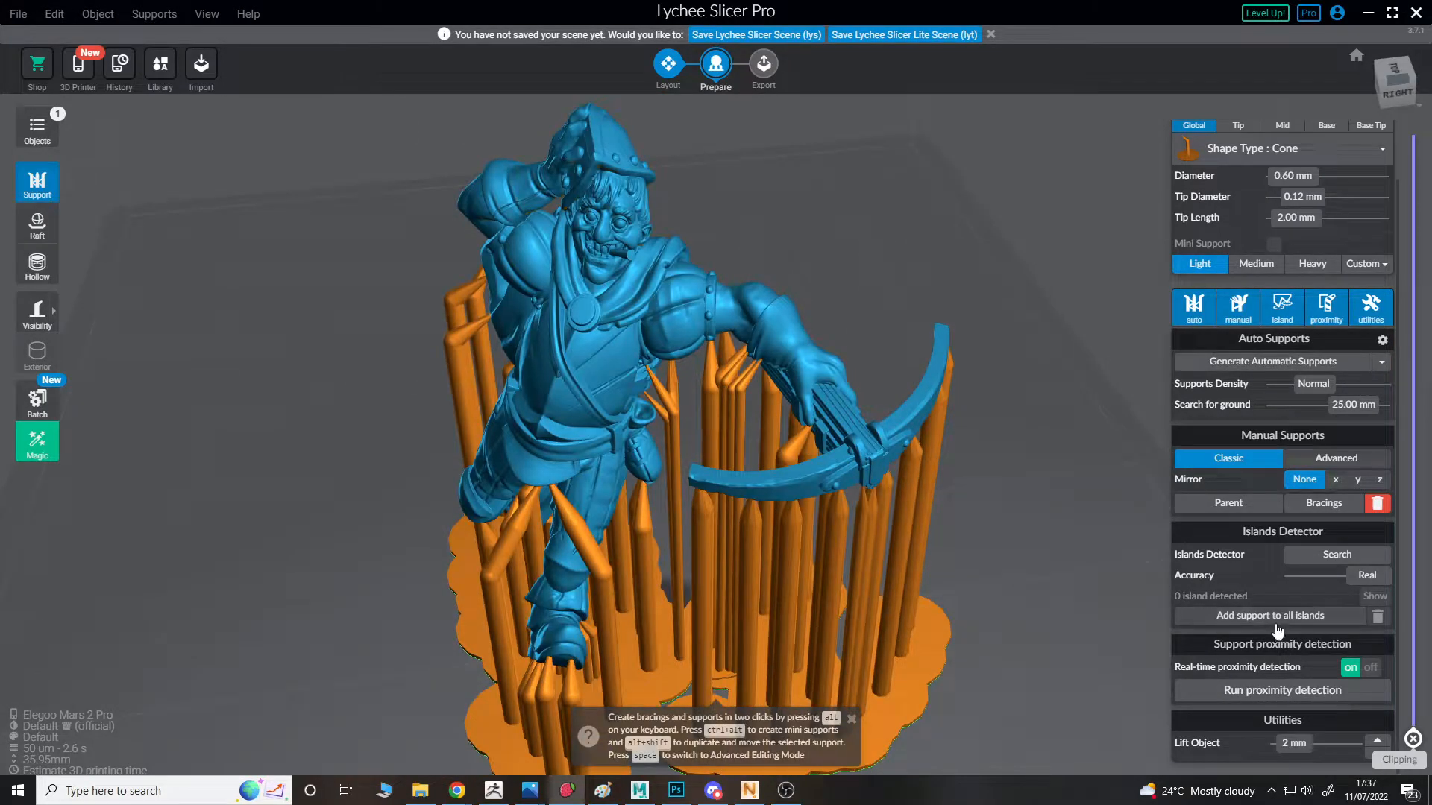
left_click(1276, 620)
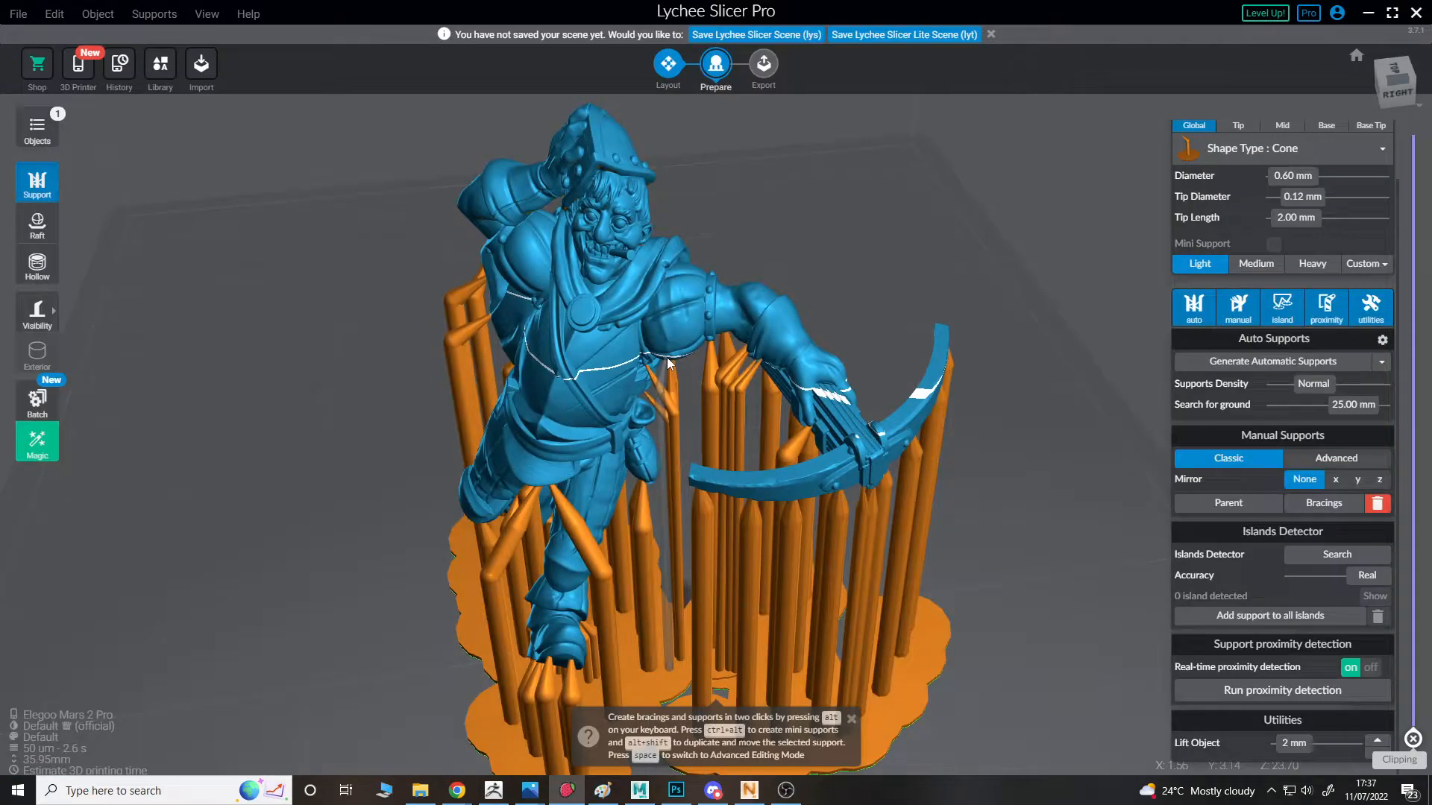
right_click_drag(667, 357, 820, 436)
- Apply the angular raft style that follows the support bases, with base override on, 100% scale and 0.40 mm thickness
left_click(49, 218)
right_click_drag(1074, 233, 1178, 216)
right_click_drag(1102, 282, 816, 308)
scroll(879, 396, "down", 3)
middle_click_drag(1129, 534, 1071, 419)
right_click_drag(1064, 471, 1396, 211)
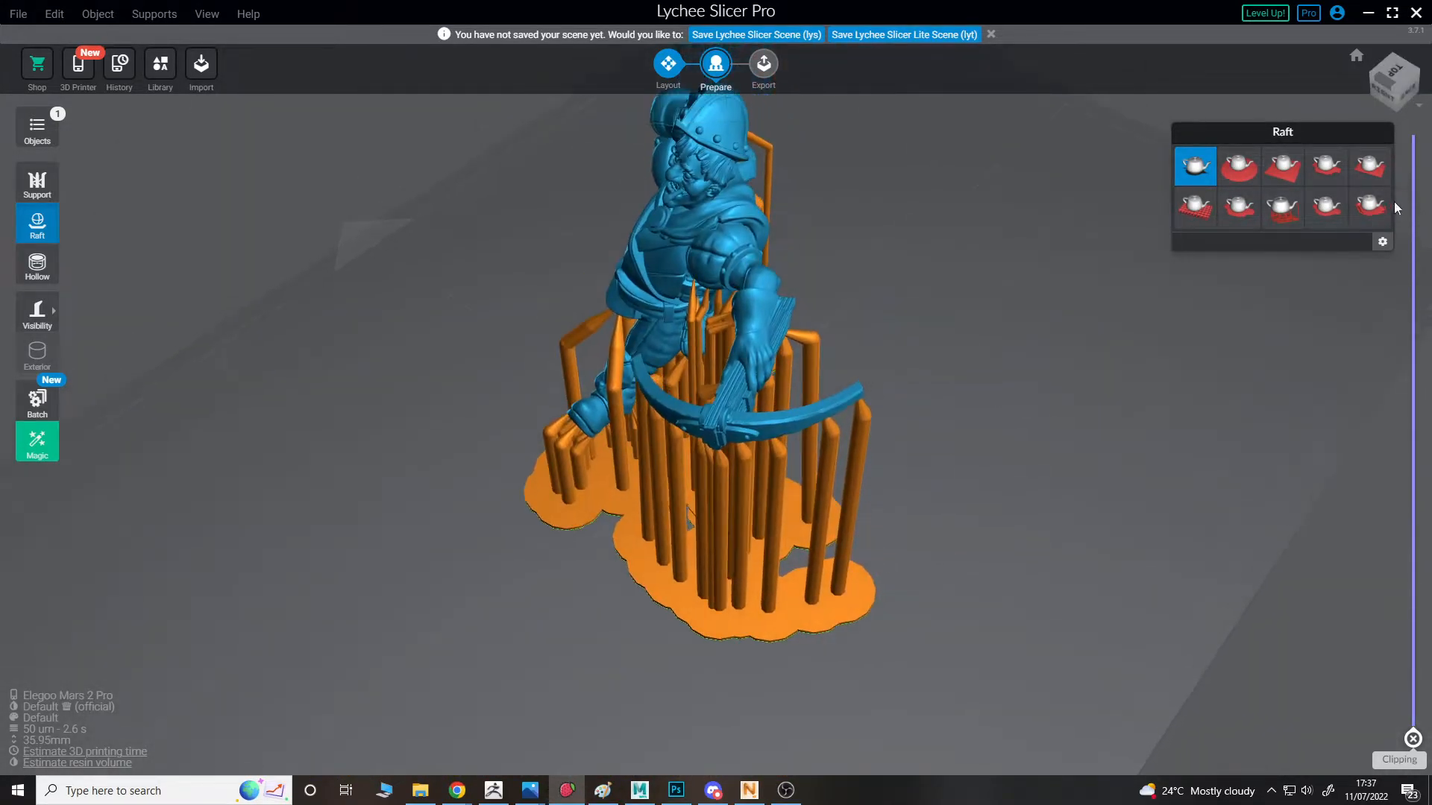
left_click(1322, 216)
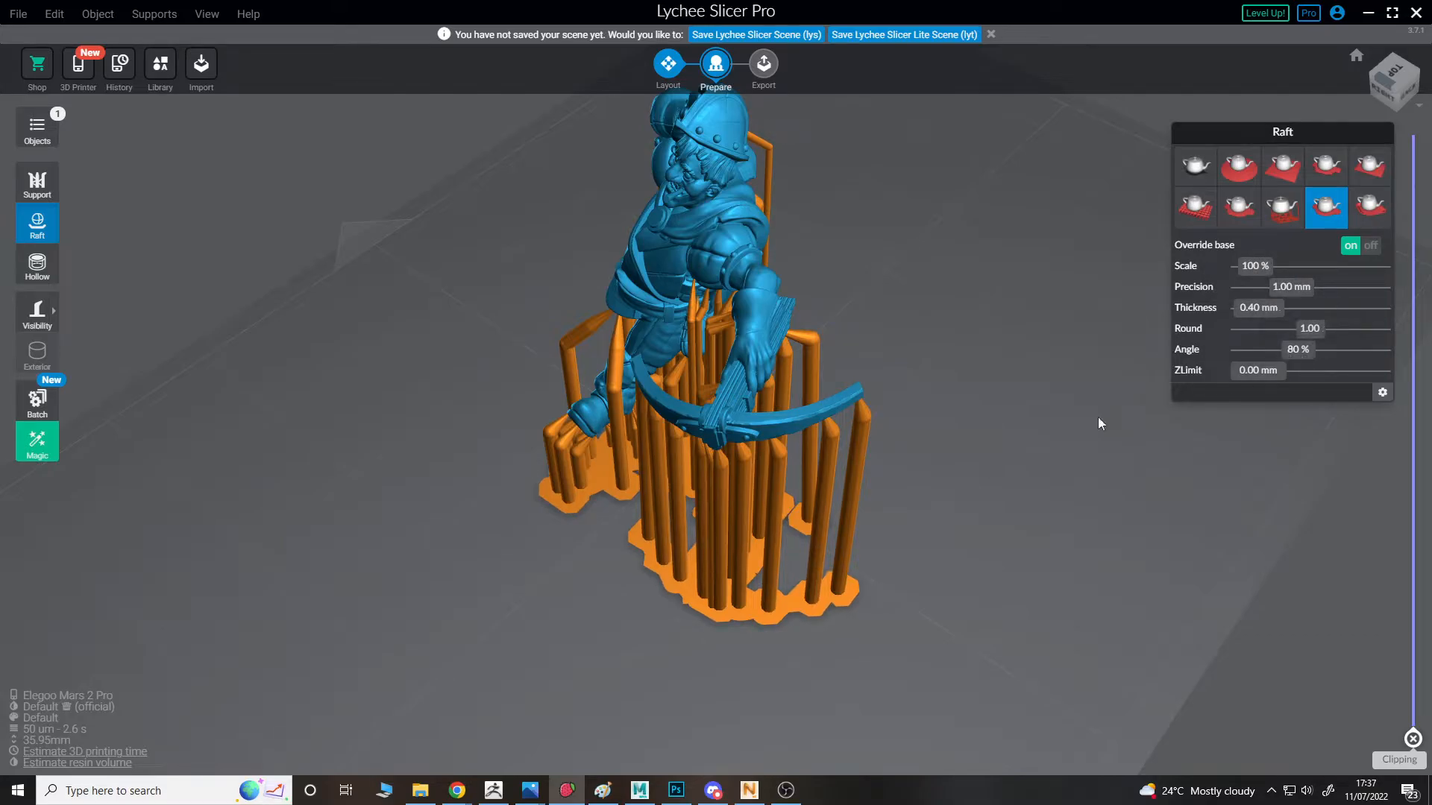
- Examine the supported miniature and its raft from all sides, looking for overhangs that are insufficiently supported
left_click(1009, 469)
right_click_drag(1009, 468, 1166, 369)
scroll(992, 309, "up", 5)
right_click_drag(769, 307, 1093, 266)
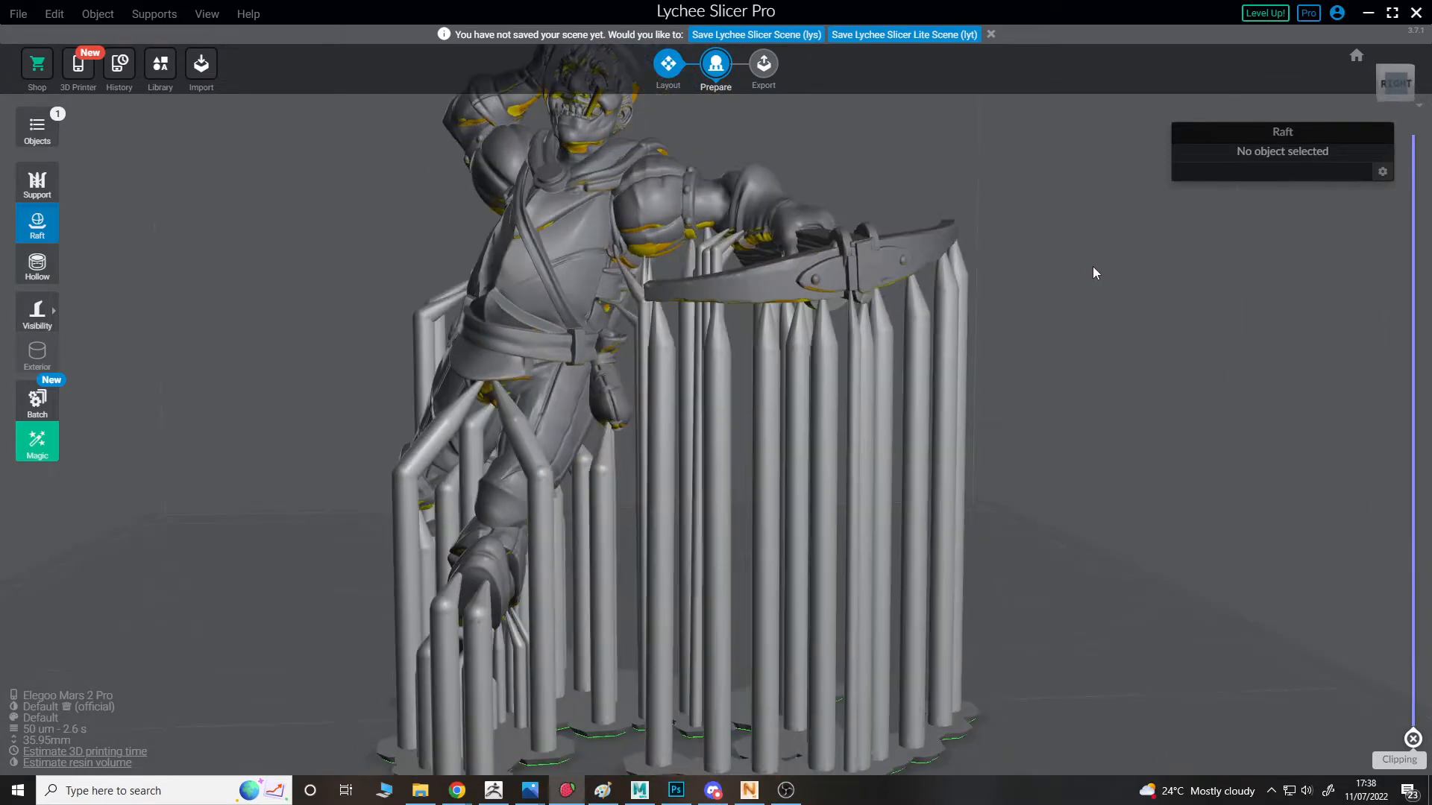
right_click_drag(764, 249, 579, 295)
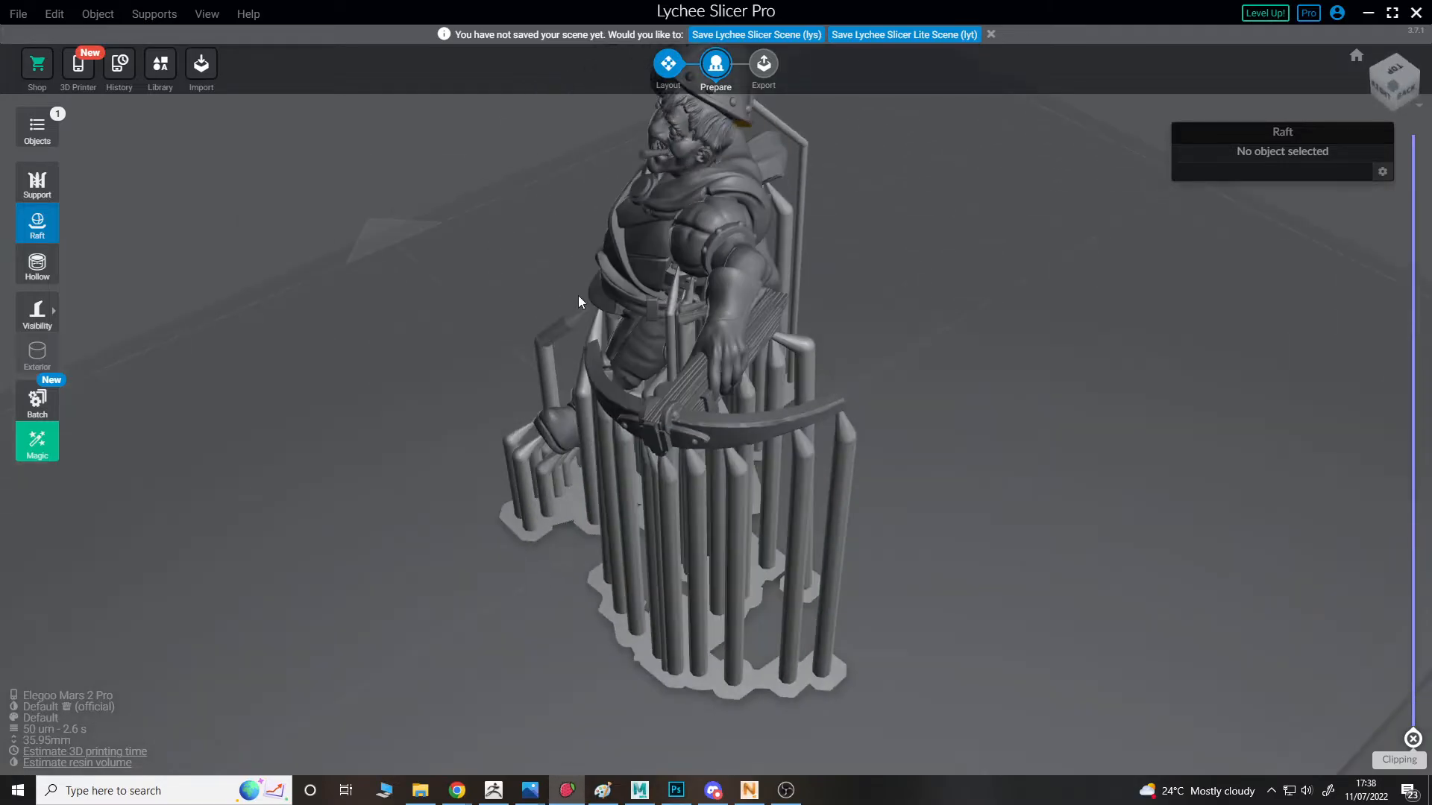
right_click_drag(998, 285, 550, 262)
right_click_drag(1062, 261, 422, 261)
right_click_drag(921, 193, 607, 268)
right_click_drag(1116, 402, 700, 258)
- Change the Light support beneath the crossbow arm's upper sleeve to Medium, with 1.20 mm diameter and 0.30 mm tip
left_click(768, 320)
scroll(701, 258, "up", 6)
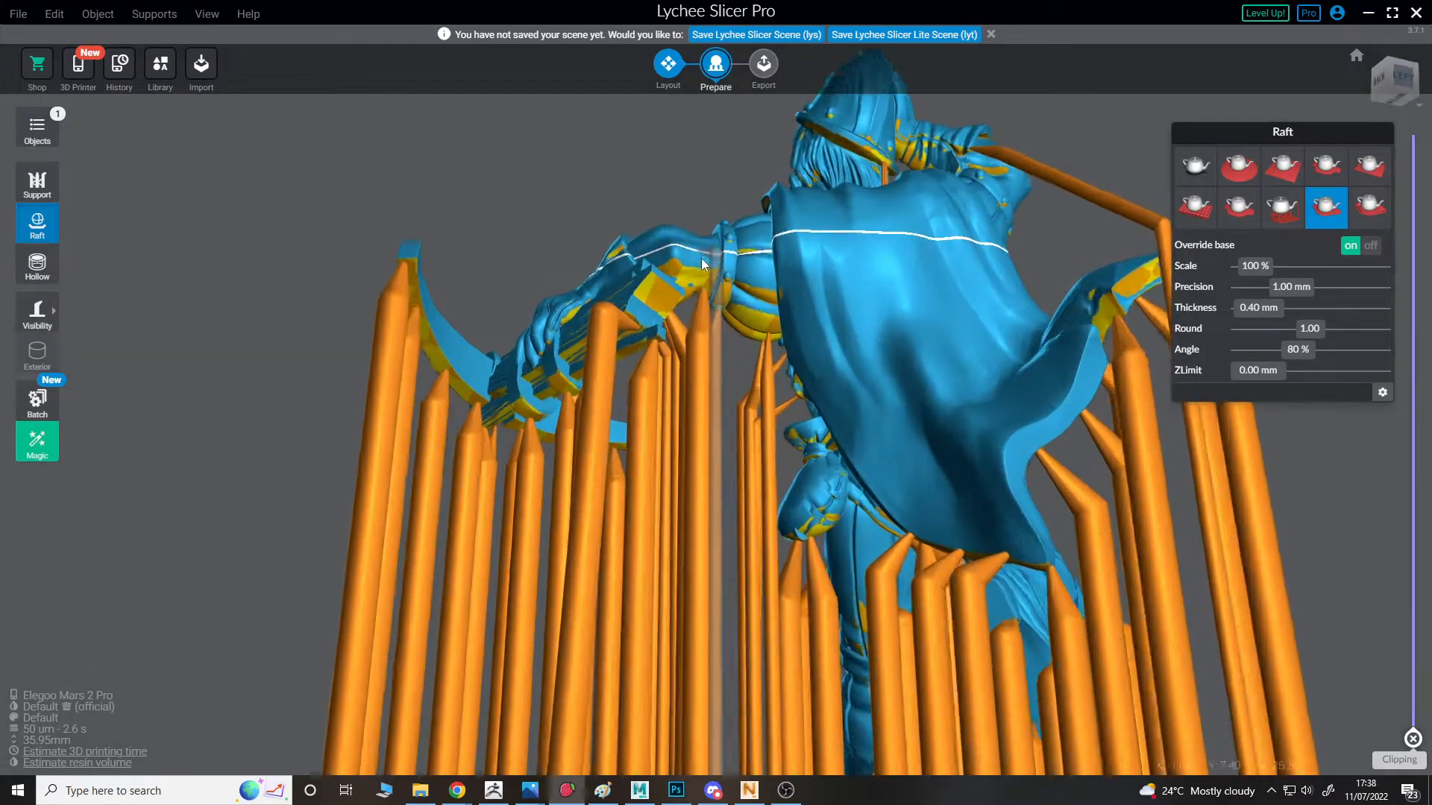
left_click(779, 347)
right_click_drag(780, 347, 1143, 254)
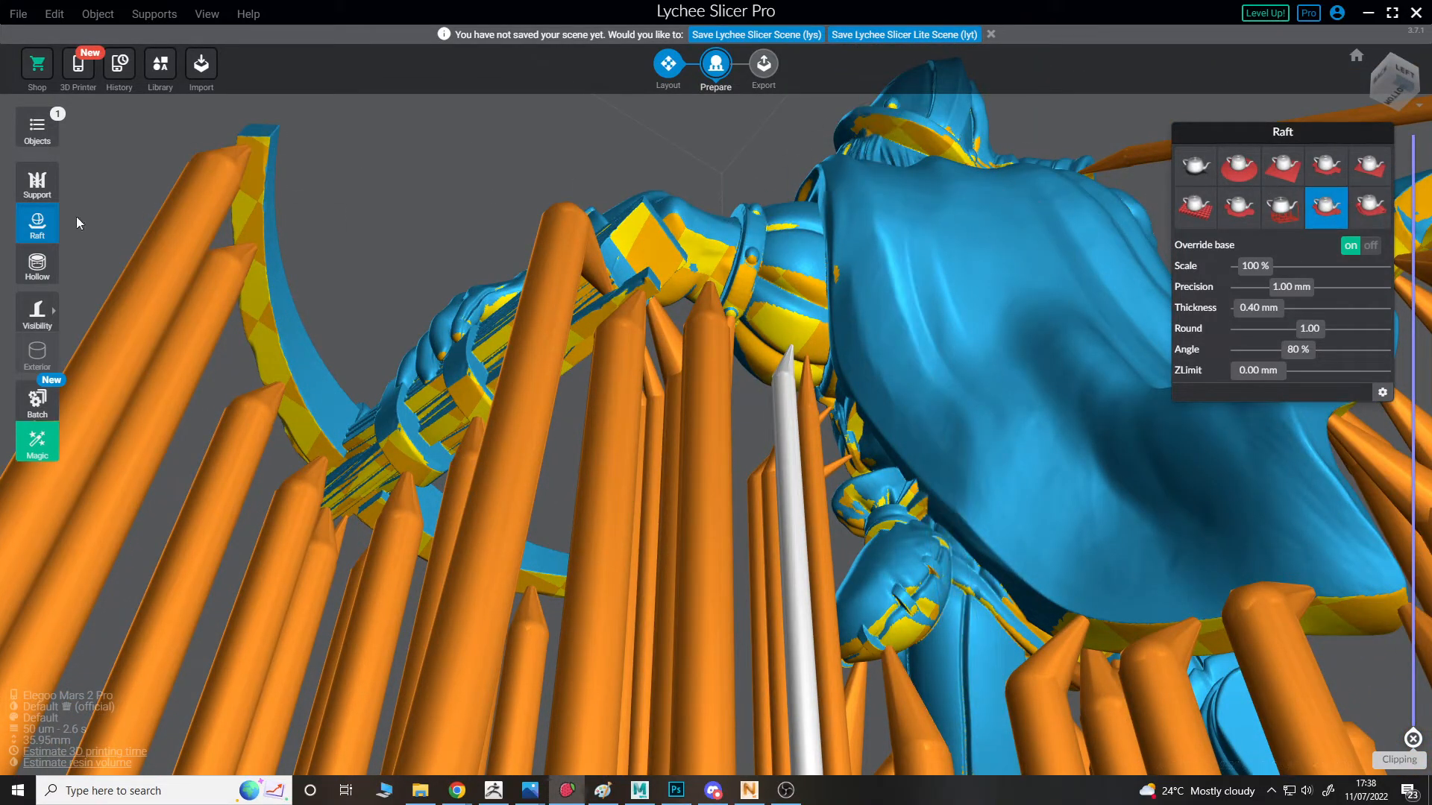
left_click(37, 185)
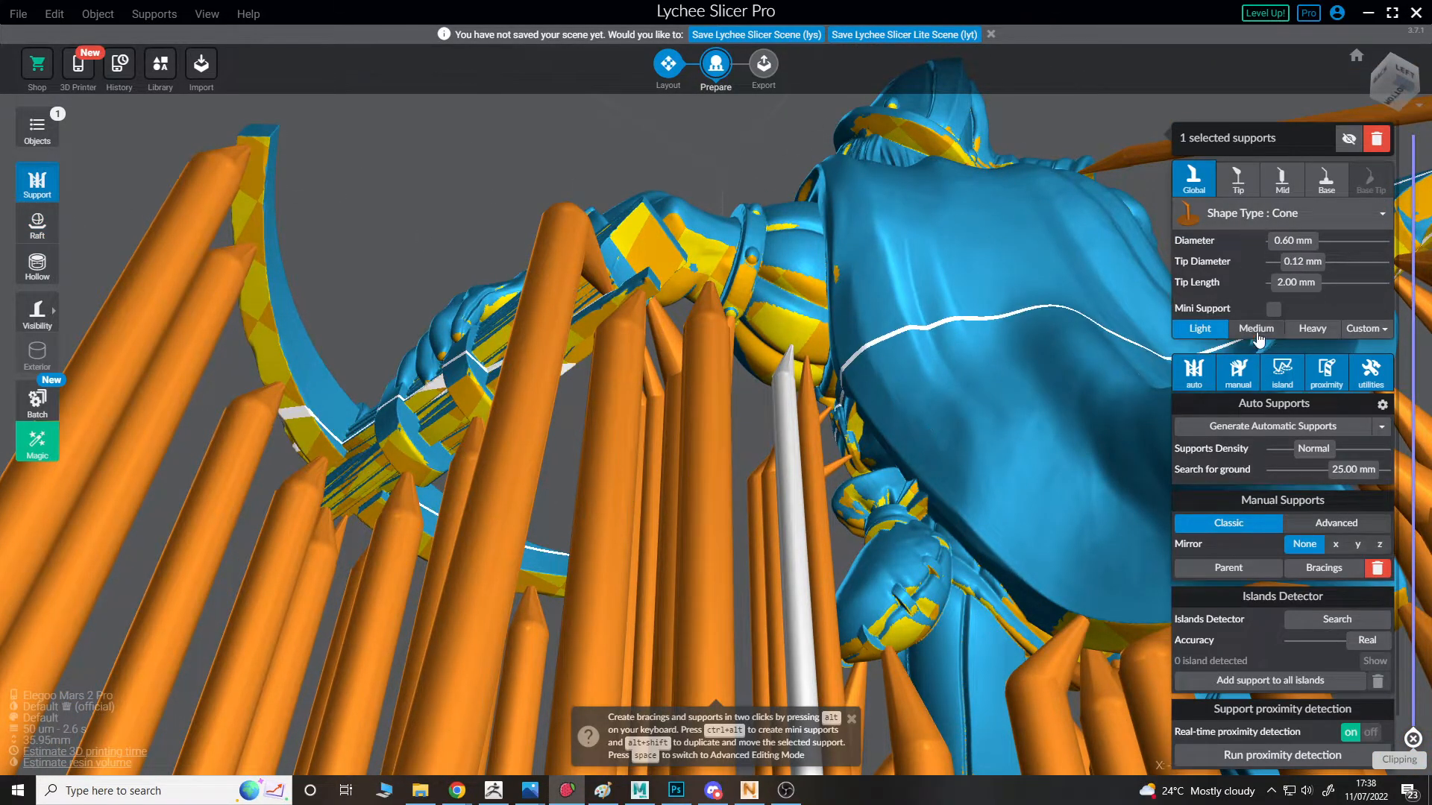
scroll(673, 355, "up", 3)
right_click_drag(745, 337, 806, 329)
right_click_drag(727, 240, 834, 355)
right_click_drag(852, 302, 727, 298)
right_click_drag(713, 244, 745, 418)
scroll(695, 238, "down", 4)
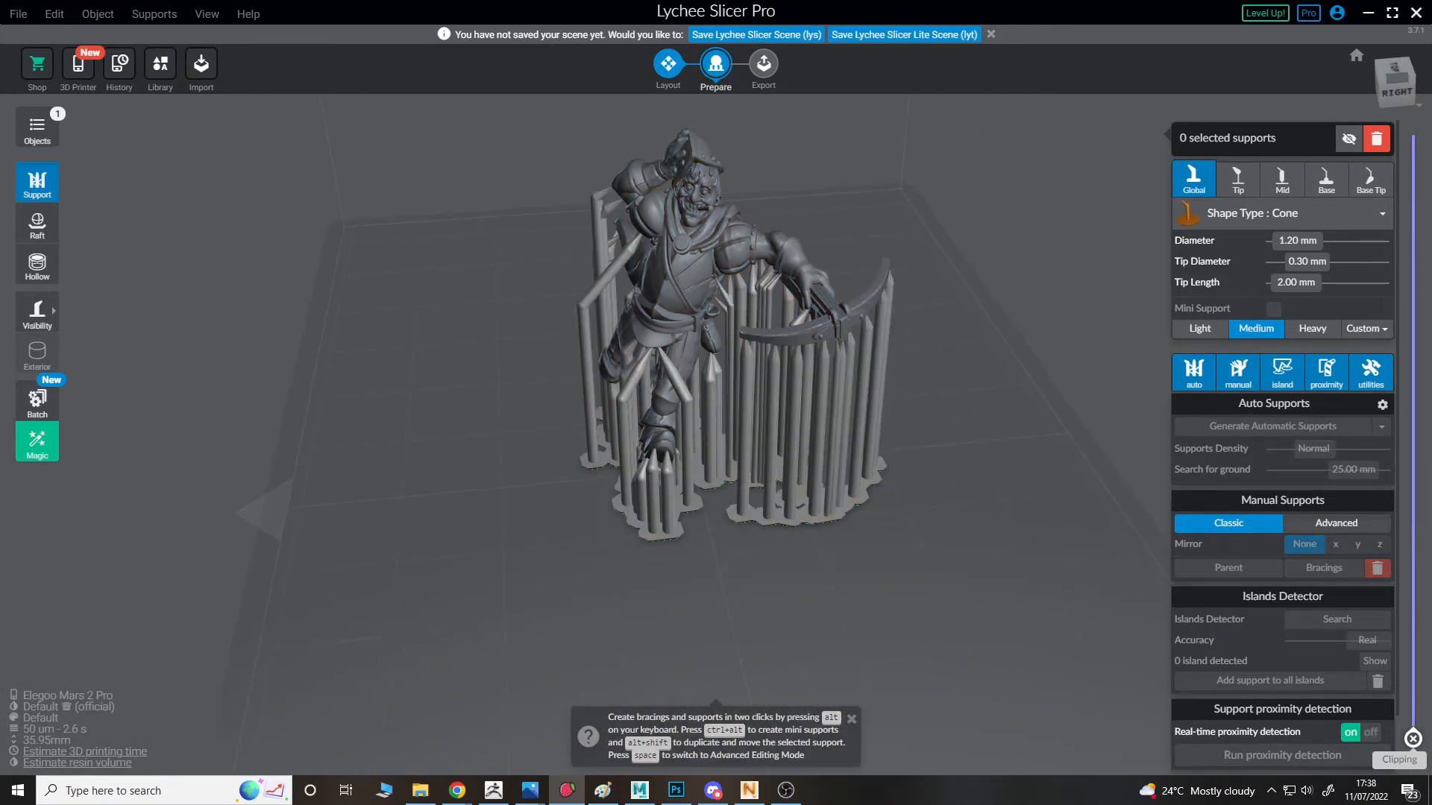